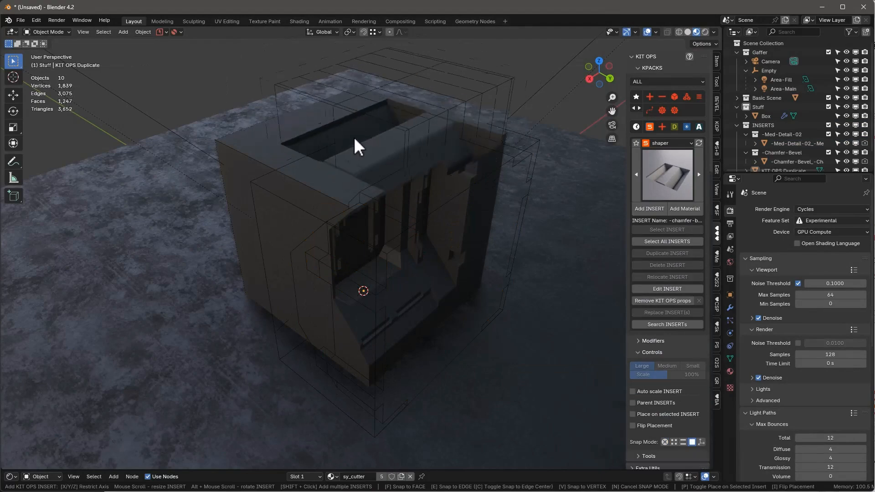
Enlarge the -Chamfer-Bevel INSERT and place it on the box's top face so it chamfers the upper edges
scroll(351, 122, up, 5)
click(351, 121)
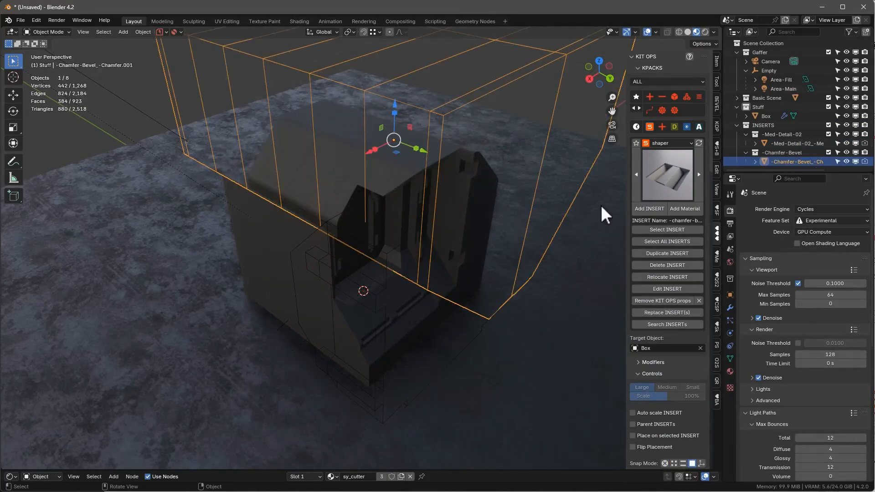
Replace the box's sy_anodized_orange_matte slot with sy_copper_shiny, and choose the shiny dark anodized metal as the next material
click(676, 136)
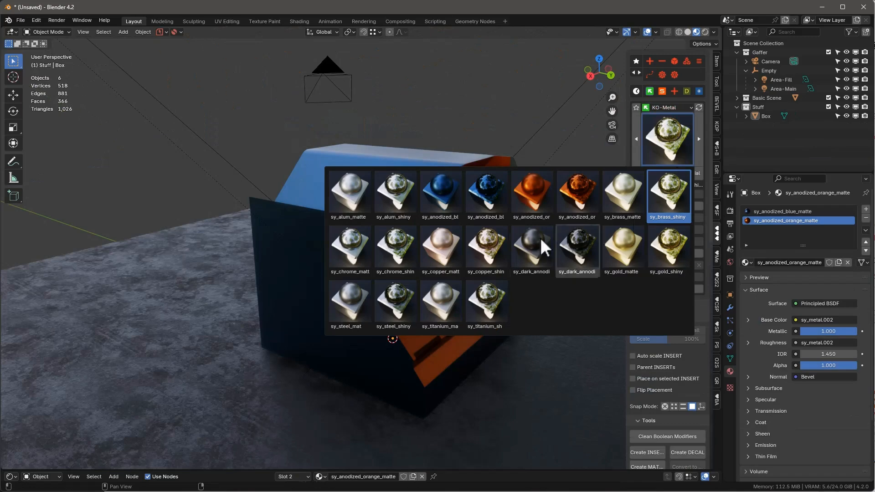
click(497, 236)
click(515, 230)
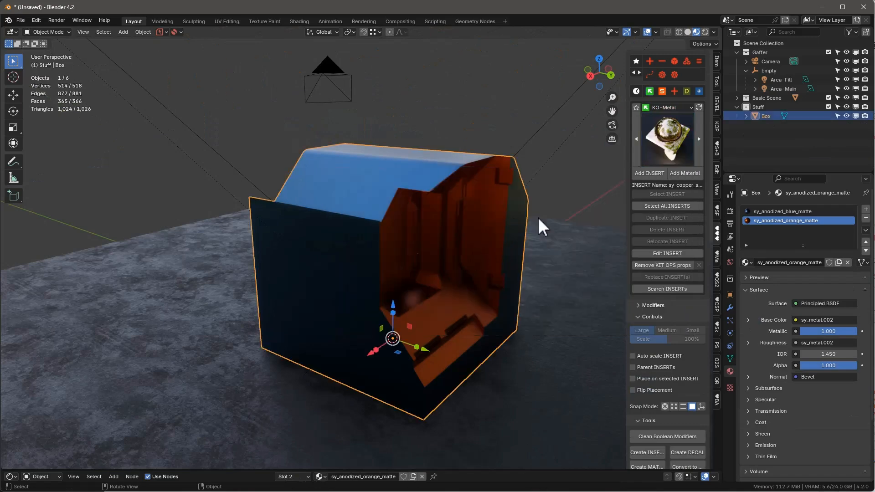
click(691, 171)
click(667, 136)
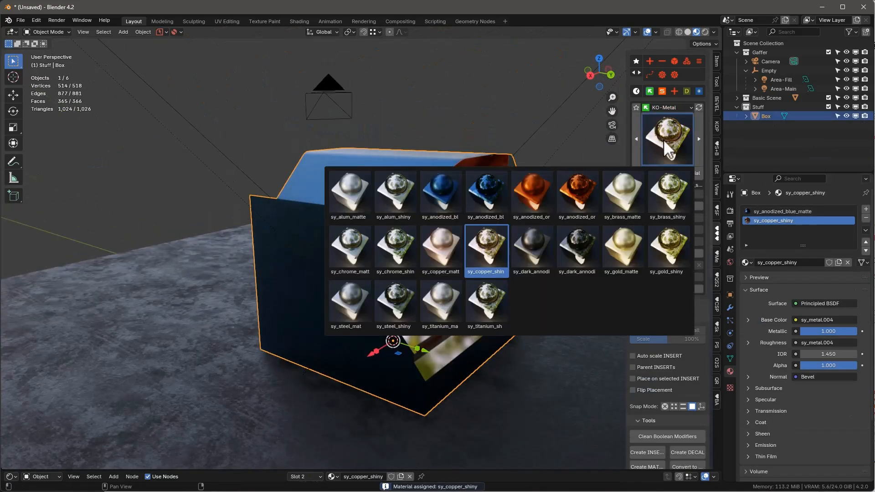
click(563, 229)
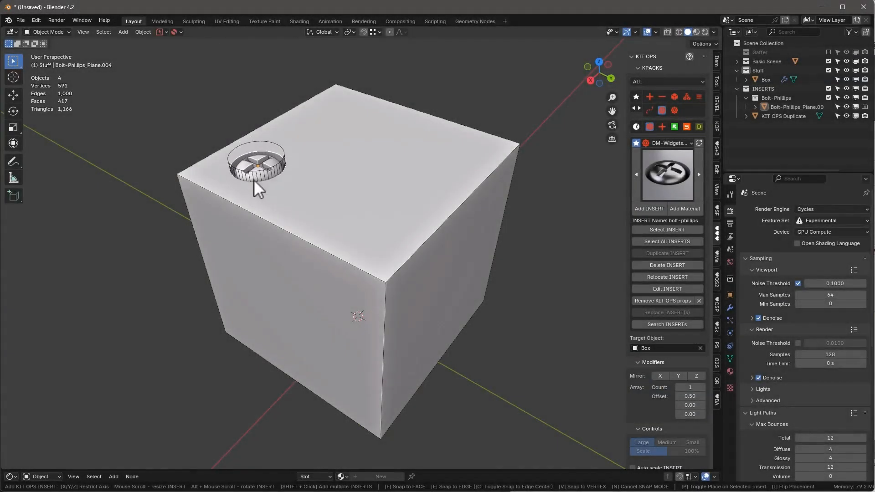
Place the bolt-phillips INSERT near a corner of the box's top face and duplicate it along the Y axis to the front corner
click(254, 180)
click(656, 254)
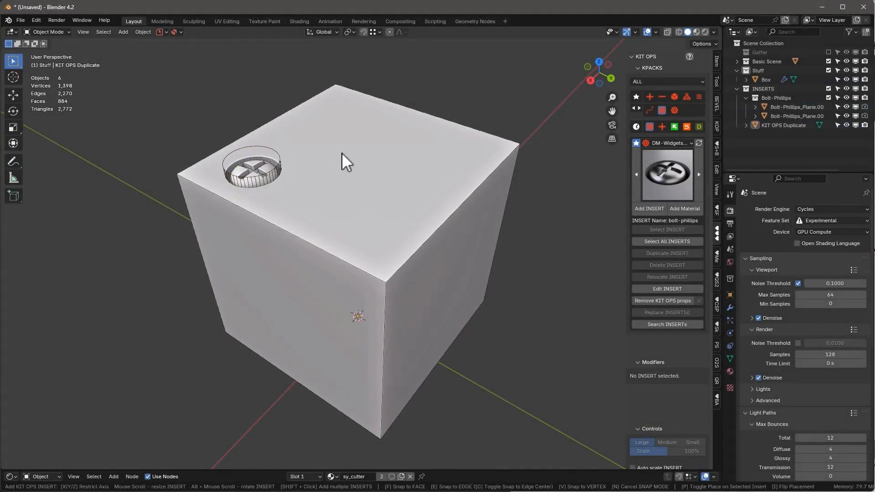
key(y)
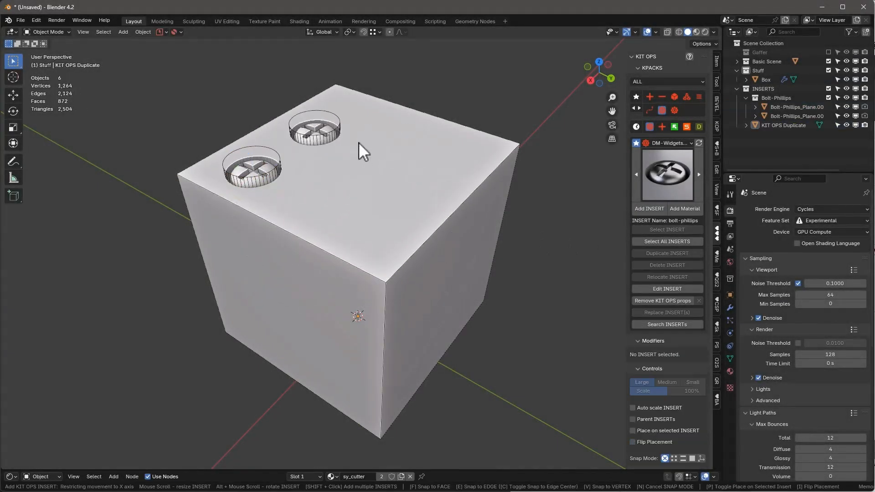
click(405, 192)
Mirror the original Phillips bolt across the box in X
click(268, 175)
scroll(650, 328, down, 1)
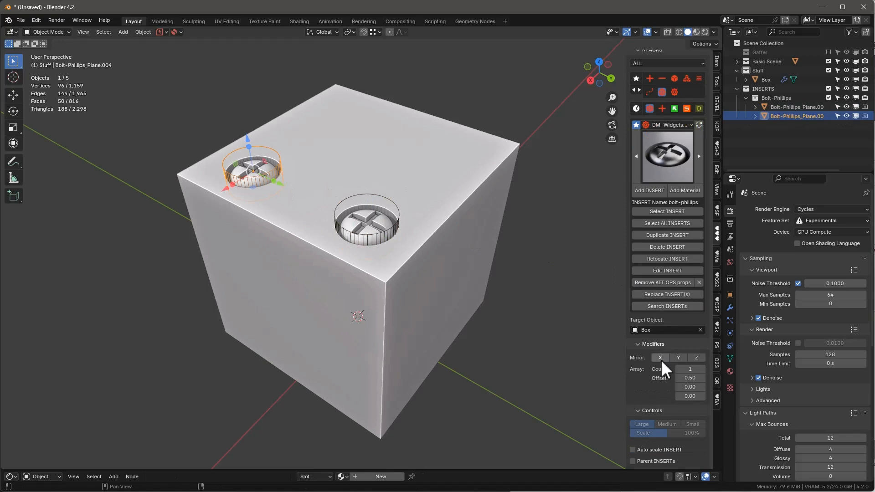
click(665, 360)
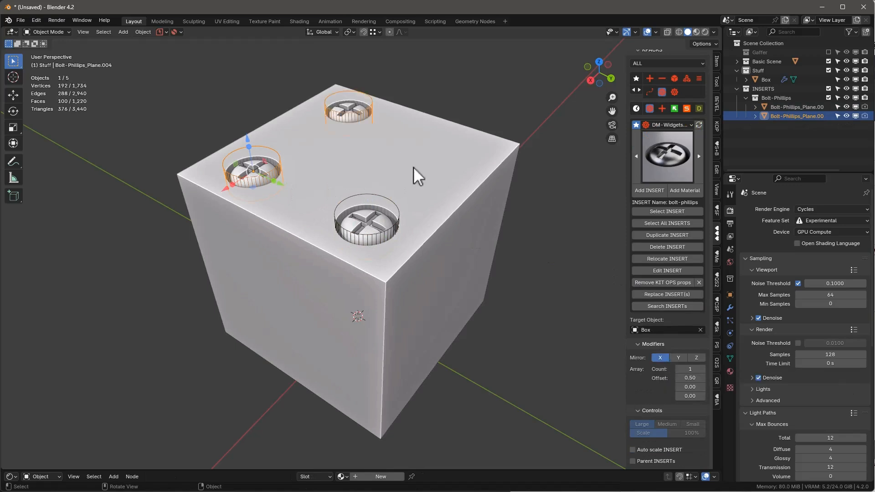
Array the duplicated front-corner Phillips bolt with a count of 3 and a first offset of -0.25
click(378, 238)
click(703, 369)
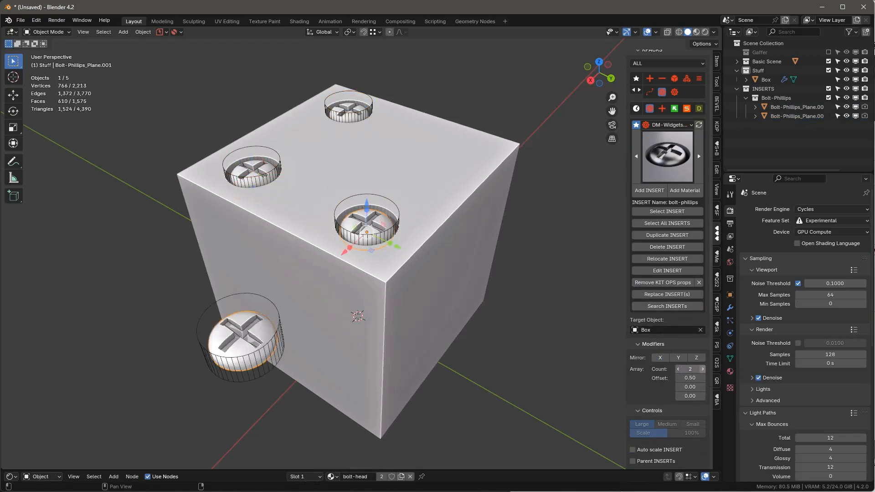
drag(690, 378, 659, 378)
click(703, 369)
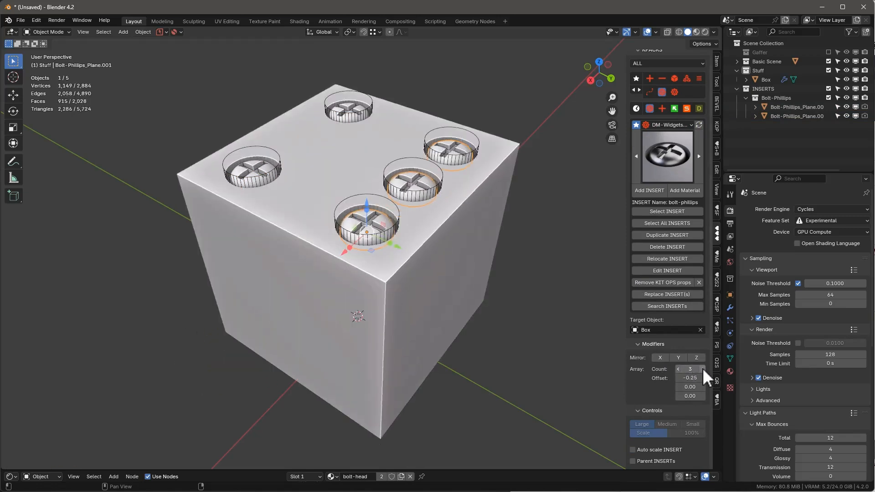
Place the Controls03 INSERT from the controls KPACK on the box's top face, mirrored in Y
click(679, 248)
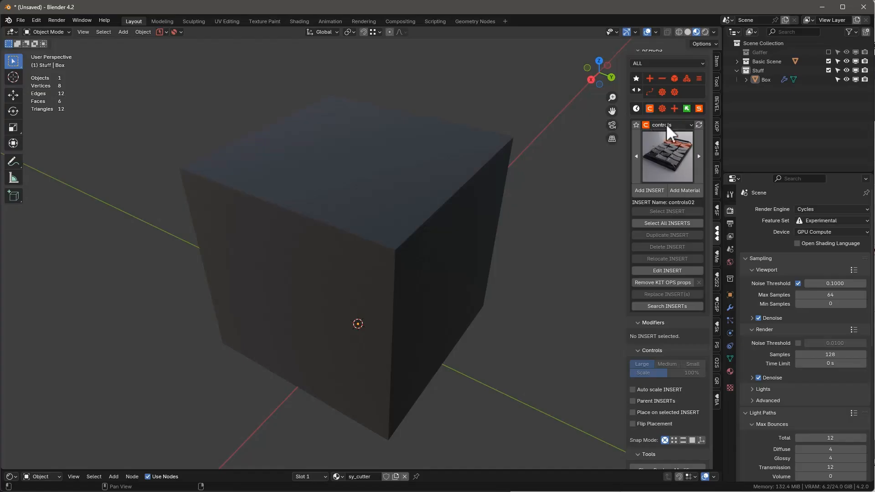
click(667, 155)
click(274, 164)
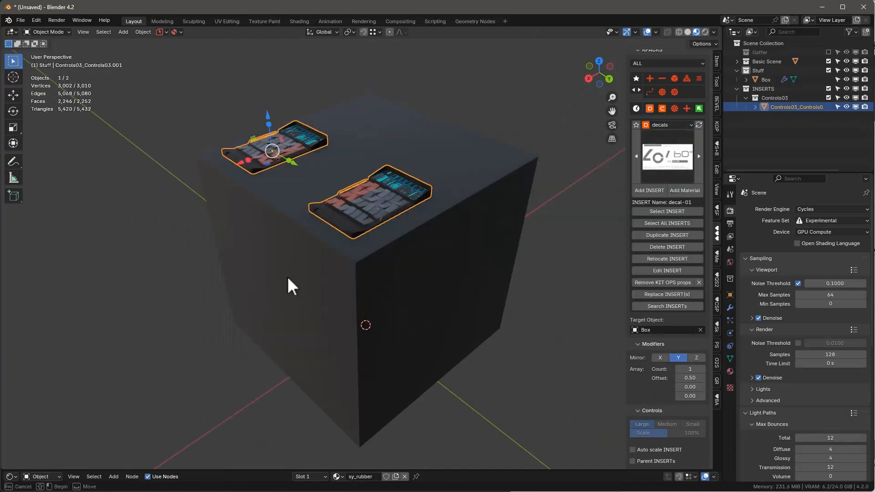
Place the decal-01 INSERT and the Hero-02Display INSERT from the screens KPACK on the box's side face
click(649, 190)
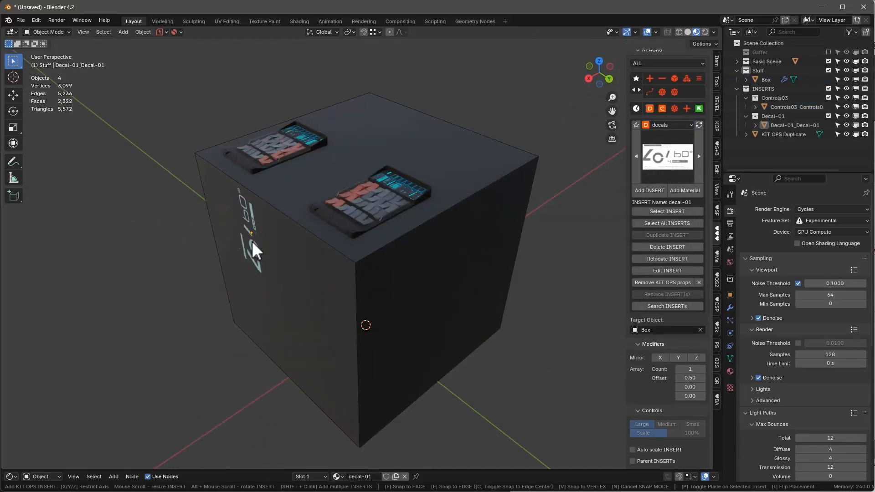
click(225, 212)
click(667, 124)
click(655, 287)
click(649, 190)
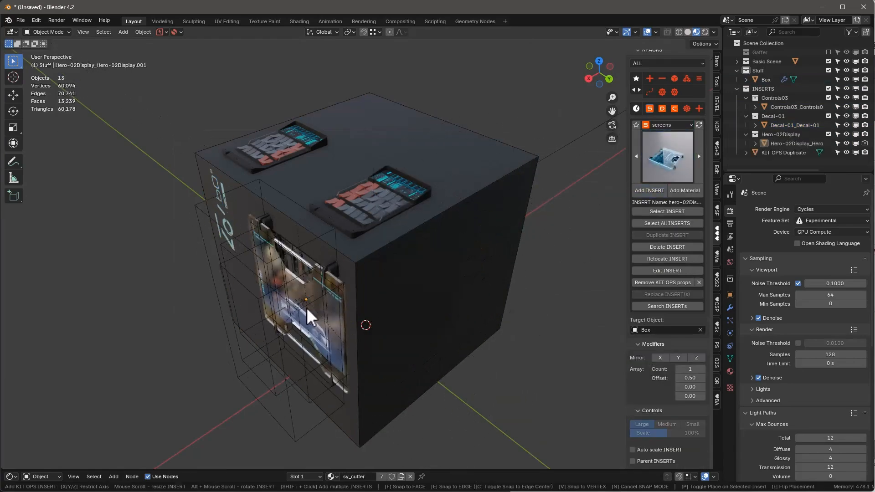
click(307, 307)
Cut into the box with the adv_cube3_1 INSERT from the shaper KPACK
click(667, 124)
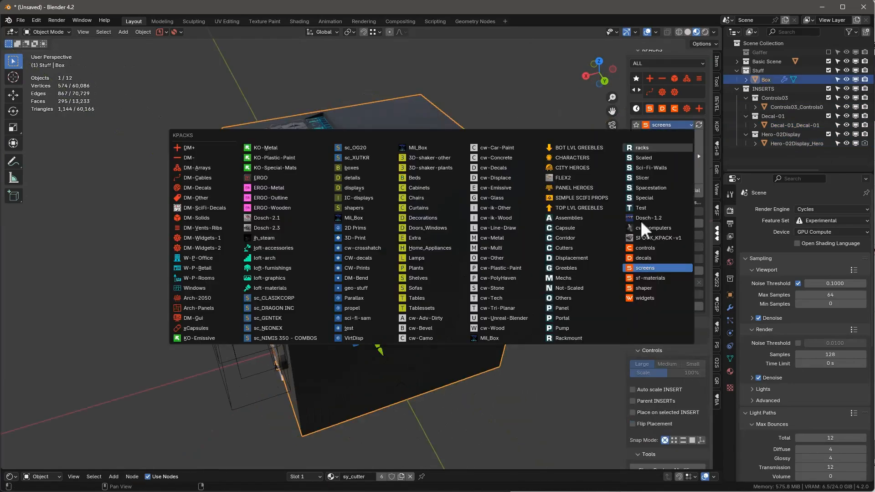
click(655, 283)
click(649, 190)
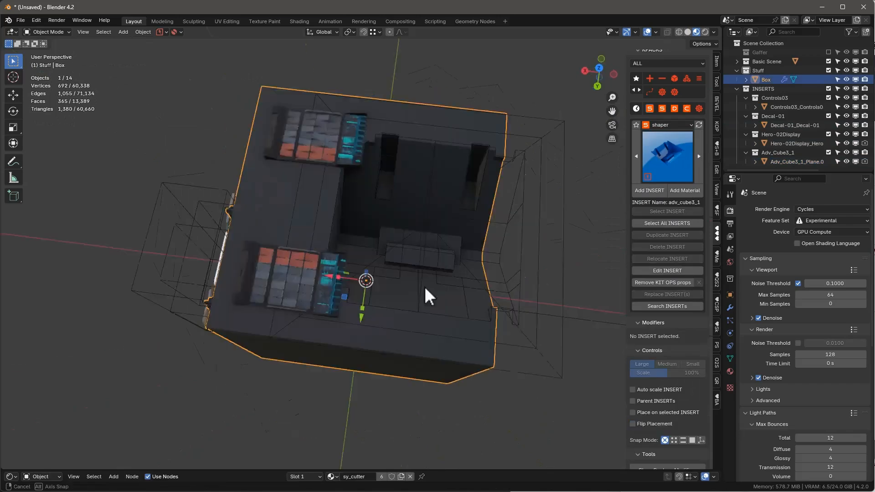
Choose the -blivet-a INSERT from the widgets KPACK and add it to the box
click(677, 162)
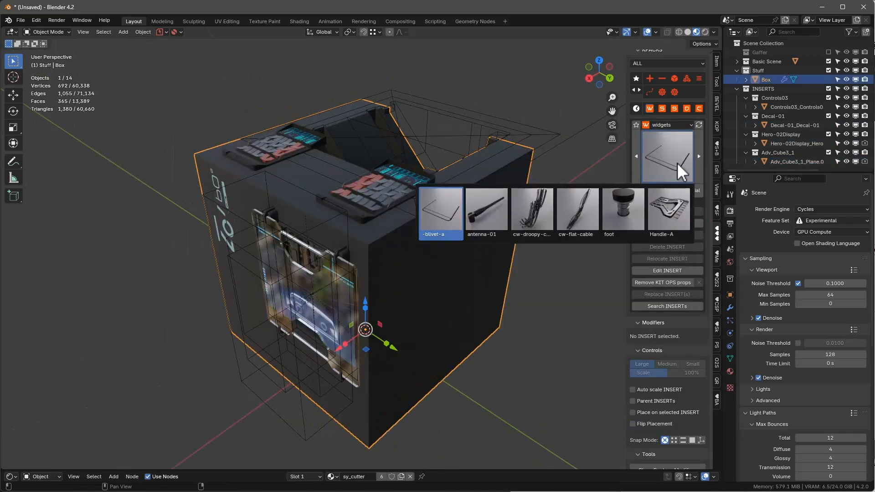
click(449, 211)
click(649, 190)
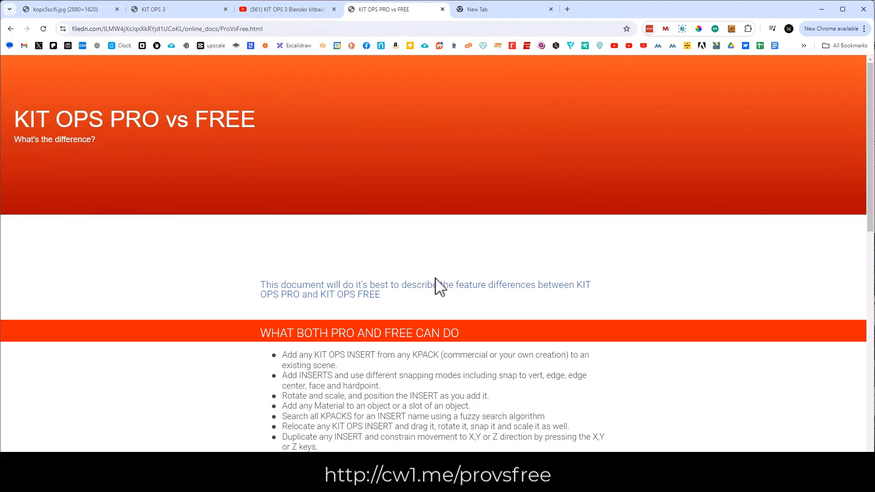
In the browser, review the KIT OPS PRO vs FREE page's lists of shared and PRO-only features
scroll(438, 287, down, 15)
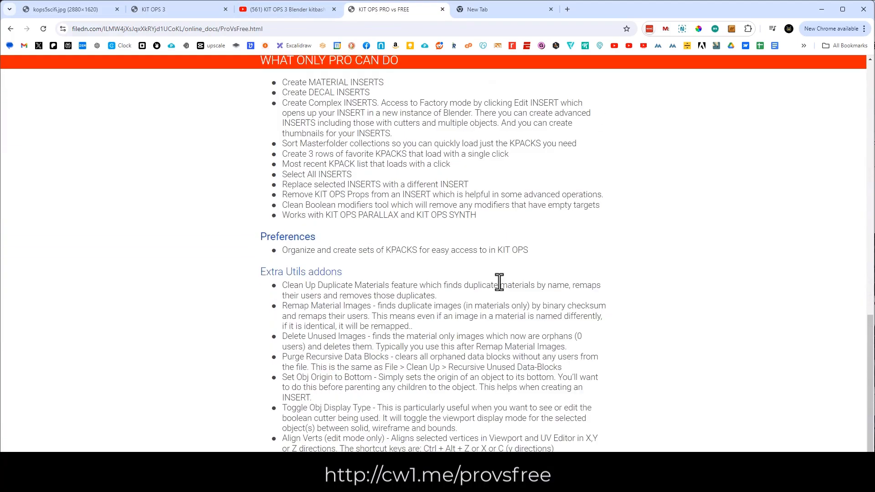
scroll(506, 301, up, 15)
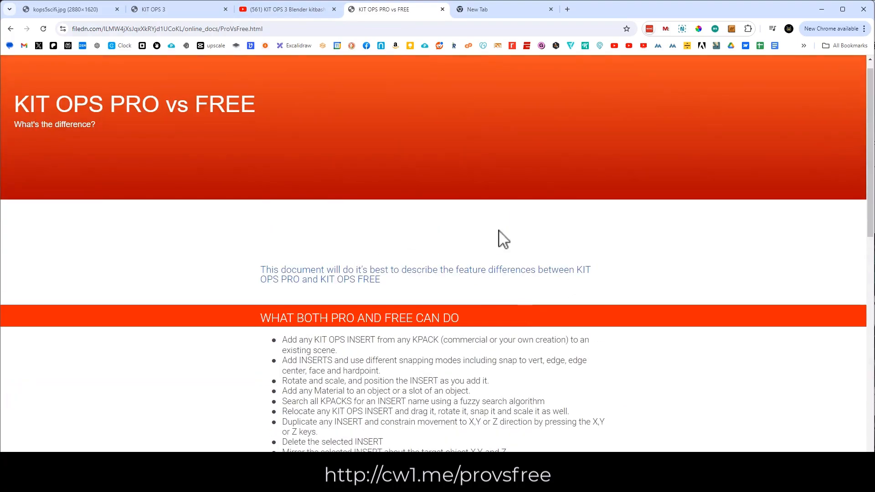
scroll(775, 368, down, 15)
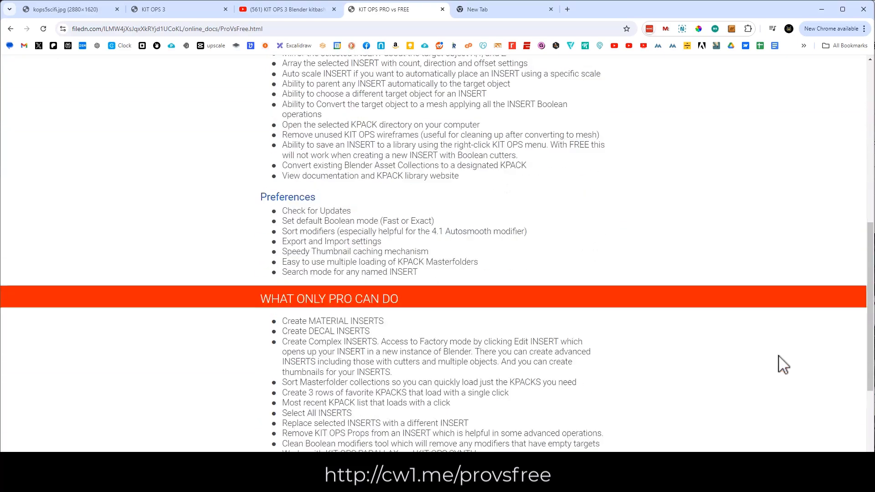
scroll(812, 346, up, 15)
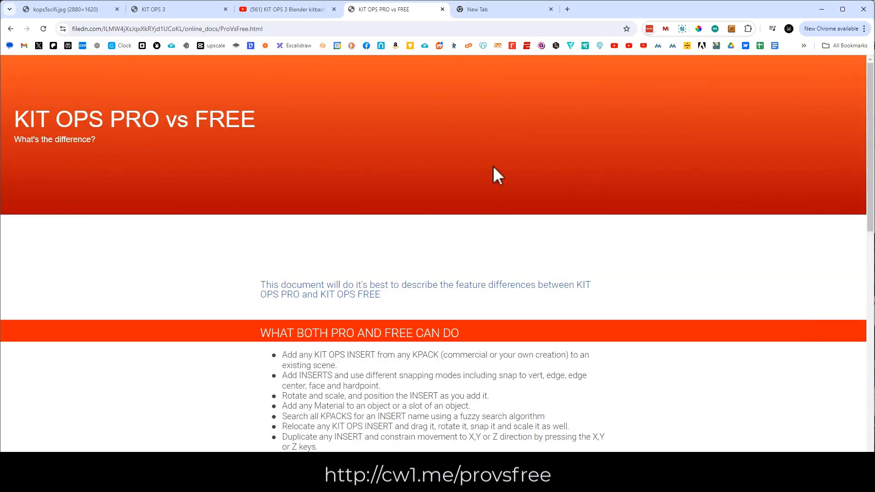
Open the KIT OPS 3 documentation page and look through its table of contents
click(170, 11)
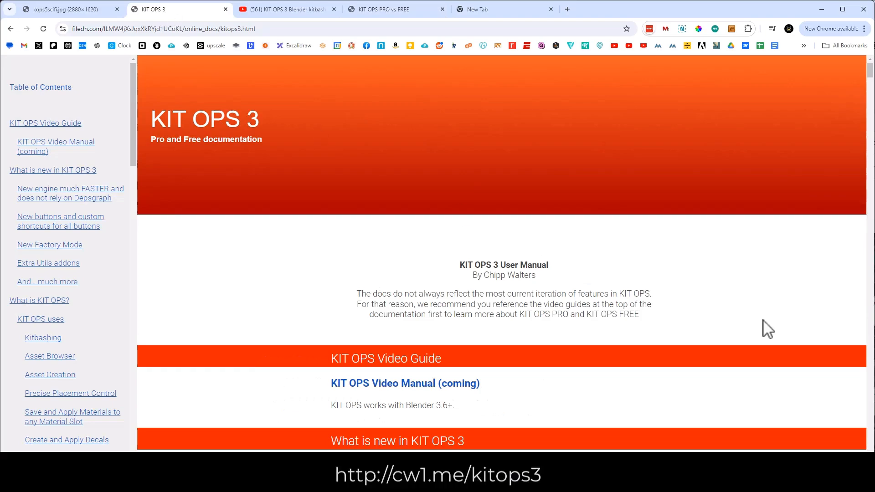
mouse_move(871, 77)
mouse_down()
mouse_move(872, 185)
mouse_move(860, 75)
mouse_up()
scroll(68, 254, down, 12)
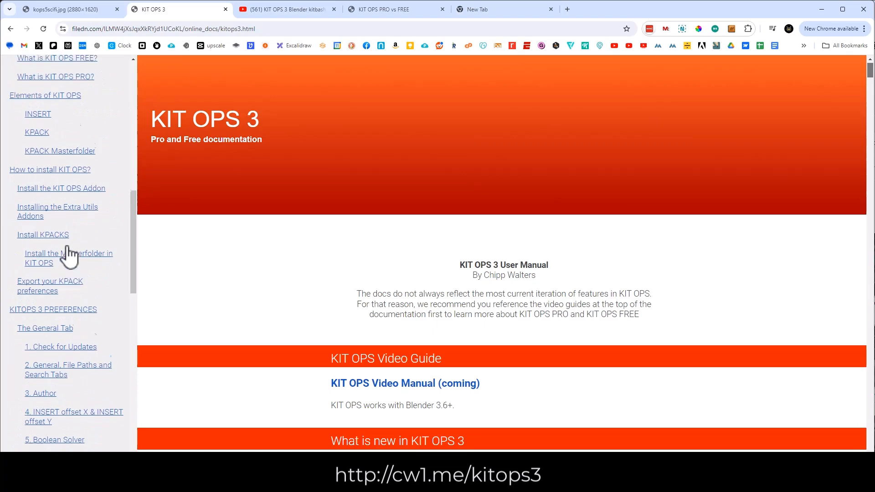
scroll(69, 255, up, 12)
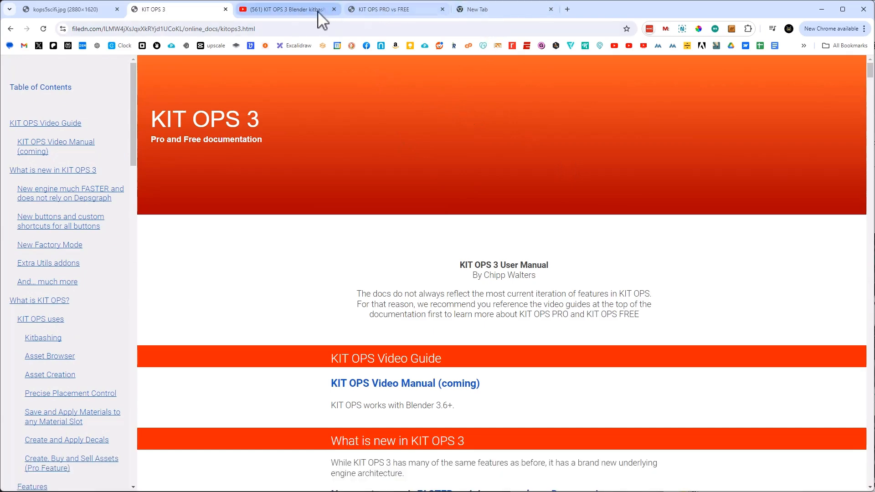
Open the KIT OPS 3 Video Manual on YouTube and look over its timestamped chapter list
click(297, 9)
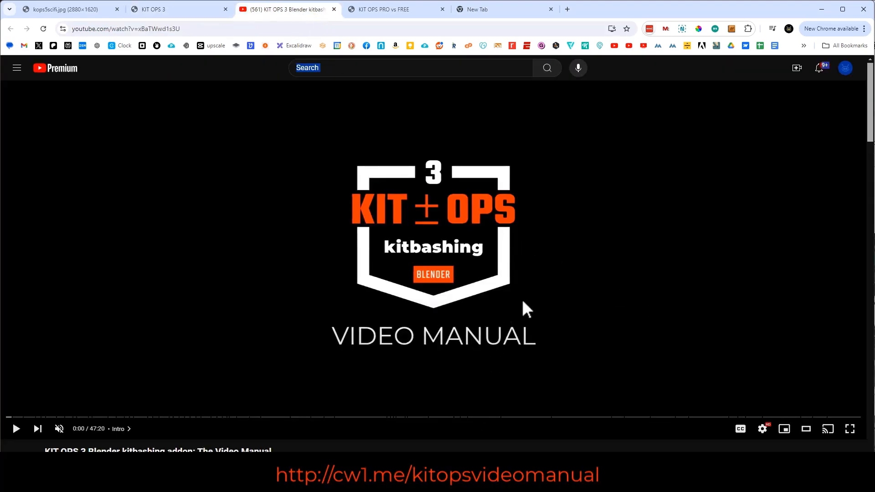
scroll(523, 302, down, 20)
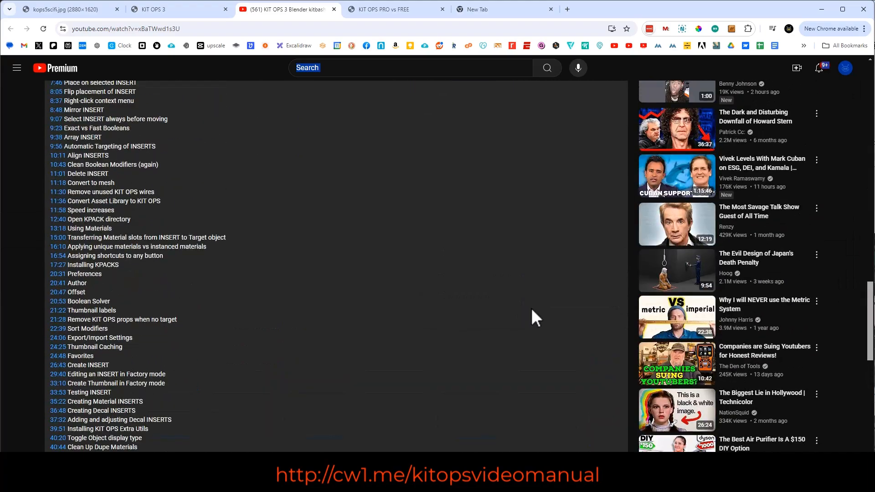
scroll(532, 307, up, 5)
scroll(312, 304, down, 12)
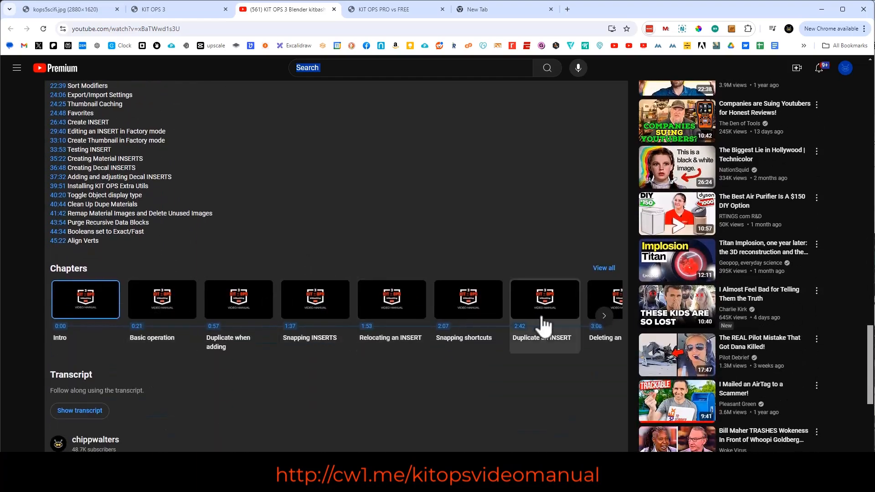
scroll(553, 327, up, 4)
scroll(549, 316, up, 15)
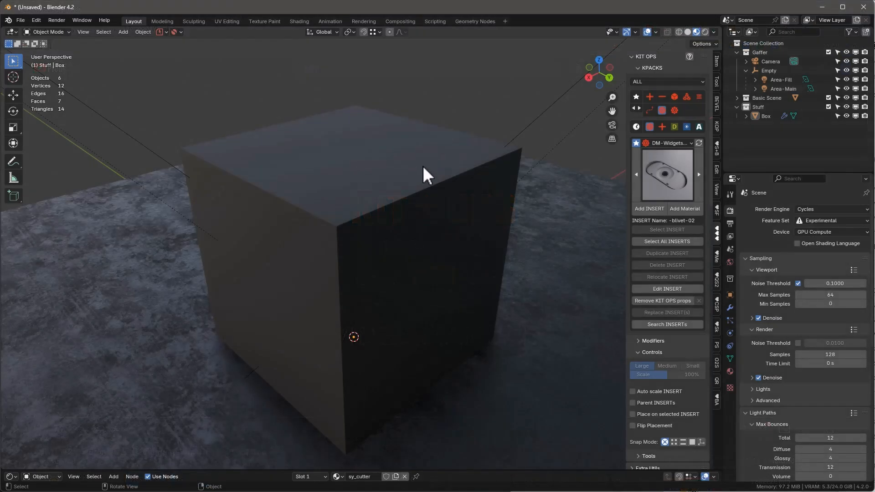
In Blender, select the box and place the bolt-allen INSERT near a corner of its top face
click(422, 167)
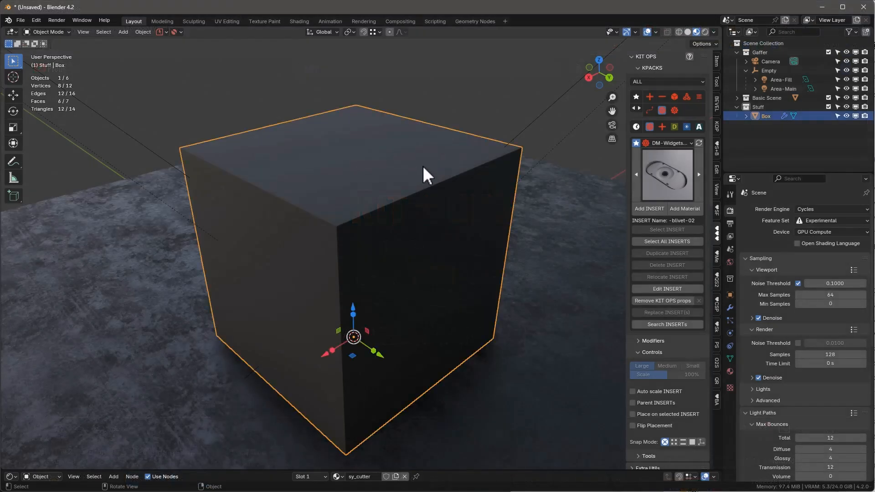
click(667, 185)
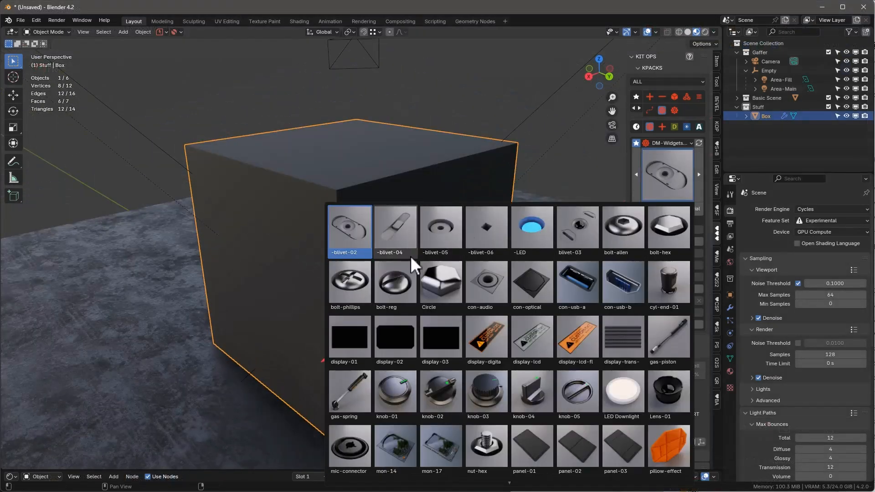
click(624, 232)
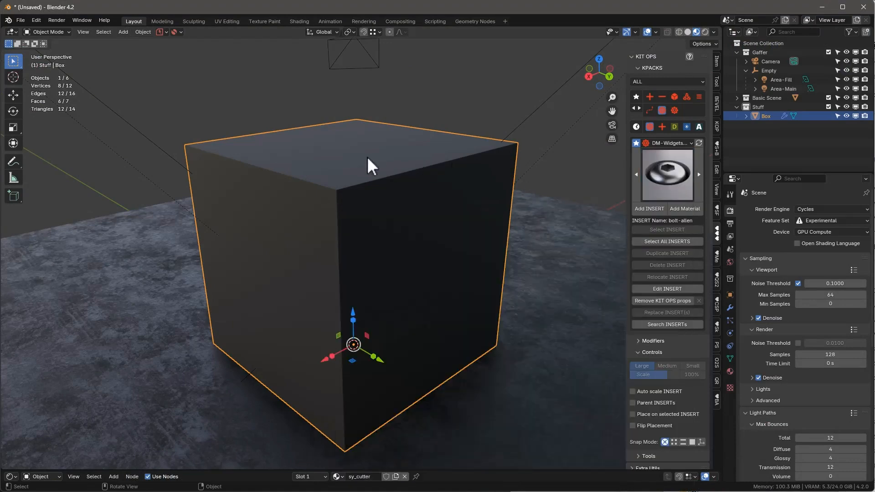
middle_drag(370, 166, 388, 180)
click(656, 209)
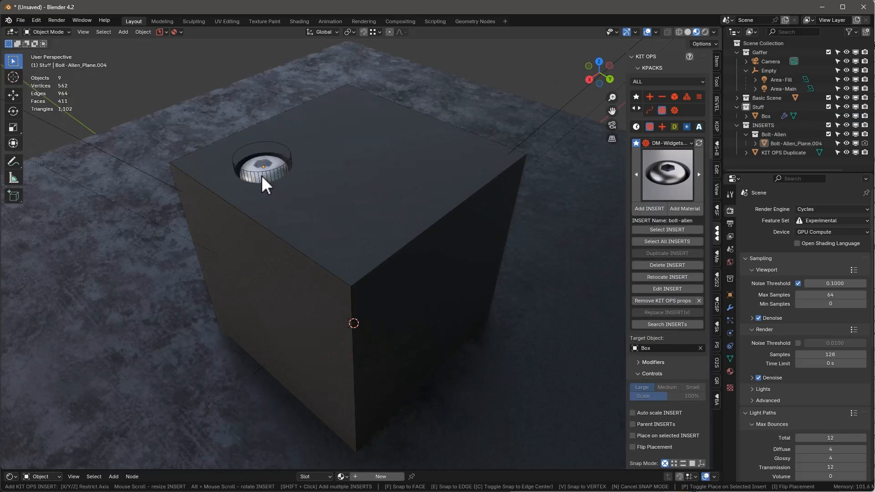
click(248, 178)
middle_drag(250, 177, 266, 160)
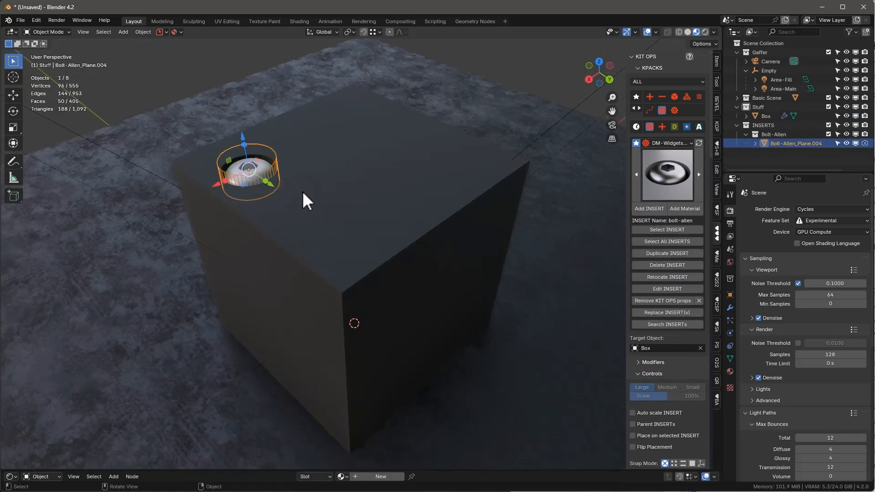
Slide the bolt's cutter object along the Y axis and set it back down near the corner
key(g)
key(y)
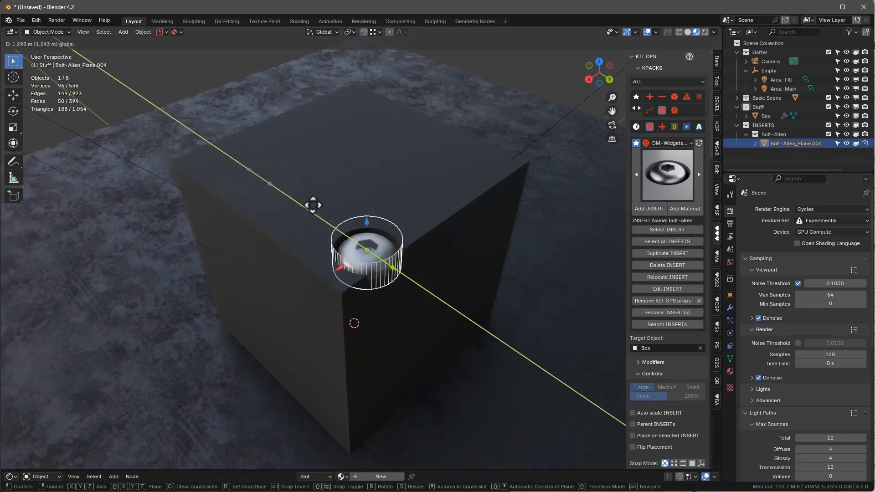
click(255, 181)
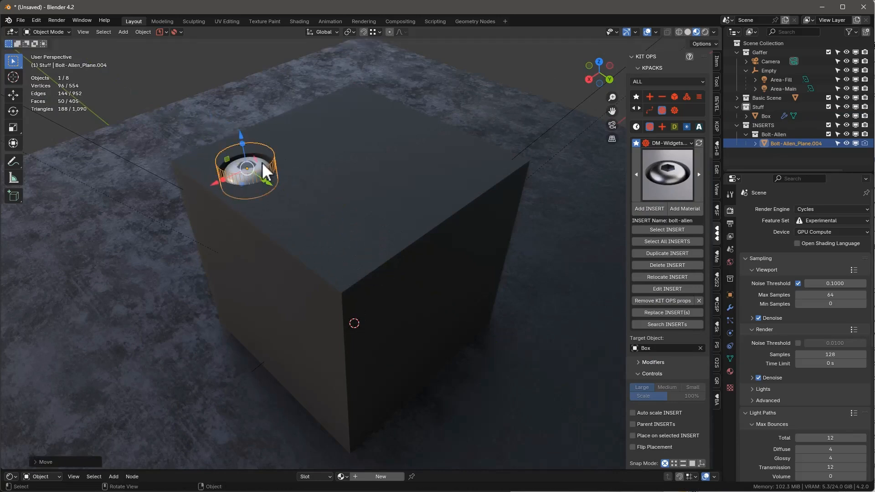
Move the bolt head along the X axis out of its recess, and undo that move
click(263, 163)
drag(216, 191, 310, 145)
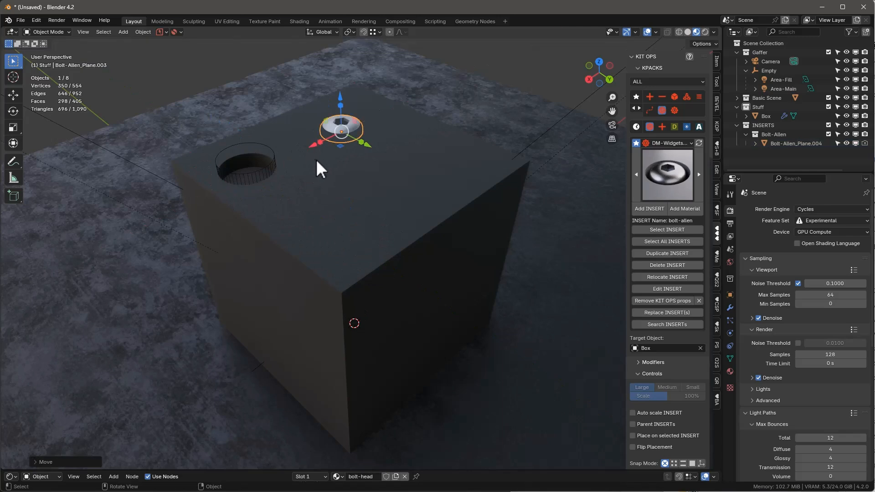
key(ctrl+z)
click(266, 178)
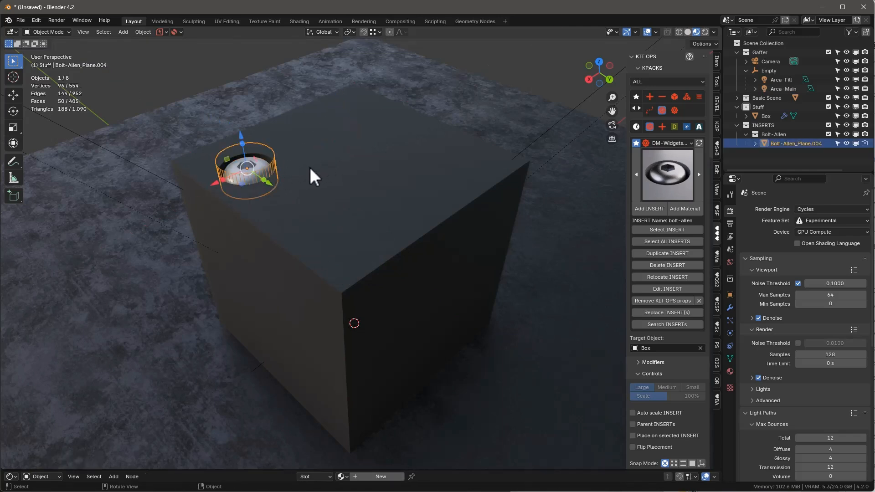
Select all parts of the bolt INSERT and nudge them together along the Y axis
click(254, 173)
click(684, 230)
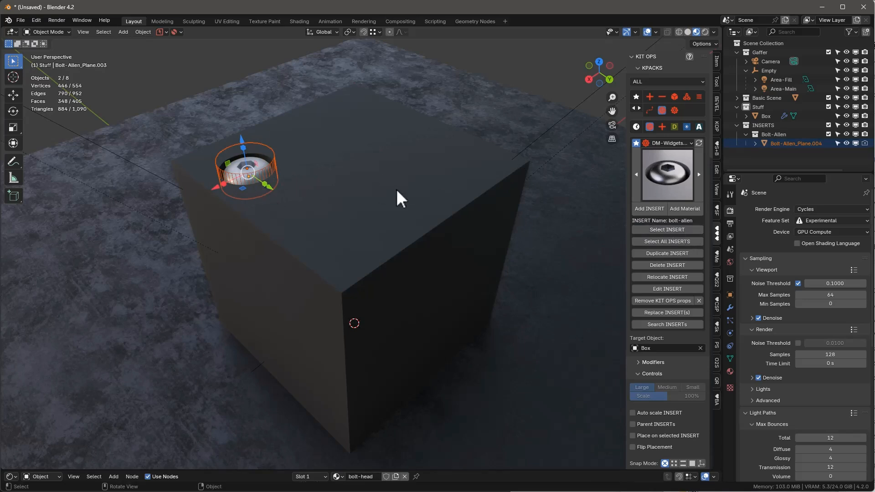
mouse_move(270, 190)
mouse_down()
mouse_move(293, 200)
mouse_move(271, 191)
mouse_up()
click(310, 170)
Relocate the bolt-allen INSERT to a spot closer to the corner of the box's top face
click(258, 163)
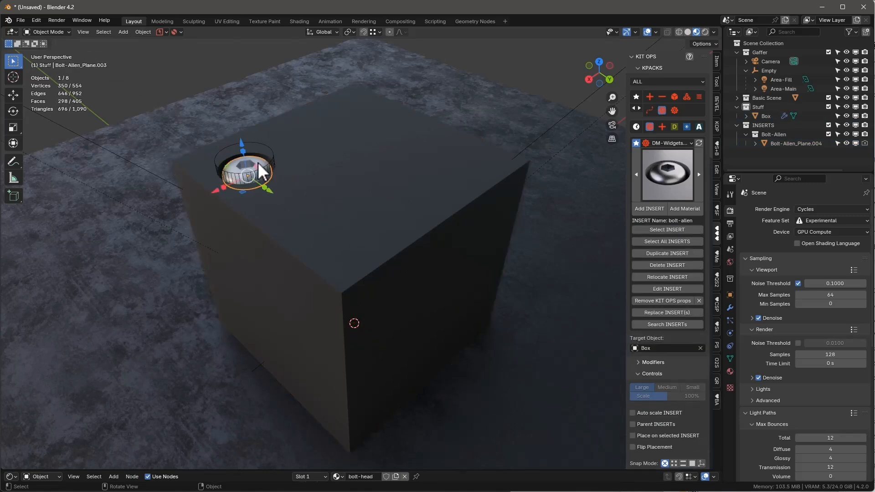
click(668, 277)
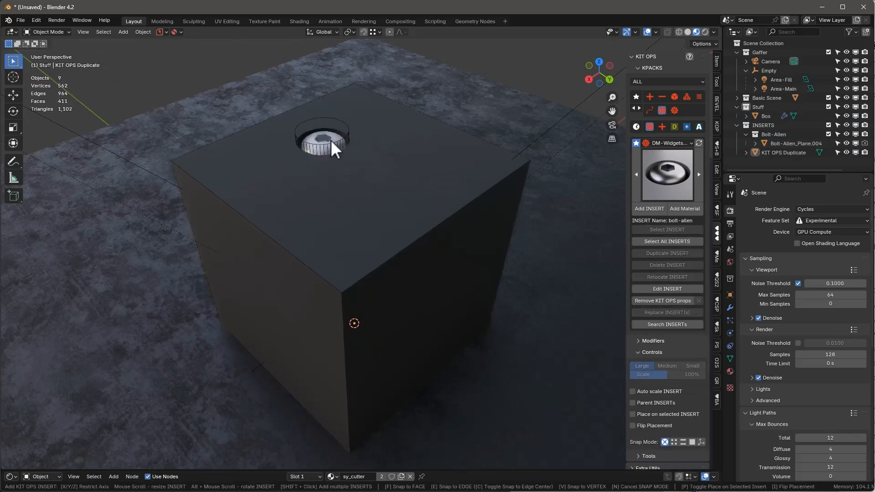
click(237, 166)
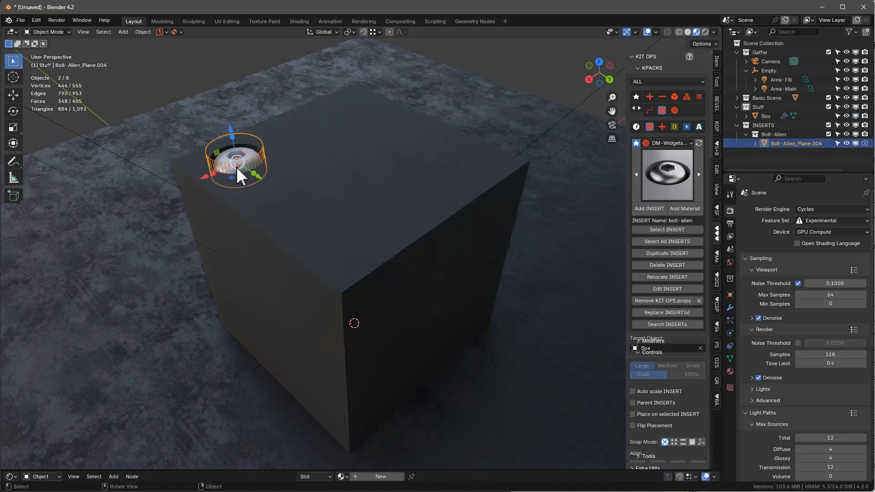
Duplicate the bolt INSERT restricted to the X axis and place the copy near the far corner of the top face
click(245, 144)
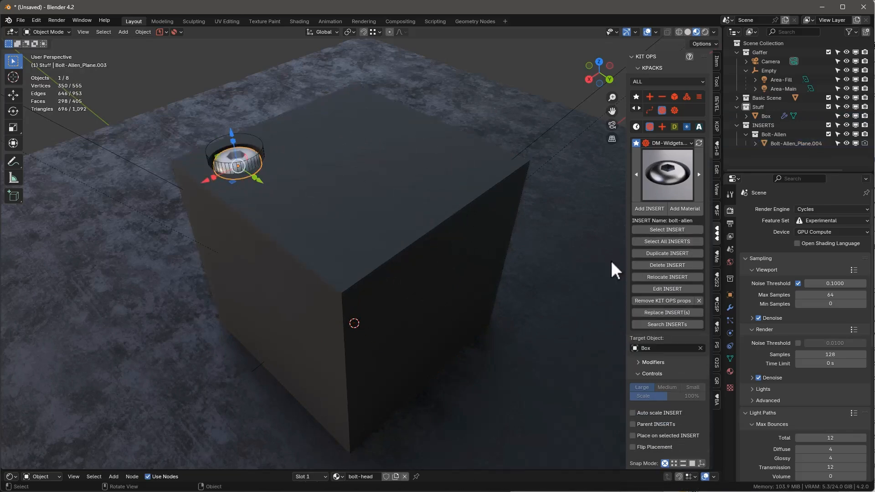
click(665, 254)
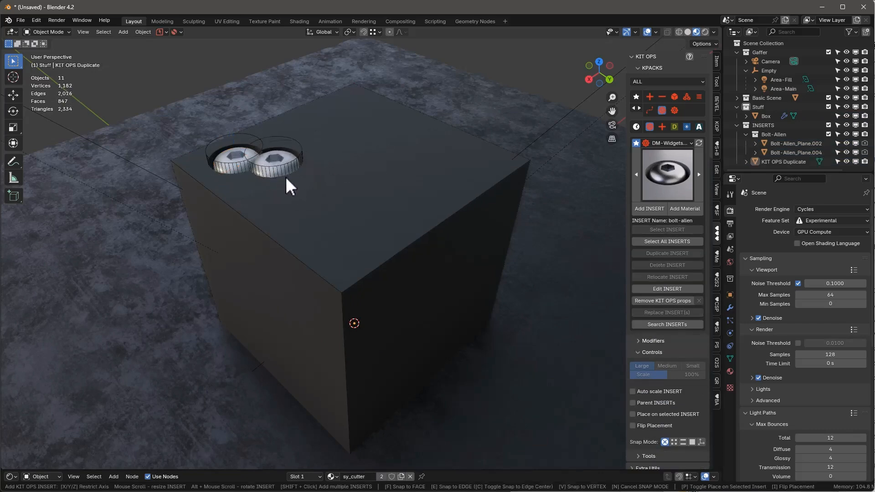
key(y)
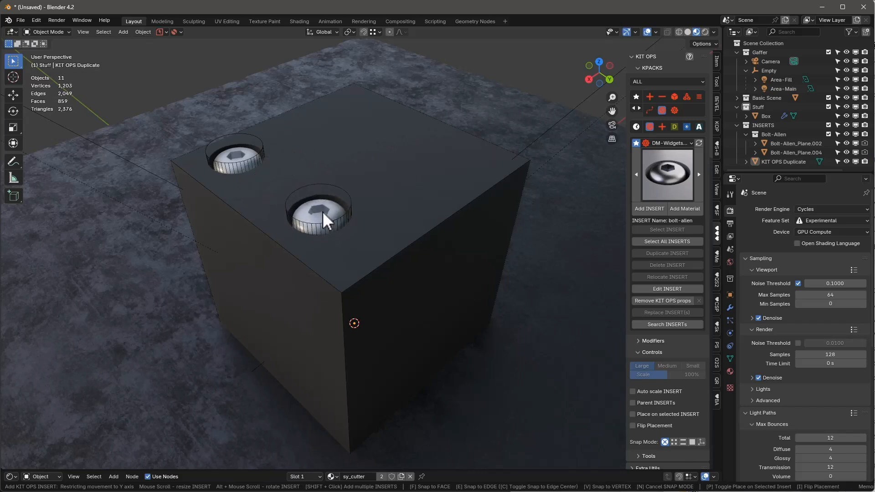
key(x)
click(393, 124)
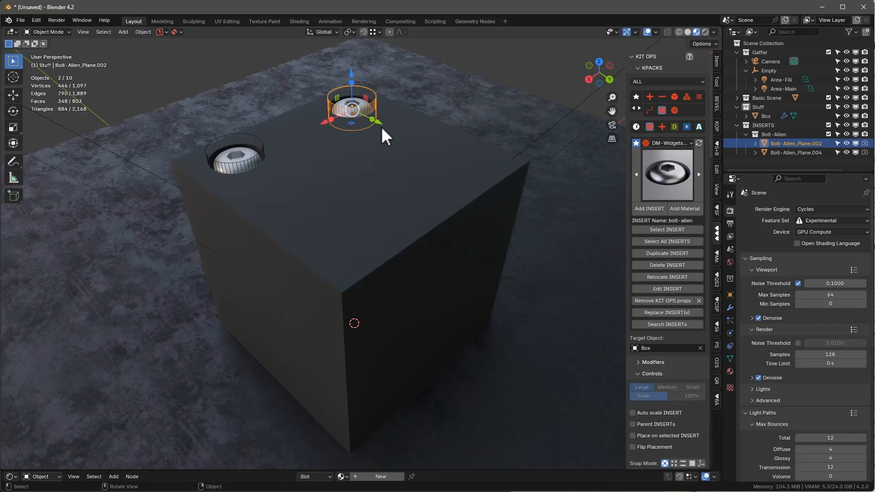
Show the shortcut assignment options for the Select INSERT command
scroll(406, 148, up, 4)
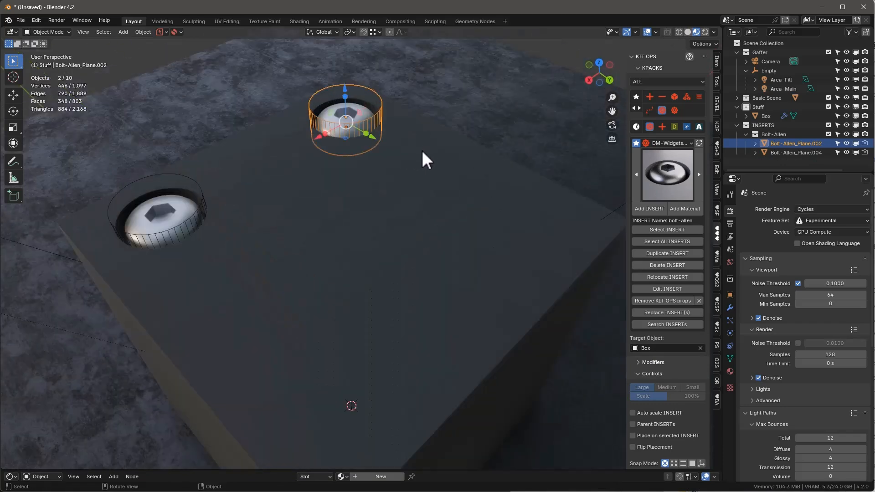
scroll(422, 149, down, 2)
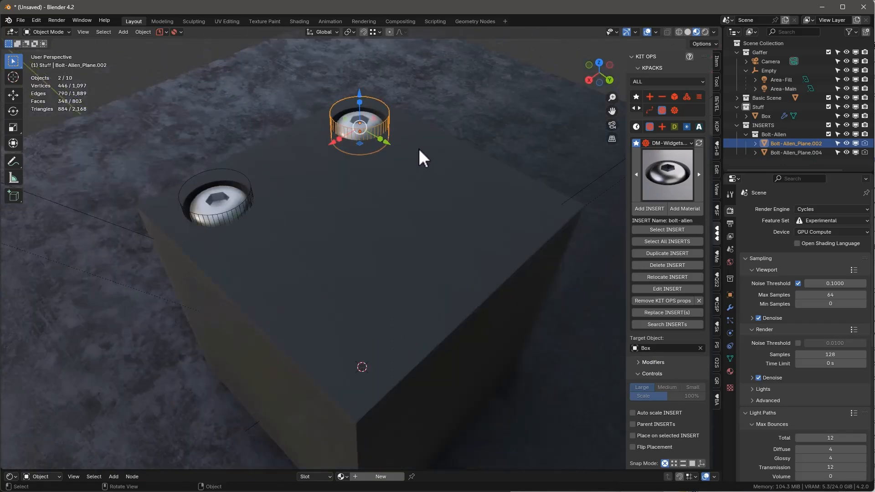
right_click(668, 228)
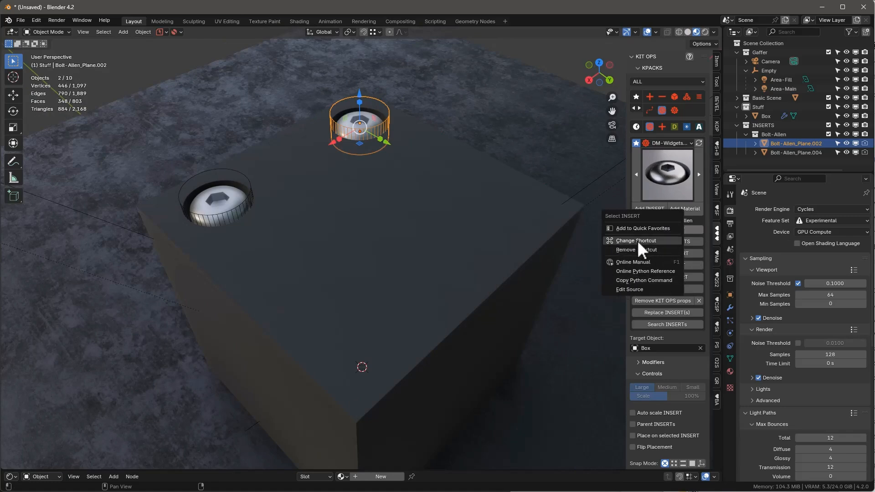
Select the original bolt head together with its cutter and move the pair slightly along the Y axis
click(234, 197)
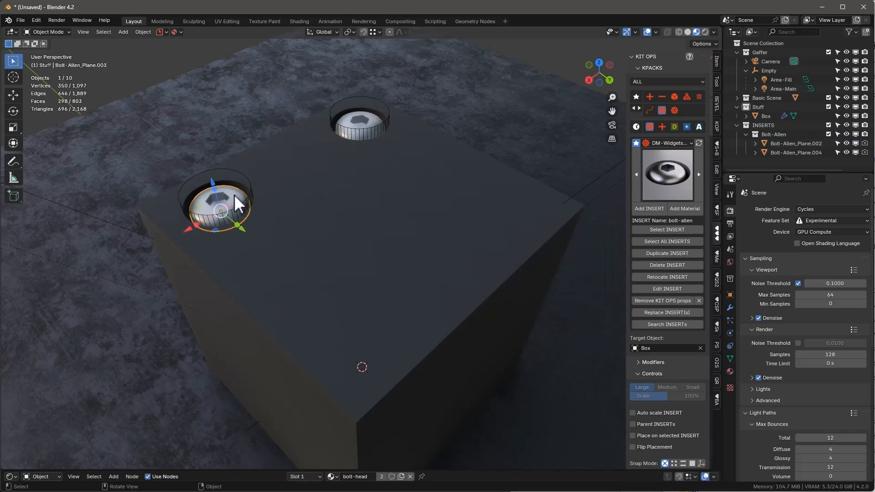
shift+click(235, 192)
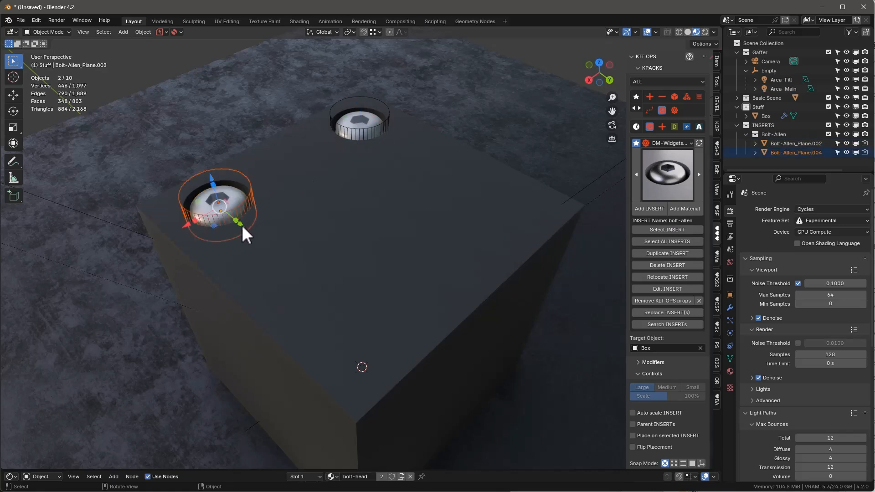
drag(243, 226, 285, 233)
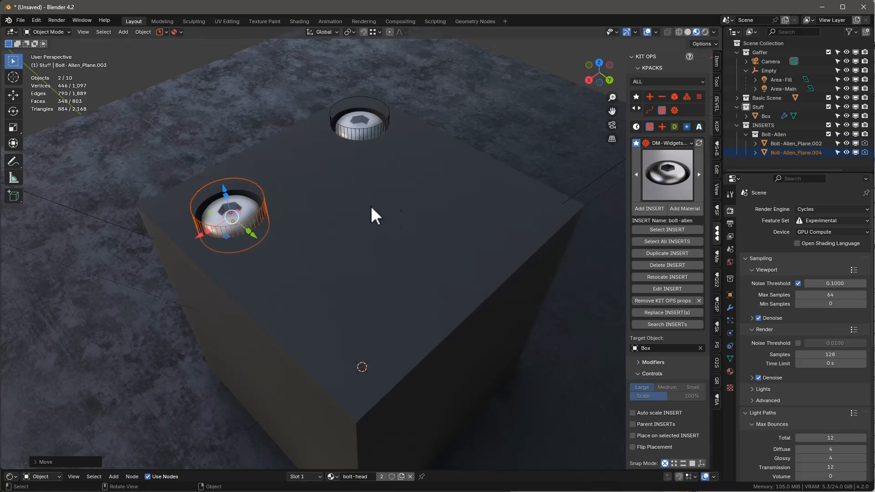
Duplicate the original bolt INSERT and place the copy between the two existing bolts on the top face
shift+click(251, 202)
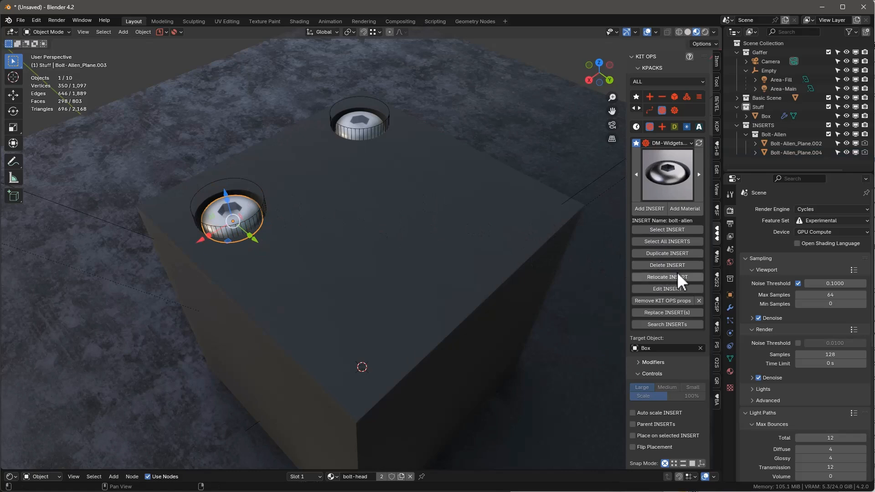
click(660, 254)
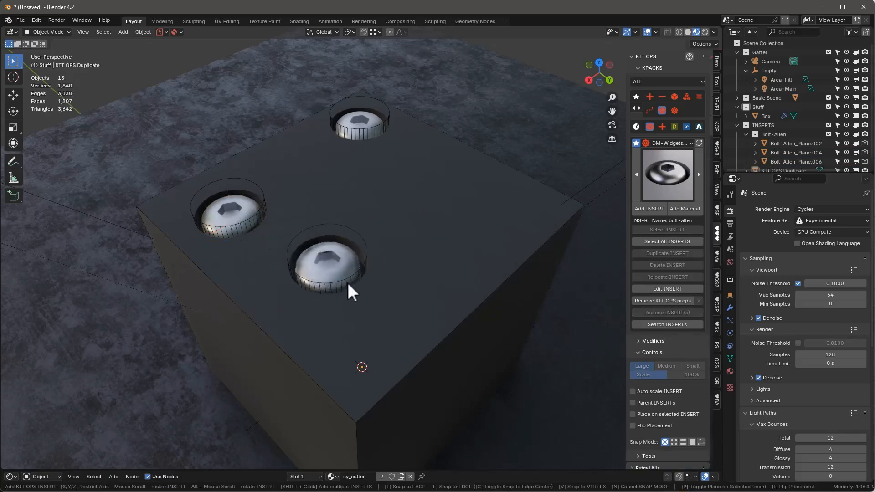
click(396, 226)
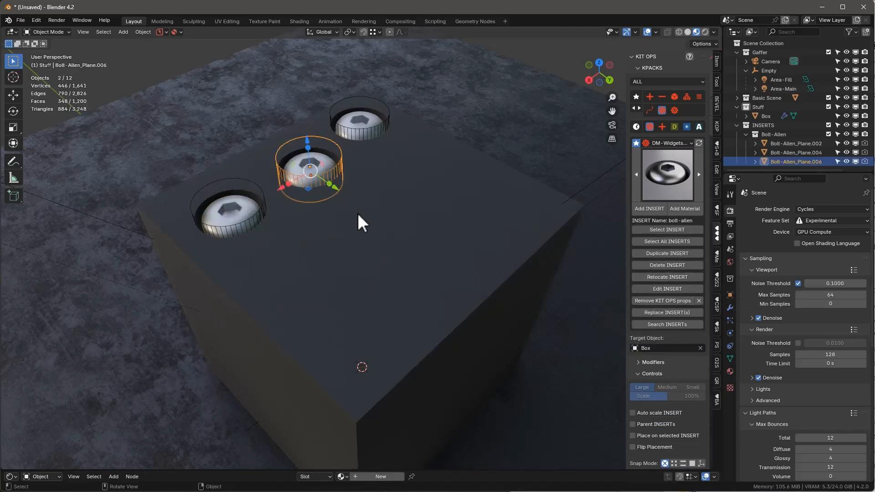
Browse the DM-Widgets INSERT thumbnails and choose bolt-hex as the active INSERT
middle_drag(357, 213, 353, 210)
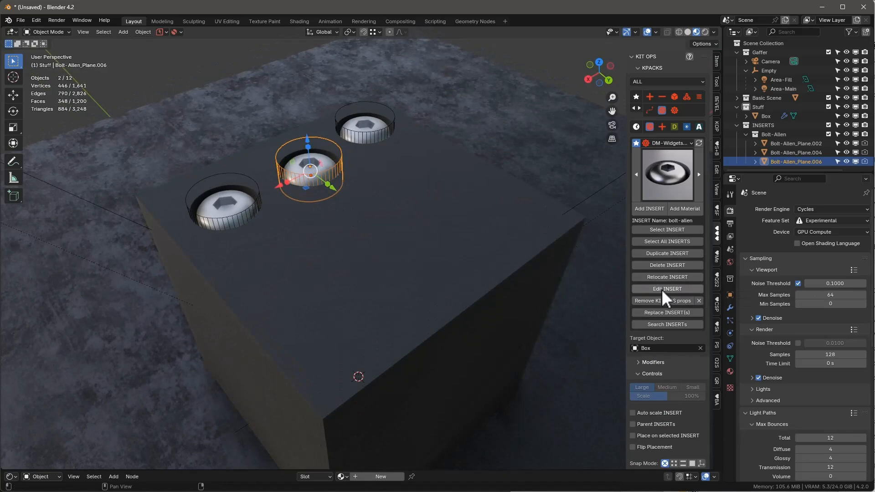
click(671, 170)
click(670, 170)
click(671, 173)
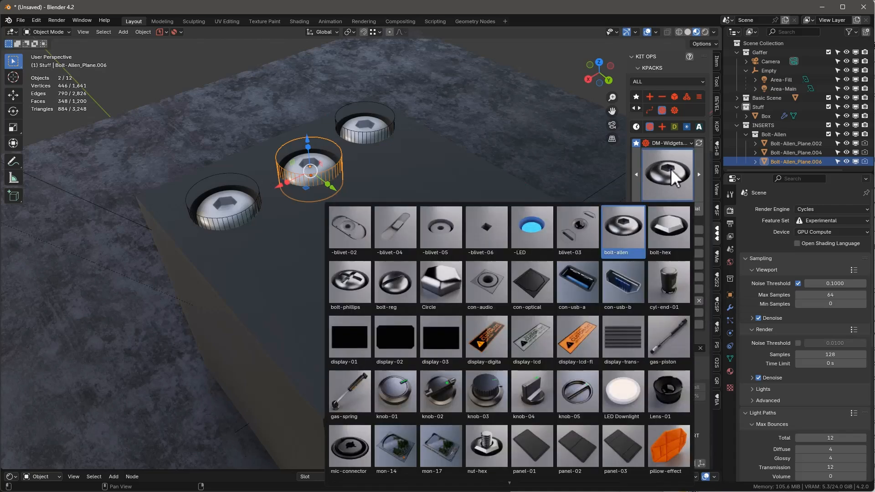
click(622, 286)
click(674, 178)
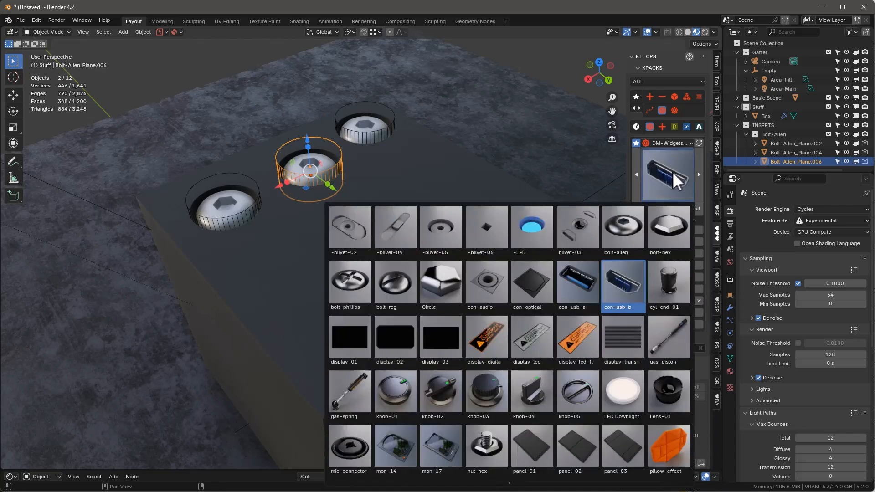
click(673, 175)
click(669, 179)
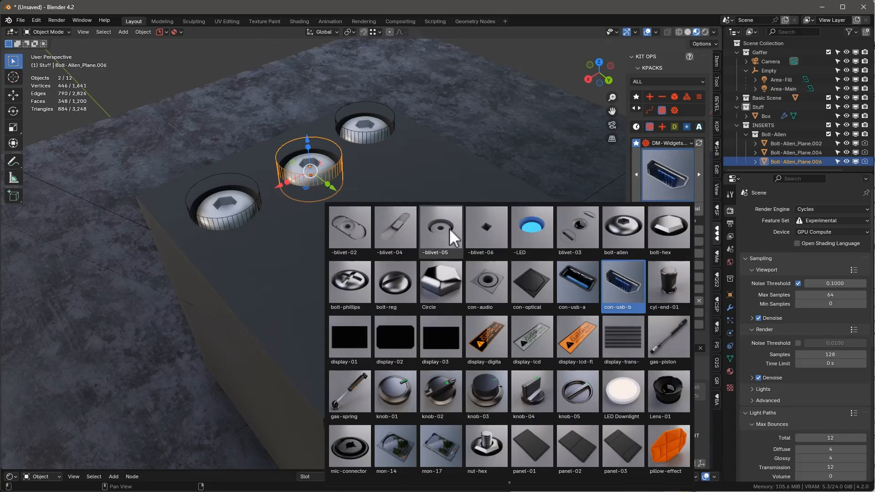
click(677, 224)
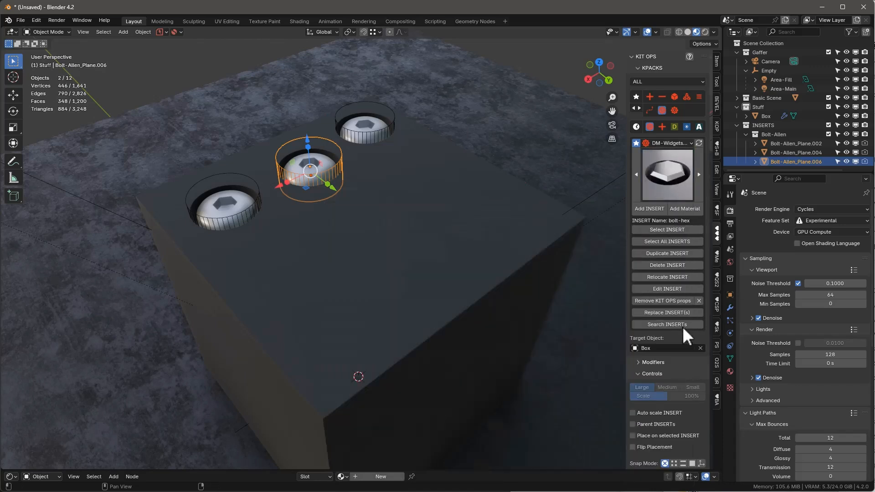
Open the bolt-hex source file with Edit INSERT, examine its geometry and KIT OPS authoring settings, and close it
click(668, 289)
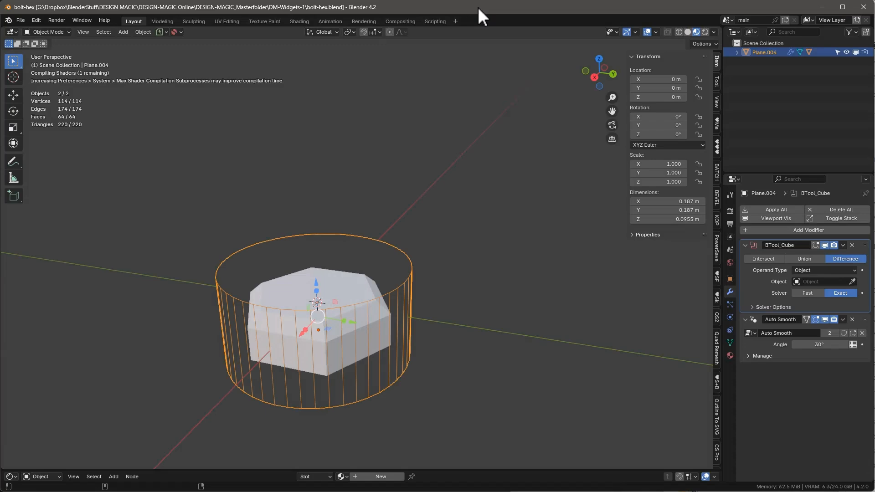
drag(478, 6, 498, 34)
middle_drag(462, 219, 704, 157)
click(716, 147)
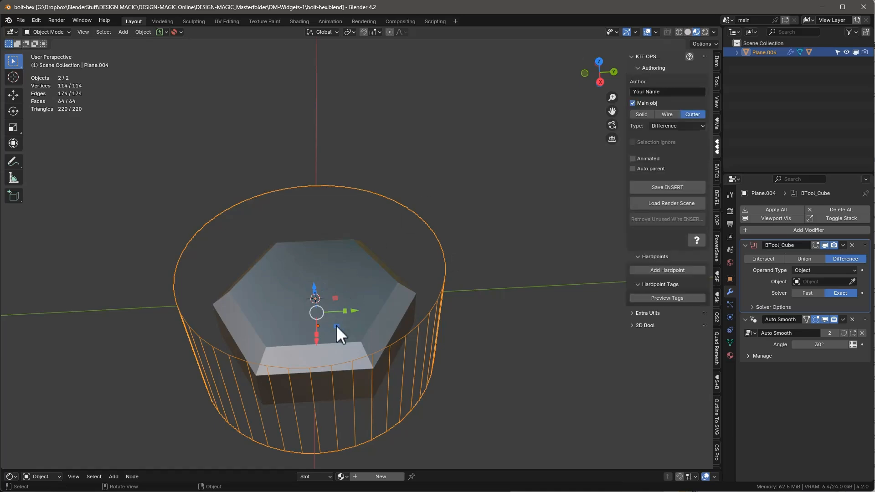
middle_drag(338, 325, 596, 219)
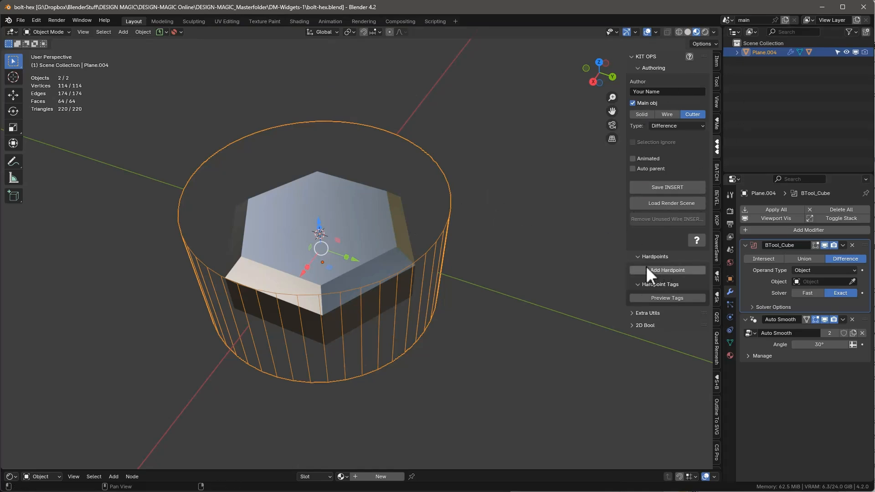
click(863, 7)
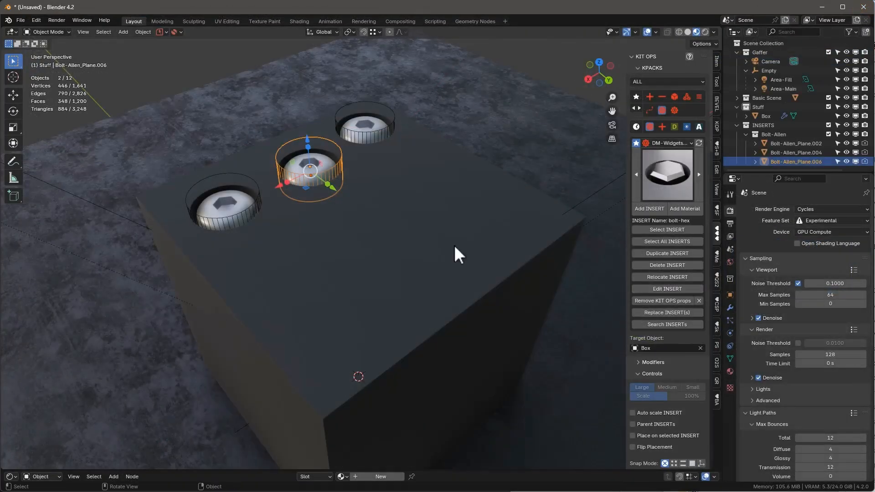
Mirror the middle bolt INSERT across the Y axis with the KIT OPS mirror modifier
middle_drag(454, 245, 386, 251)
middle_drag(586, 287, 430, 284)
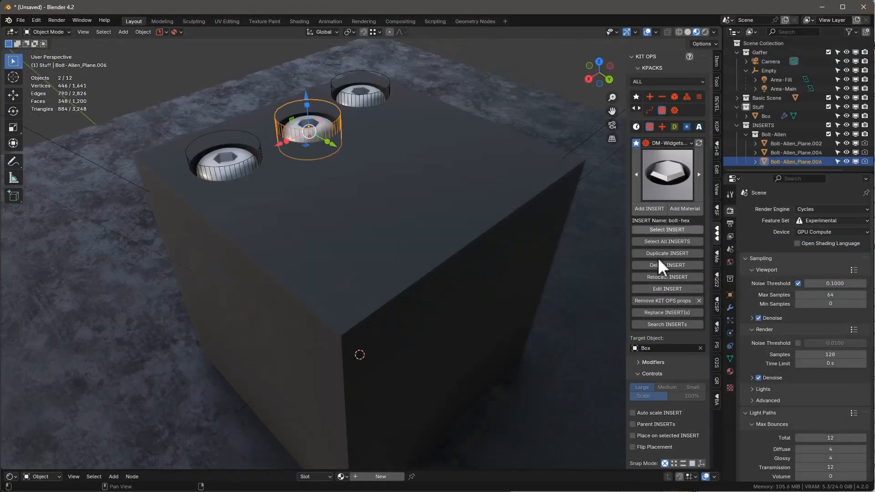
scroll(665, 373, down, 3)
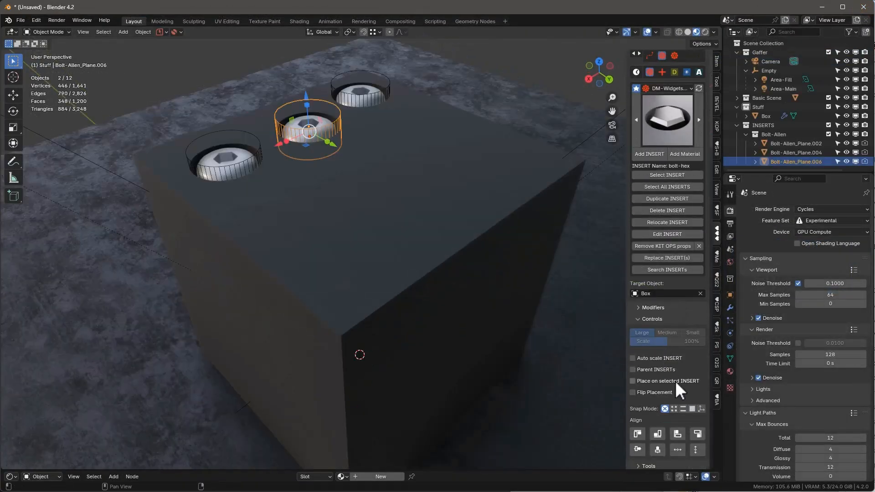
click(638, 307)
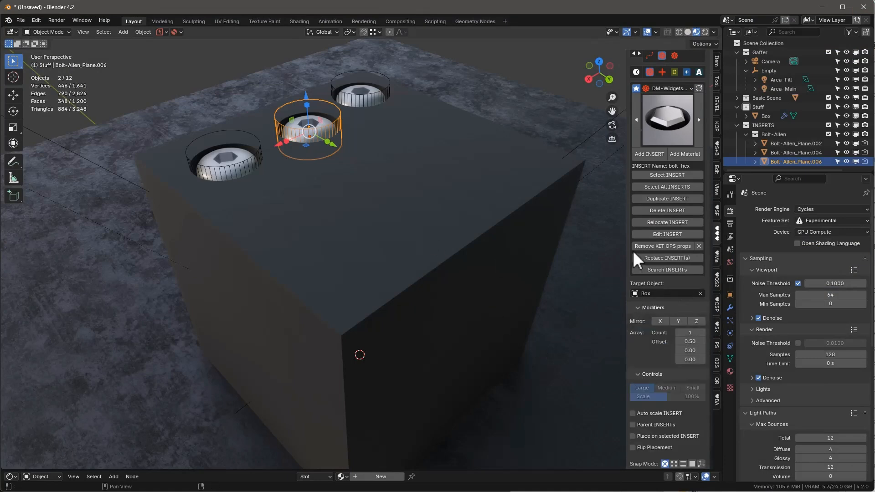
scroll(633, 250, down, 2)
click(679, 285)
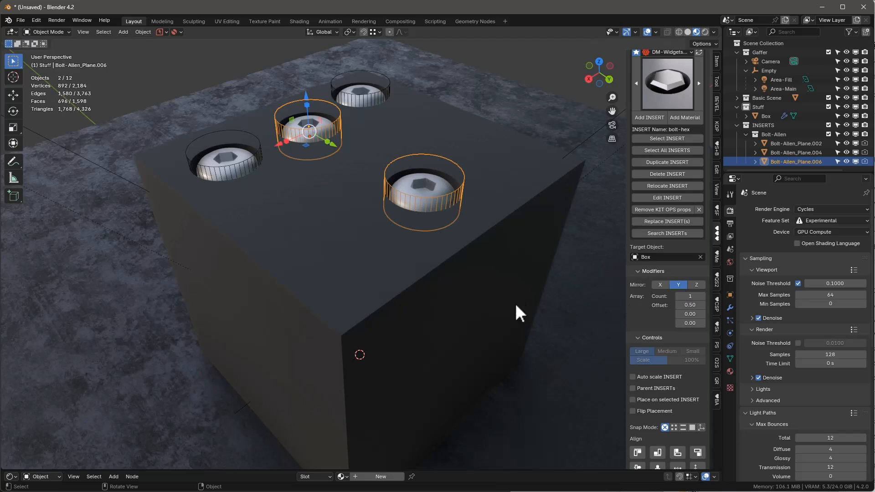
Move the nearest single bolt INSERT further forward on the top face and array it with count 3 and offset 0.25
click(244, 178)
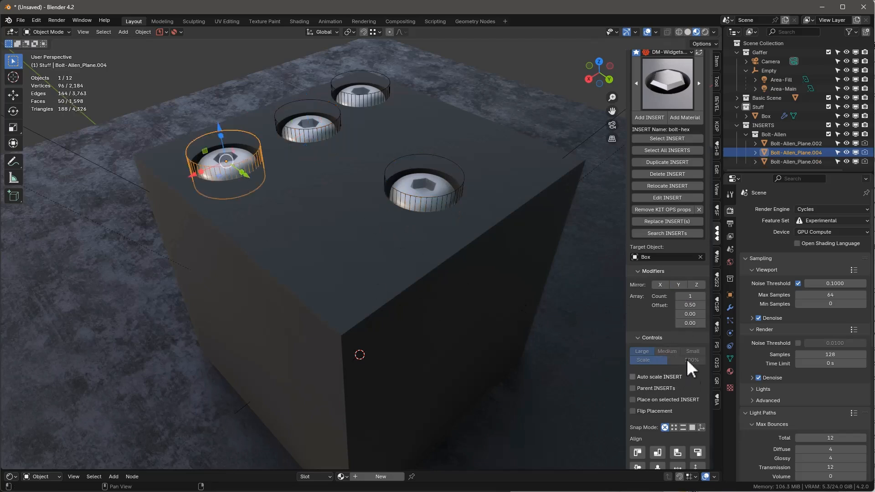
drag(245, 173, 287, 203)
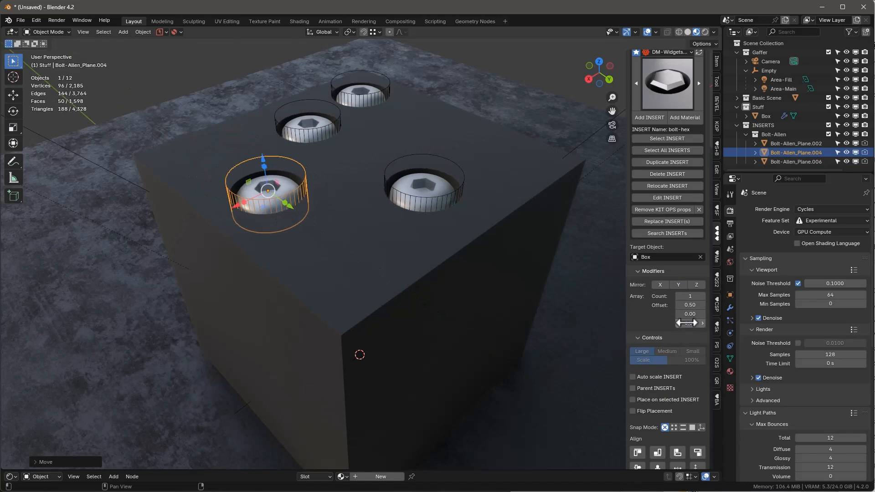
click(702, 296)
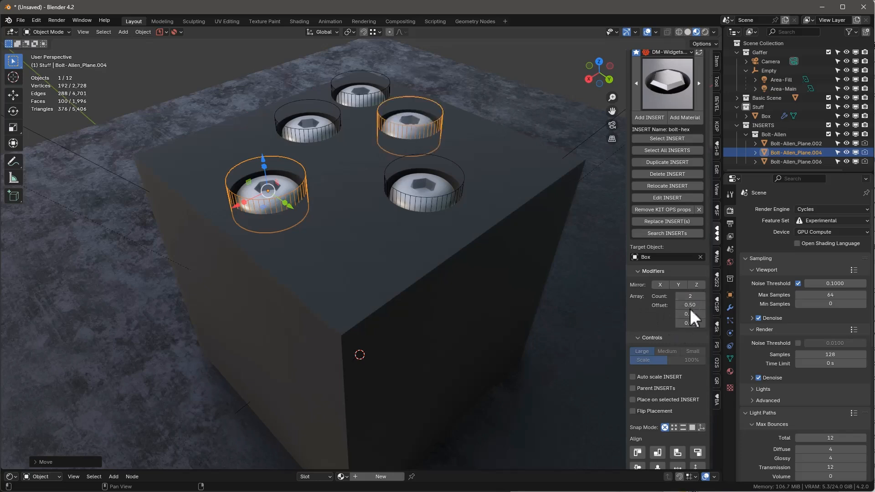
drag(689, 305, 711, 305)
click(702, 296)
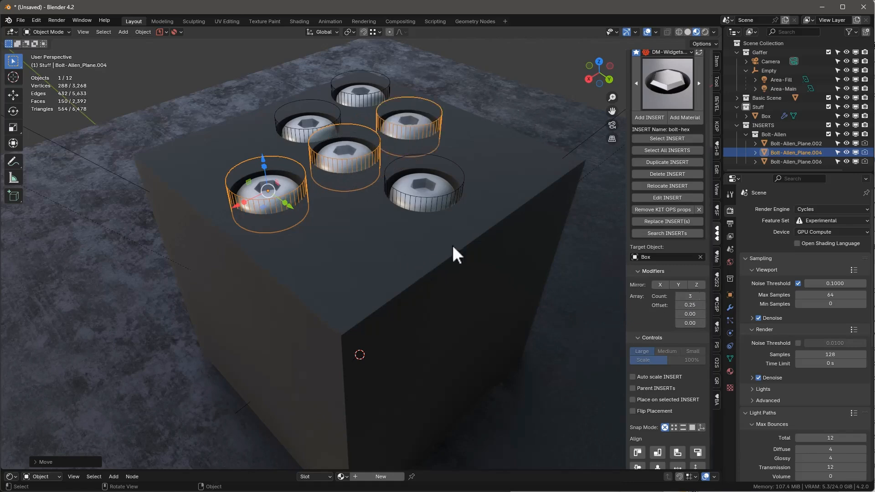
middle_drag(453, 254, 366, 162)
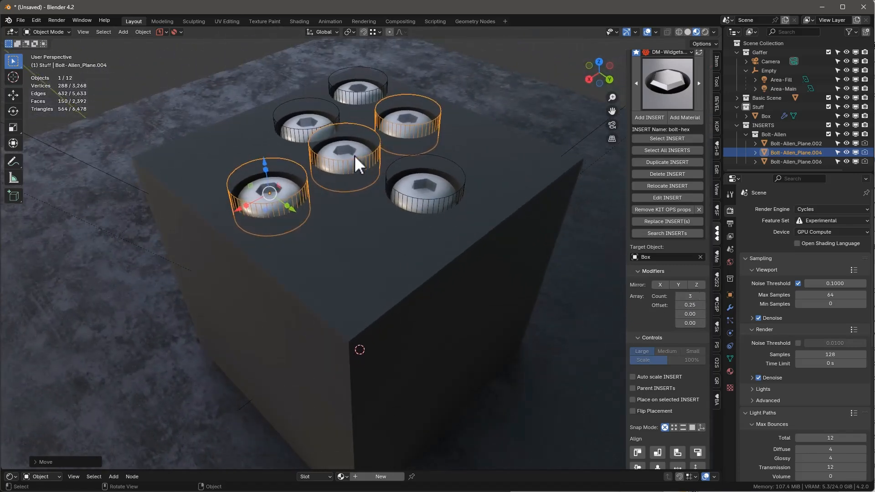
Remove the arrayed bolt with Delete INSERT, and delete the mirrored bolt's cutter and bolt objects with the ordinary object delete
click(668, 173)
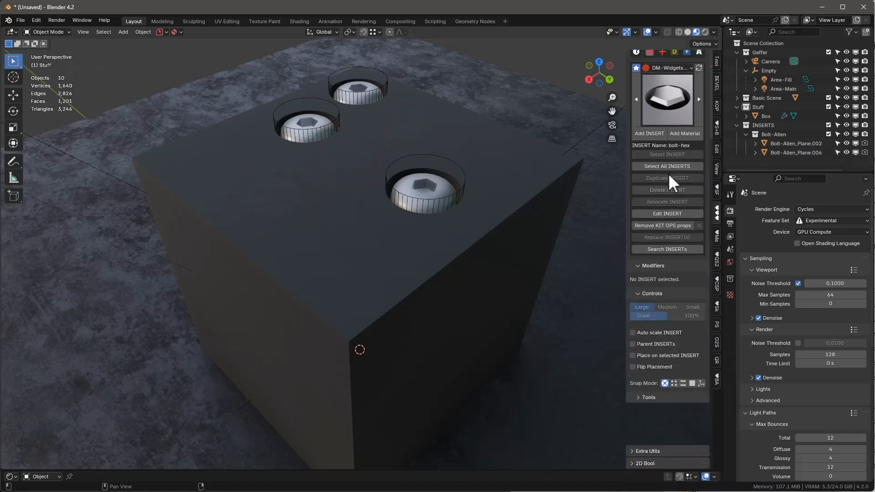
click(300, 196)
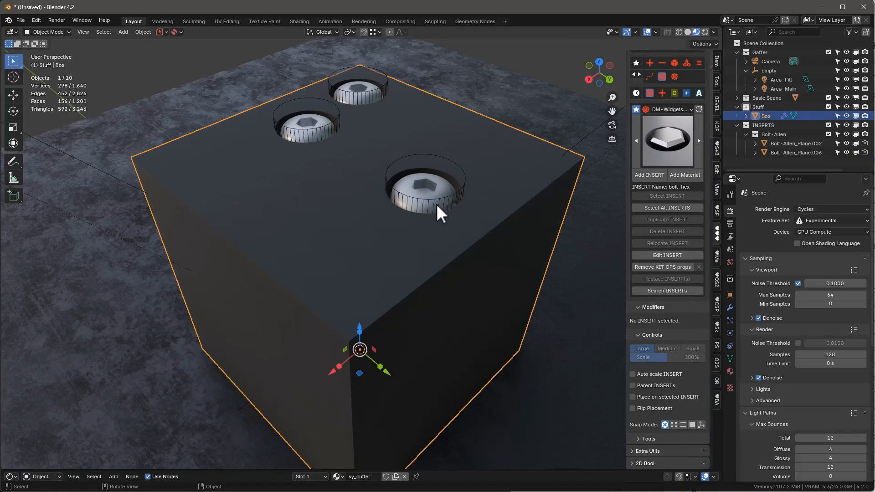
click(436, 205)
click(440, 196)
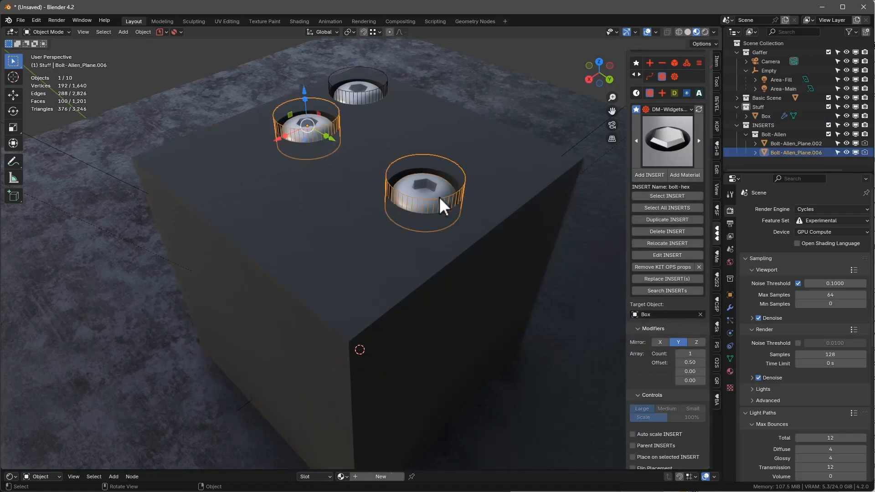
key(x)
click(439, 196)
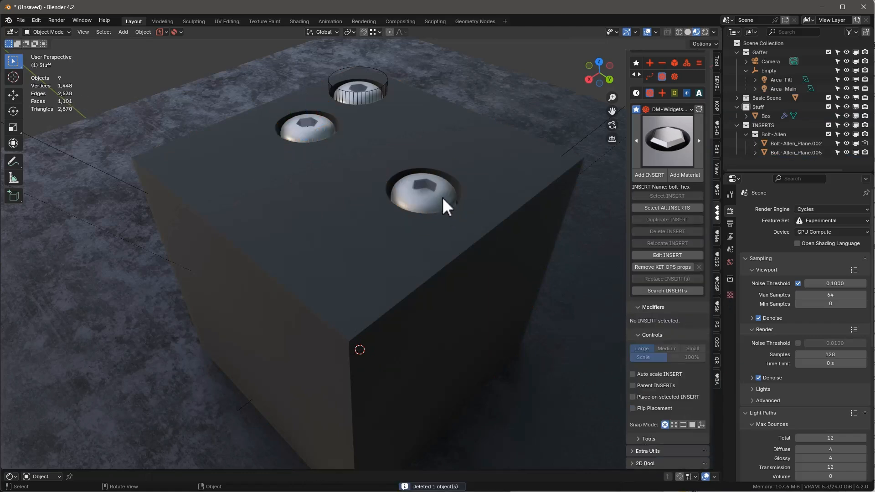
mouse_move(443, 199)
middle_down()
mouse_move(425, 234)
mouse_move(439, 209)
middle_up()
Select the box and examine the leftover Difference boolean in its modifier stack
click(464, 205)
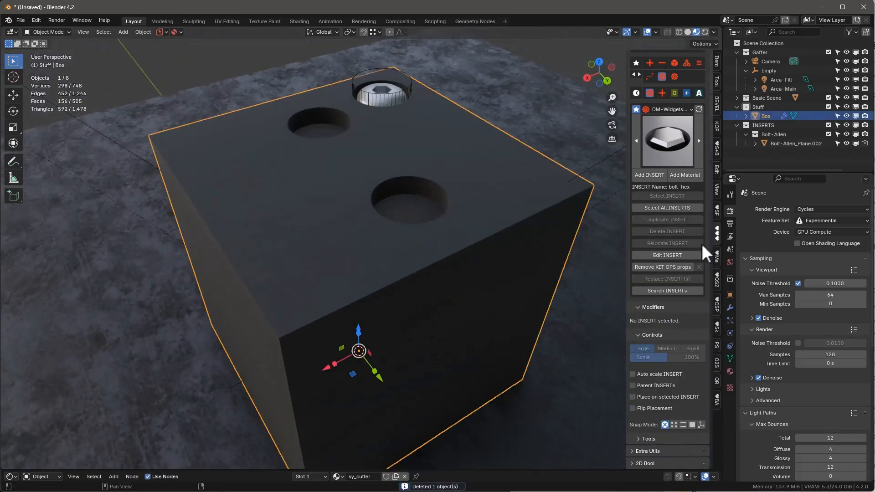
click(729, 309)
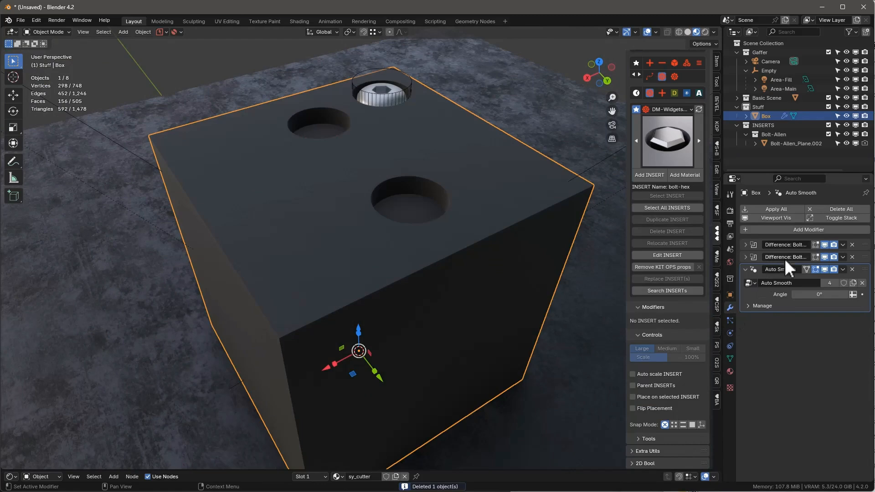
click(746, 257)
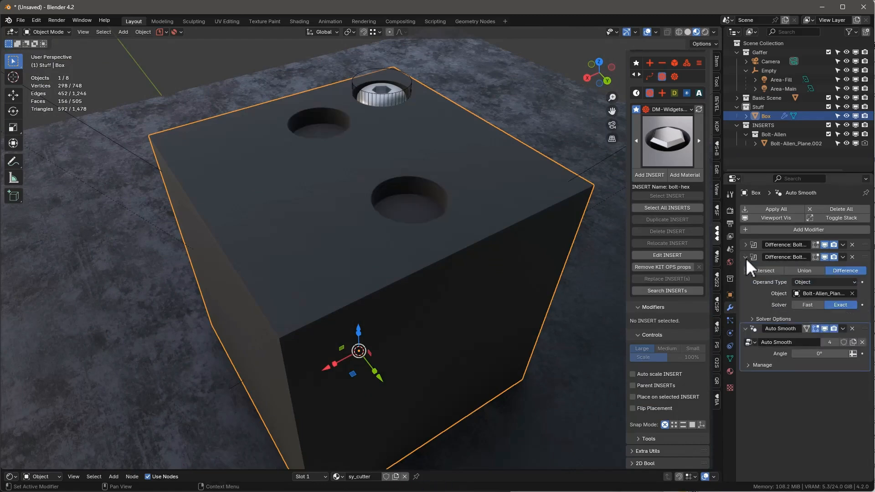
click(746, 257)
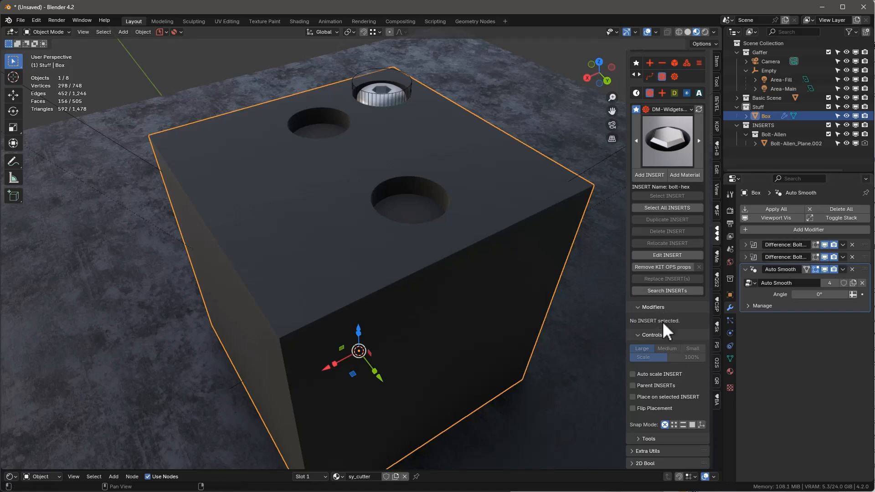
Run Clean Boolean Modifiers on the box and check its top face around the former bolt holes
click(648, 438)
scroll(647, 354, down, 4)
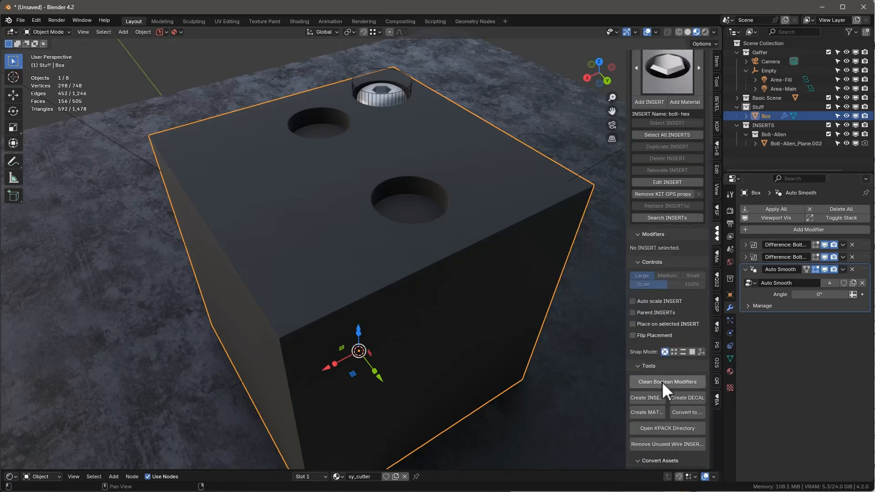
click(662, 381)
middle_drag(435, 258, 414, 191)
scroll(388, 114, up, 4)
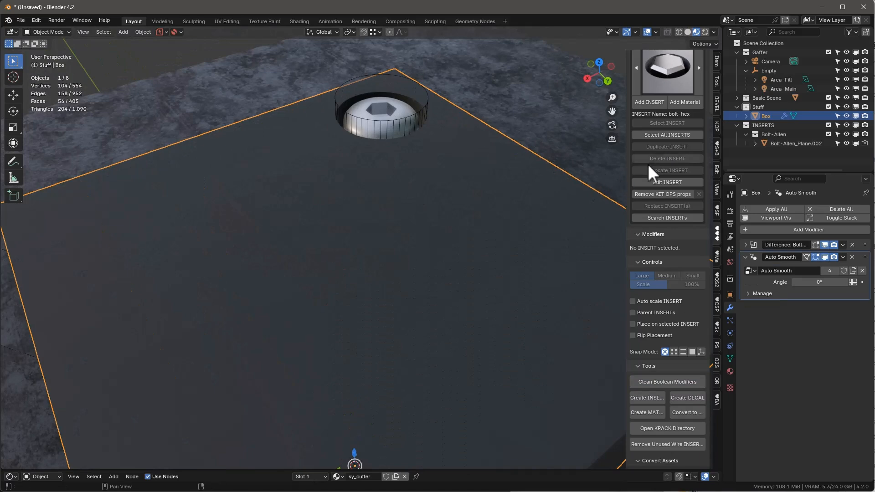
scroll(410, 216, down, 5)
scroll(379, 198, up, 2)
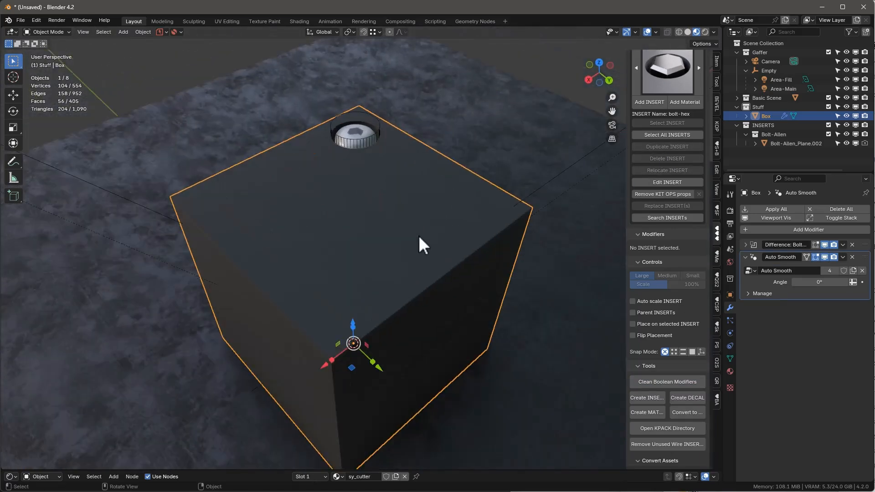
Widen the KIT OPS sidebar so the tool names fit, and look over its Tools and KPACKS sections
scroll(634, 333, down, 4)
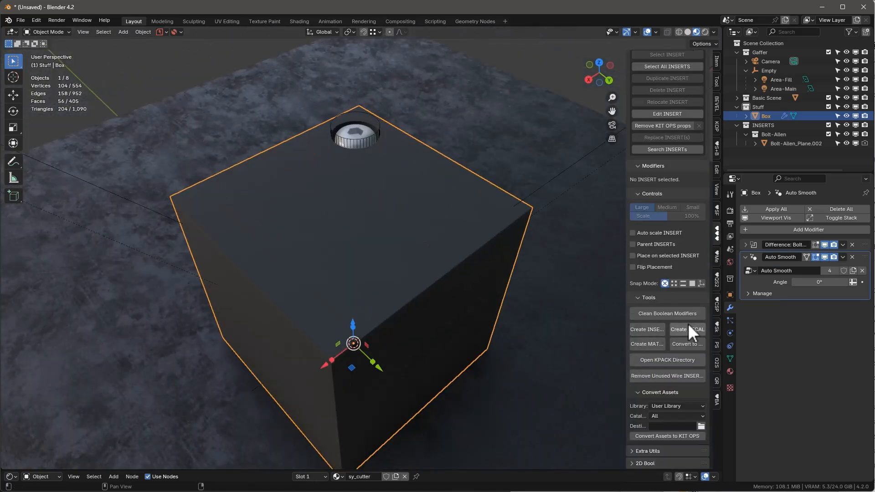
scroll(418, 273, up, 1)
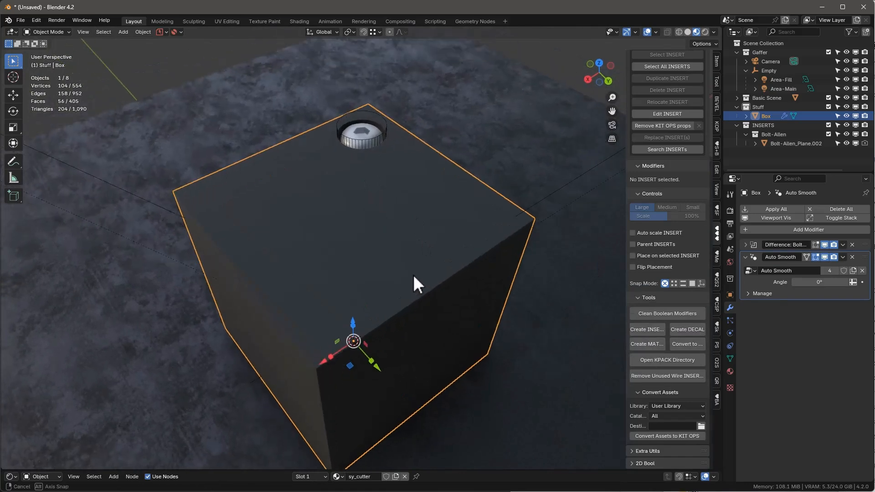
drag(626, 349, 600, 350)
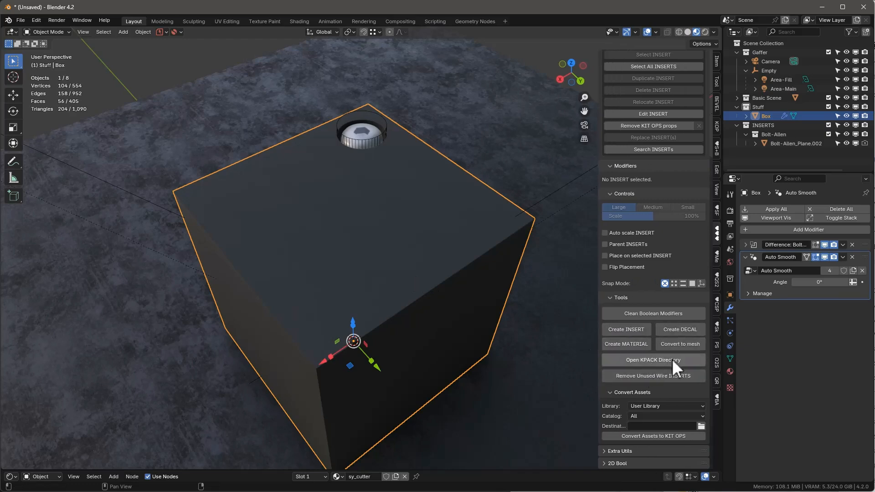
scroll(675, 268, up, 8)
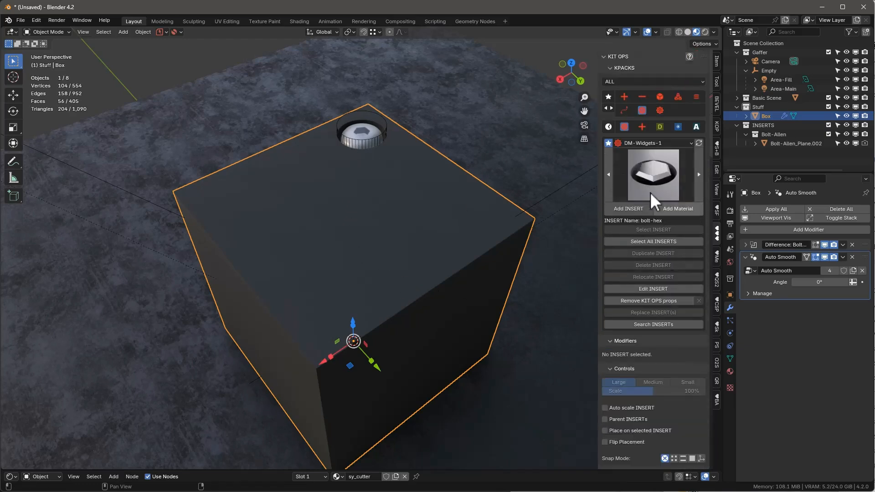
scroll(649, 212, down, 8)
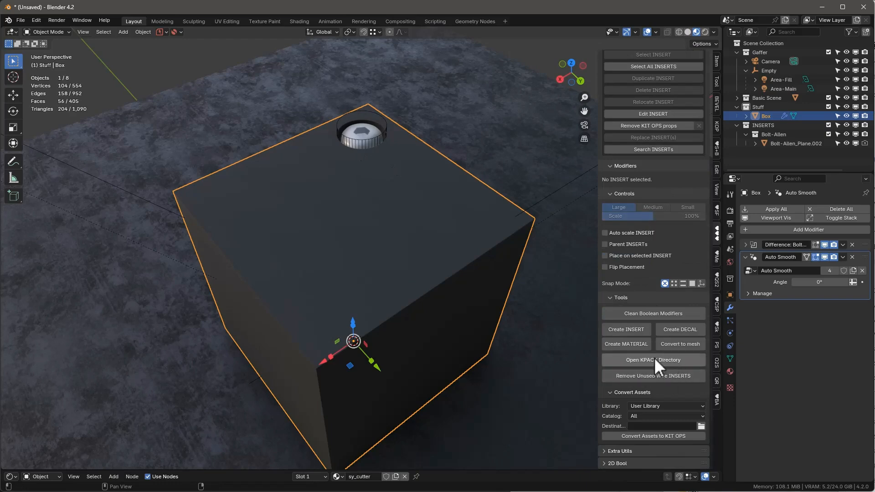
Open the DM-Widgets-1 KPACK directory in the file explorer, view its files in a maximized window, and minimize it
click(654, 358)
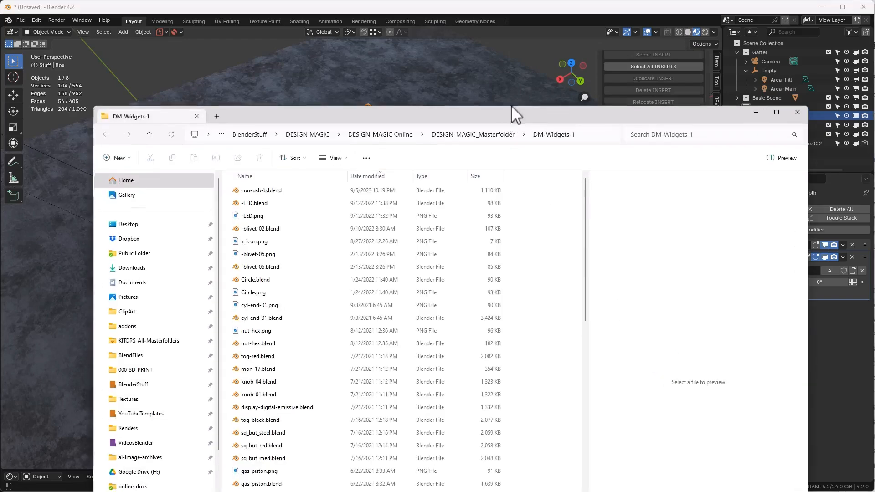
drag(511, 119, 498, 40)
double_click(498, 41)
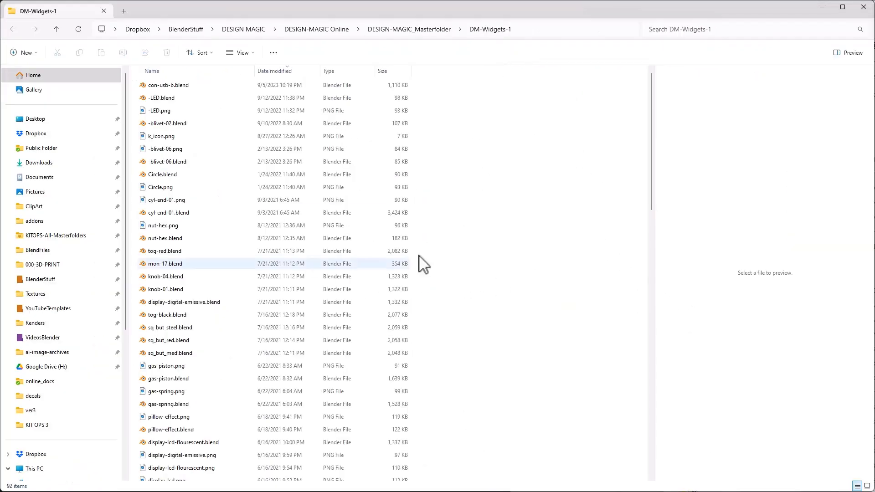
click(822, 8)
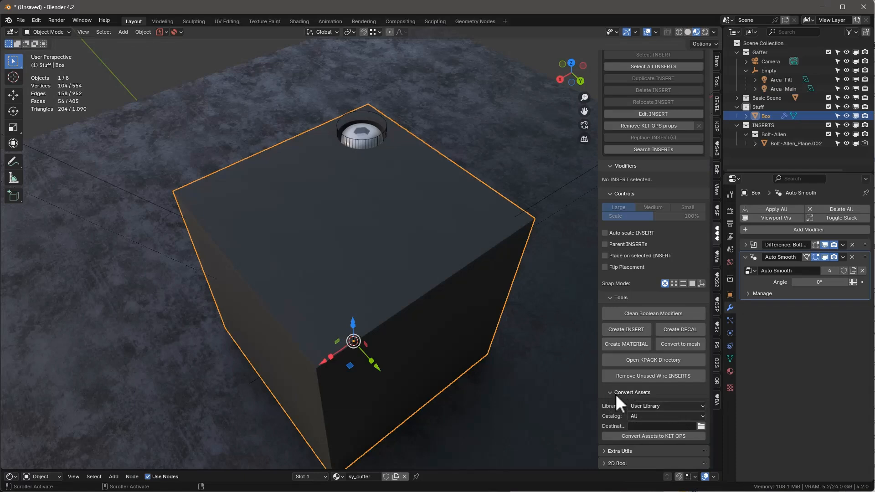
Collapse the Convert Assets section, expand Extra Utils and look over its material, origin and boolean utilities
click(609, 392)
click(606, 451)
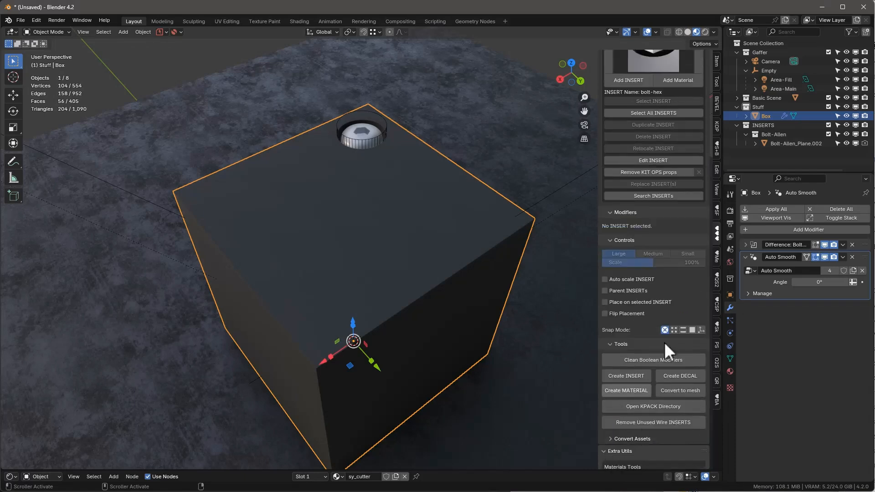
scroll(664, 342, down, 8)
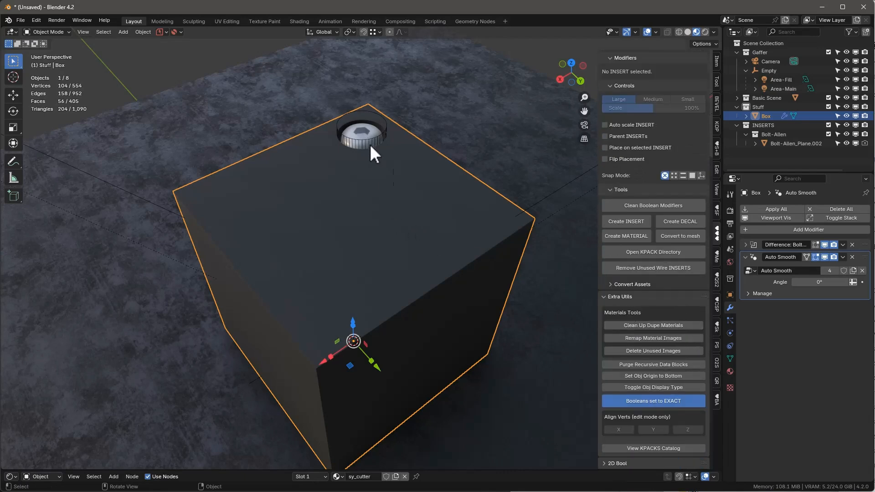
Switch the active KPACK to shaper and choose adv_cube3_1 as the active INSERT
scroll(683, 182, up, 15)
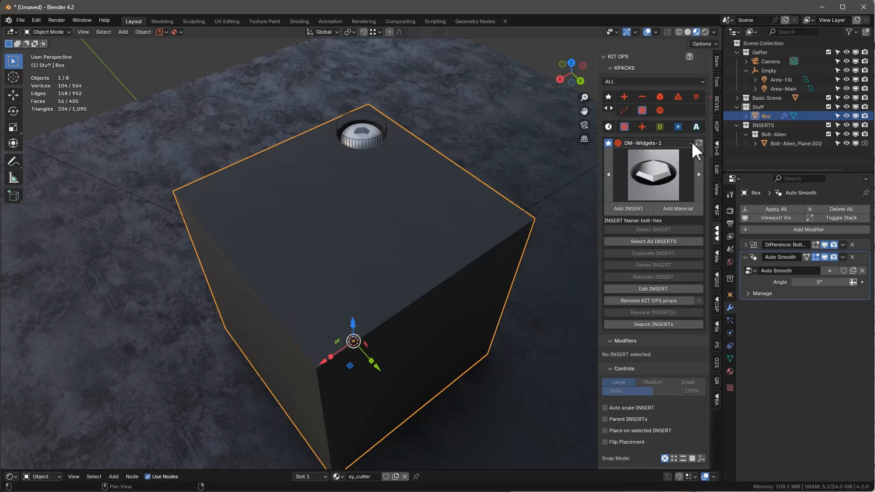
click(691, 143)
click(645, 307)
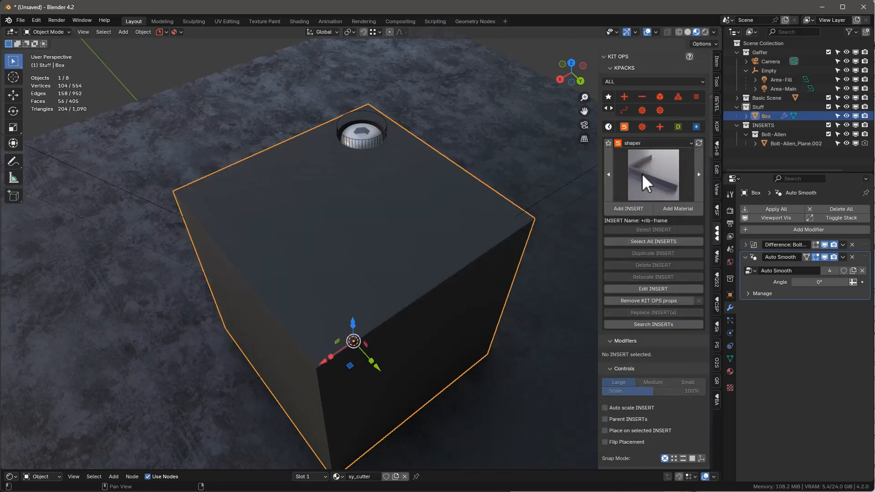
click(660, 175)
click(628, 309)
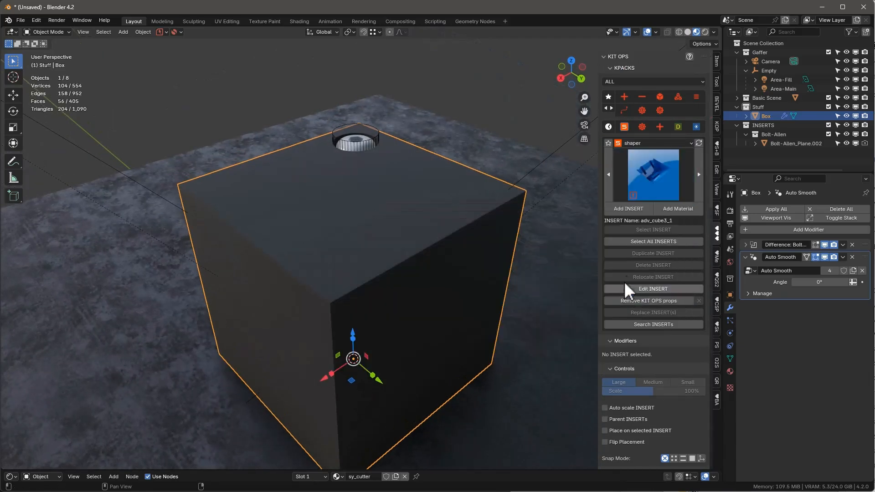
Add two adv_cube3_1 INSERTs to the box, one on the top face and one on the front-right side face
click(637, 206)
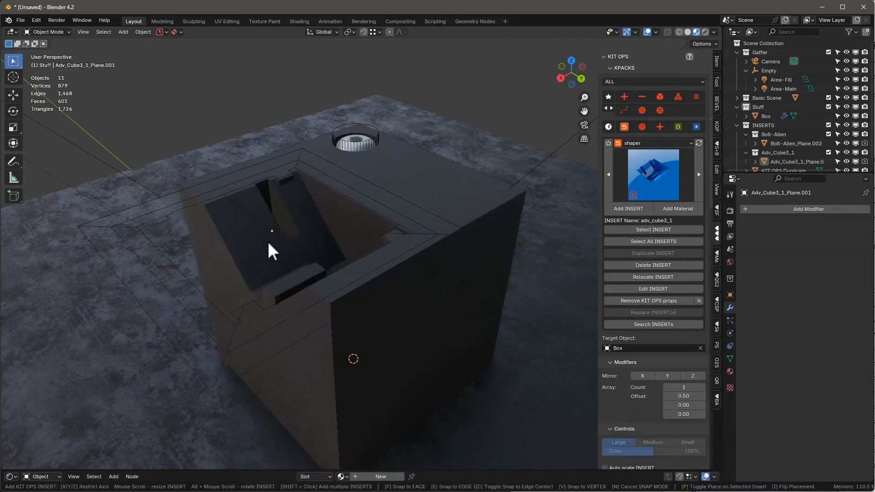
shift+click(275, 216)
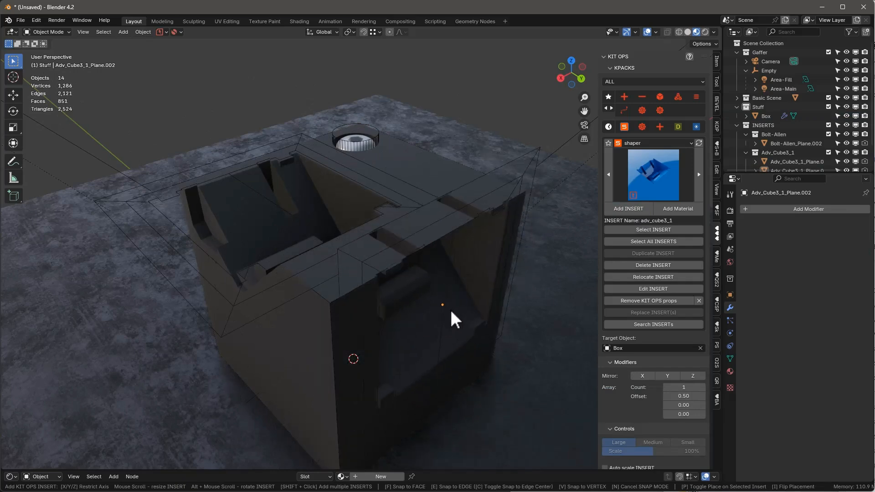
click(455, 307)
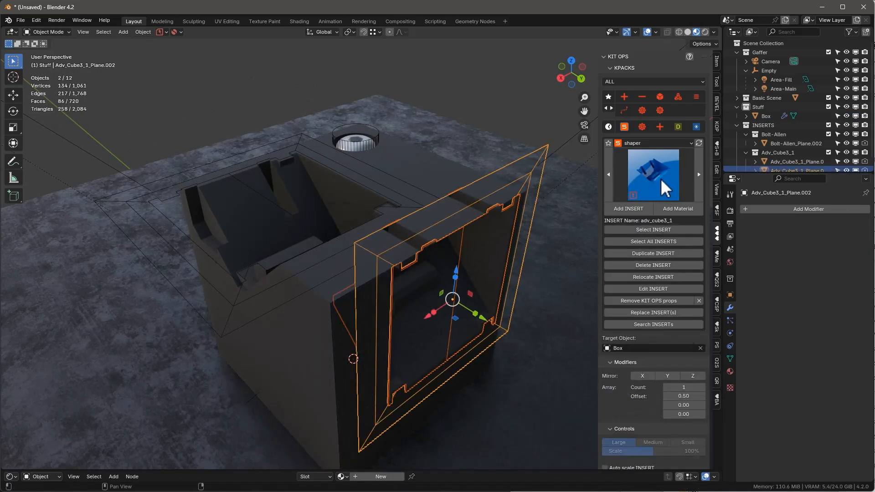
Choose the -med-detail-01 INSERT and place it on the box's front-left side face, cutting into the lower front area
click(661, 179)
click(579, 229)
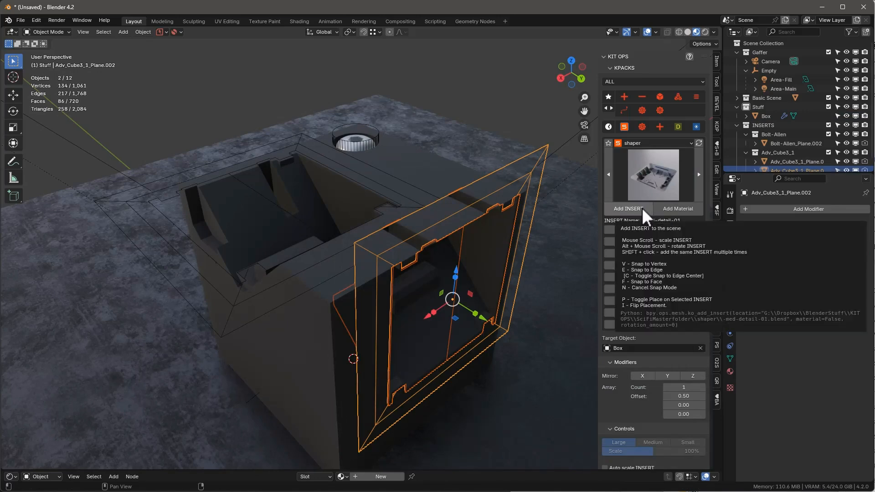
click(642, 207)
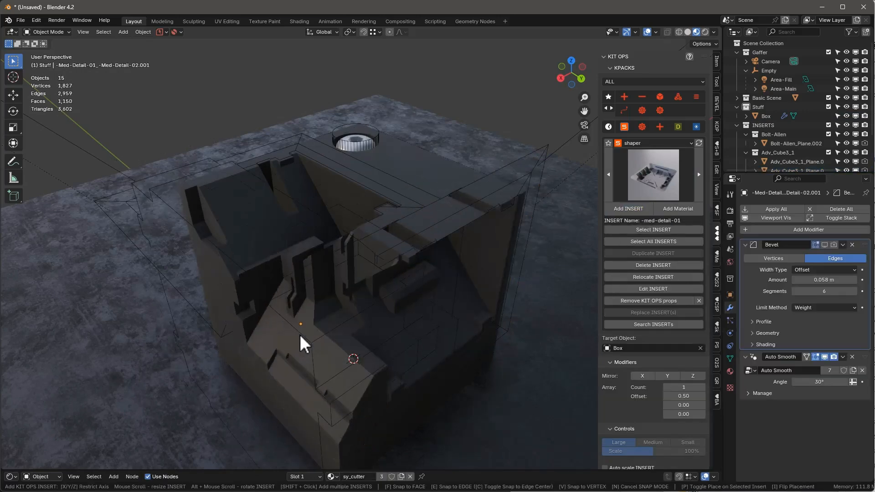
click(301, 333)
scroll(344, 365, down, 4)
scroll(343, 364, up, 3)
middle_drag(343, 365, 408, 278)
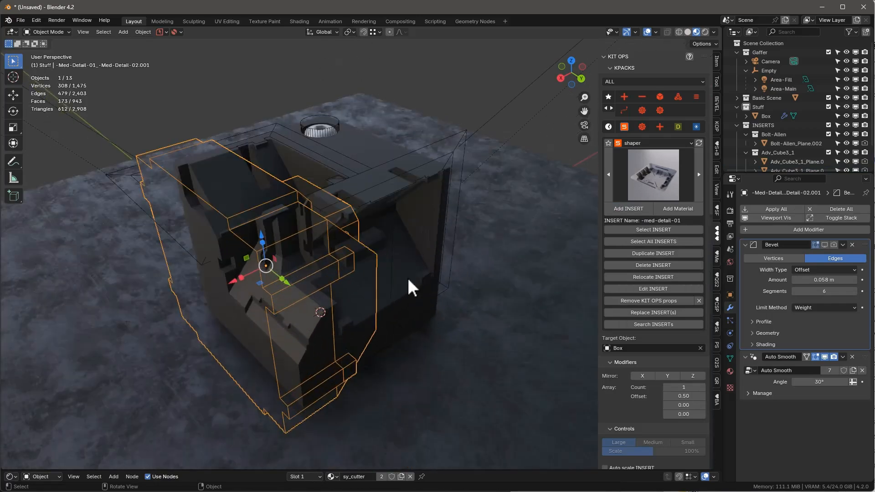
Select the -med-detail-01 cutter and the front-right side cutter and switch their object display type to bounding boxes
scroll(432, 159, up, 1)
shift+click(433, 162)
shift+click(364, 258)
mouse_move(364, 258)
middle_down()
mouse_move(353, 209)
mouse_move(346, 260)
middle_up()
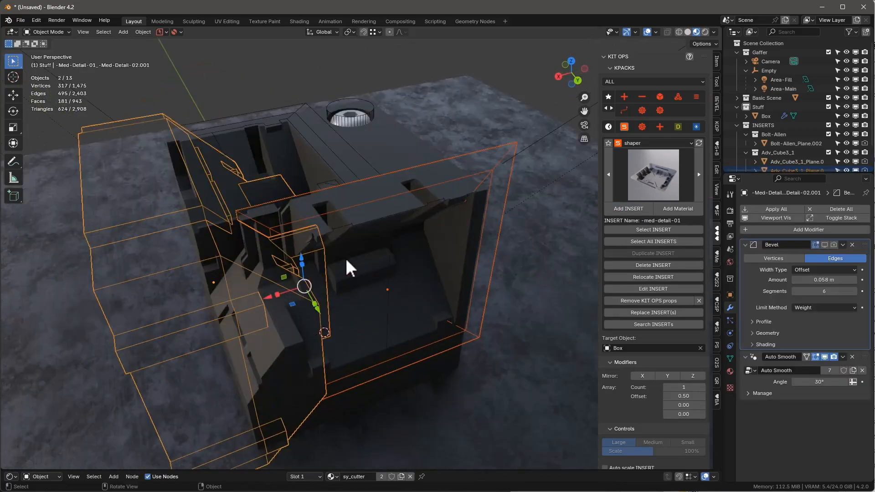
scroll(351, 261, down, 4)
scroll(357, 259, up, 4)
scroll(696, 341, down, 18)
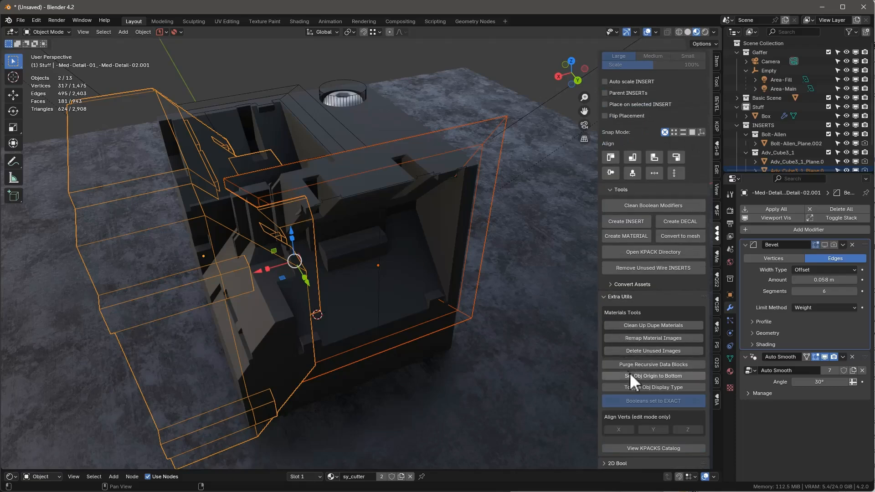
click(668, 386)
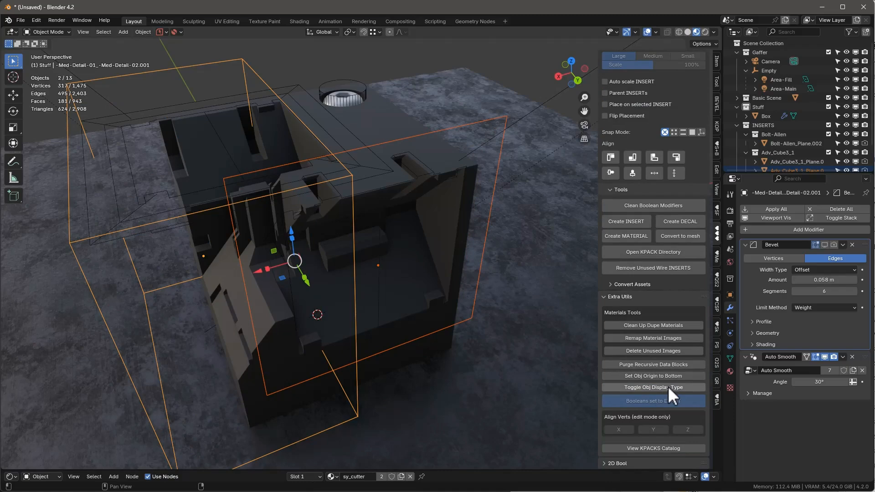
Cycle the display type of the two selected cutters repeatedly through textured, wire and bounding box
click(669, 387)
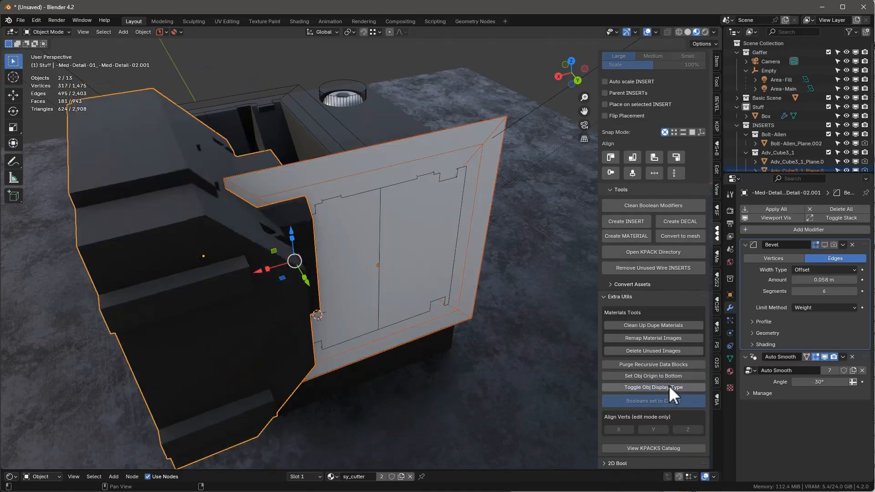
click(669, 387)
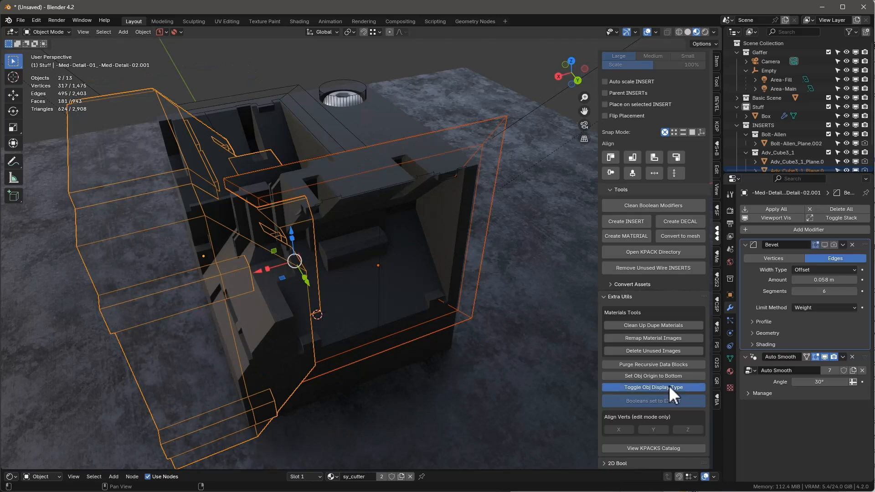
click(668, 387)
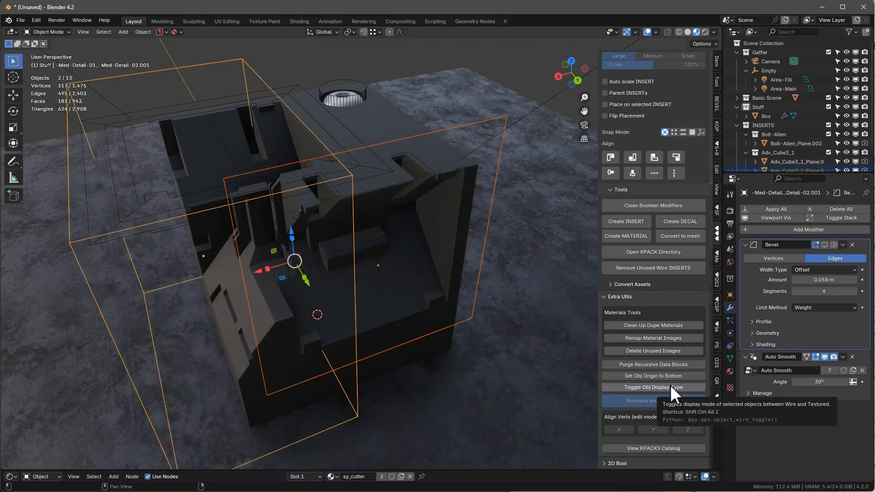
click(670, 387)
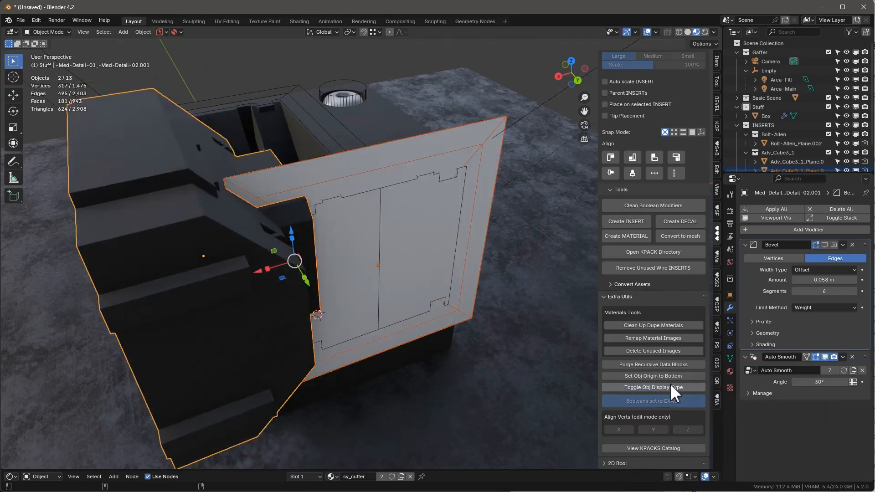
click(670, 386)
click(670, 387)
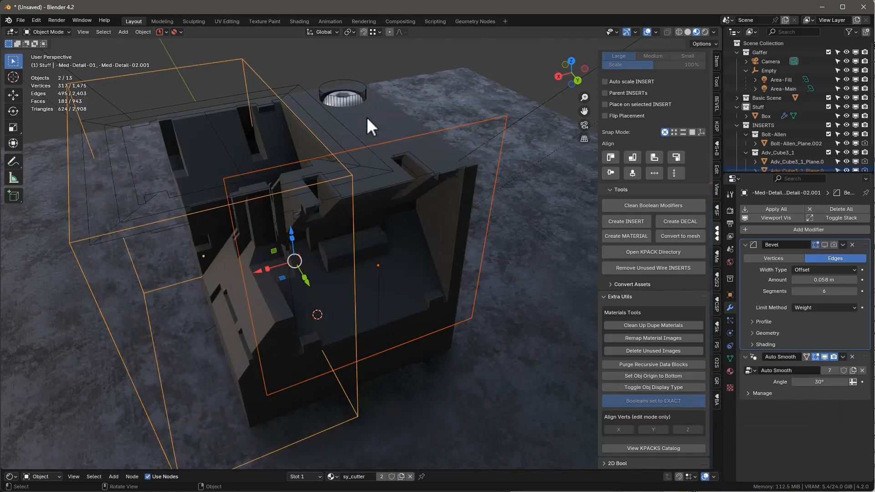
Isolate the -med-detail-01 cutter in local view and edit its vertices from the back orthographic view
key(KP_Divide)
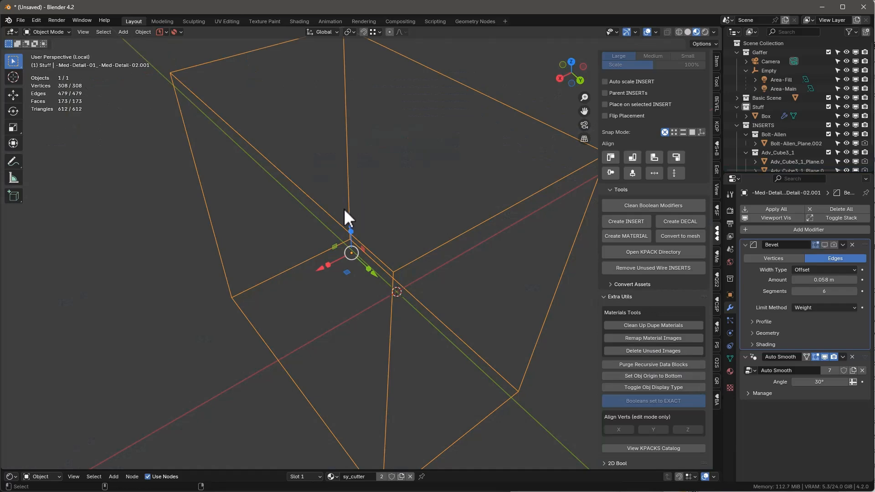
key(Tab)
alt+middle_drag(406, 233, 482, 186)
key(1)
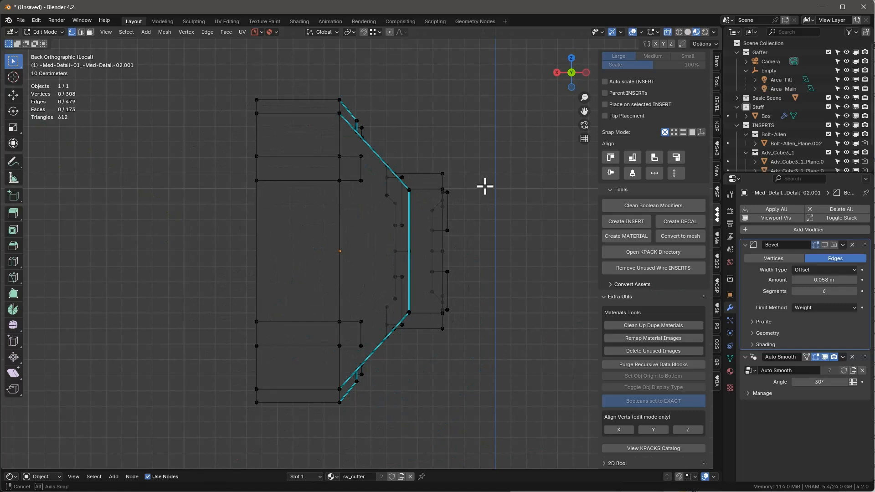
Select the top outer vertices of the cutter's upper protruding tab and move them outward along X
click(443, 173)
scroll(463, 186, up, 5)
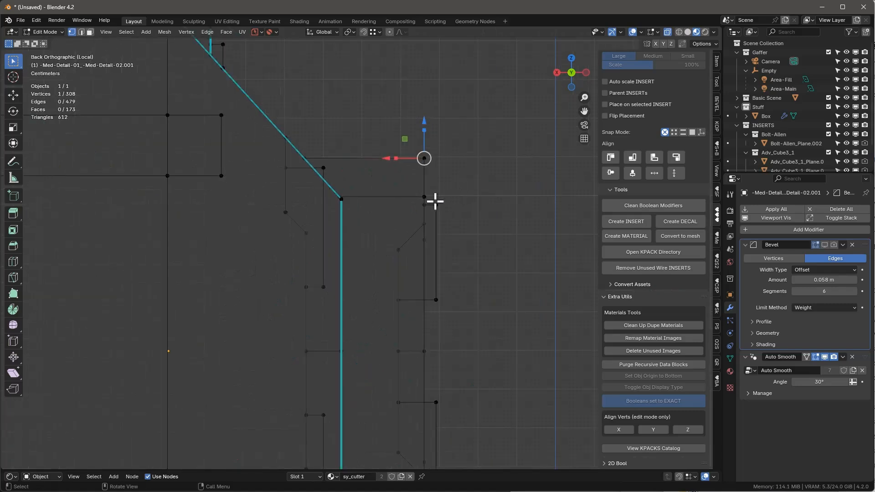
drag(431, 197, 476, 269)
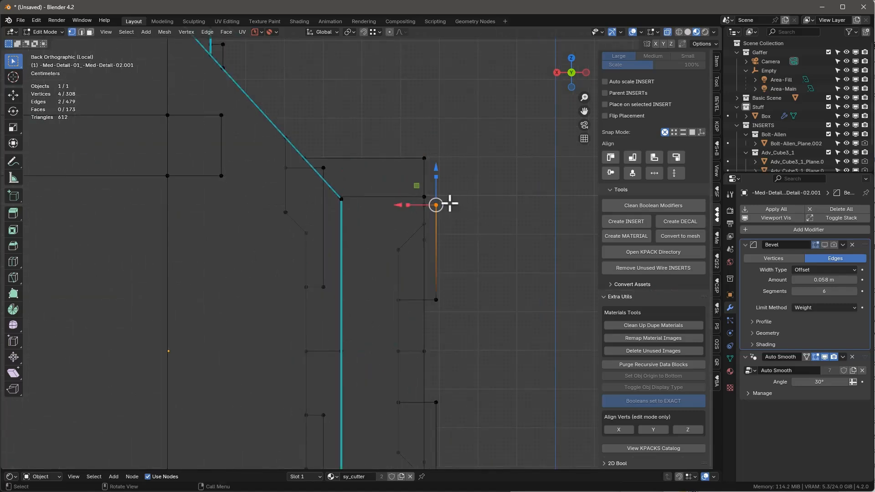
drag(403, 205, 456, 209)
click(593, 316)
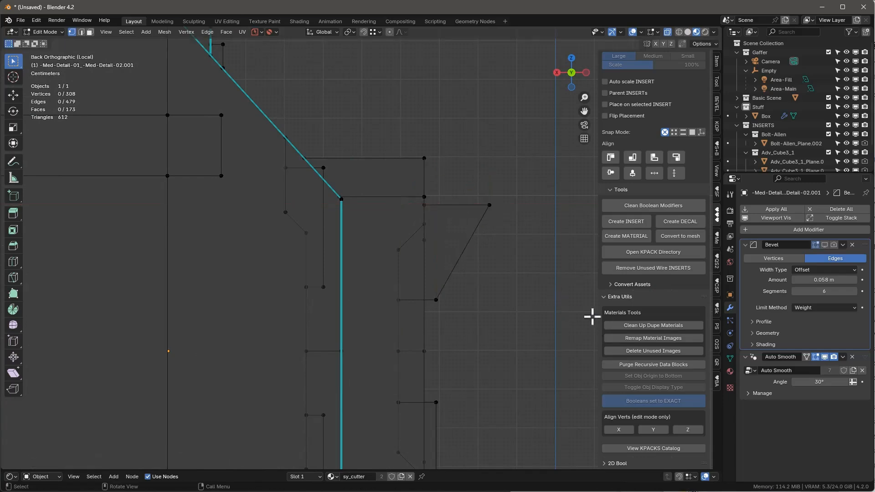
Align the upper tab's outer vertices on X and shift them along X level with the lower tab's outer edge
drag(435, 181, 506, 356)
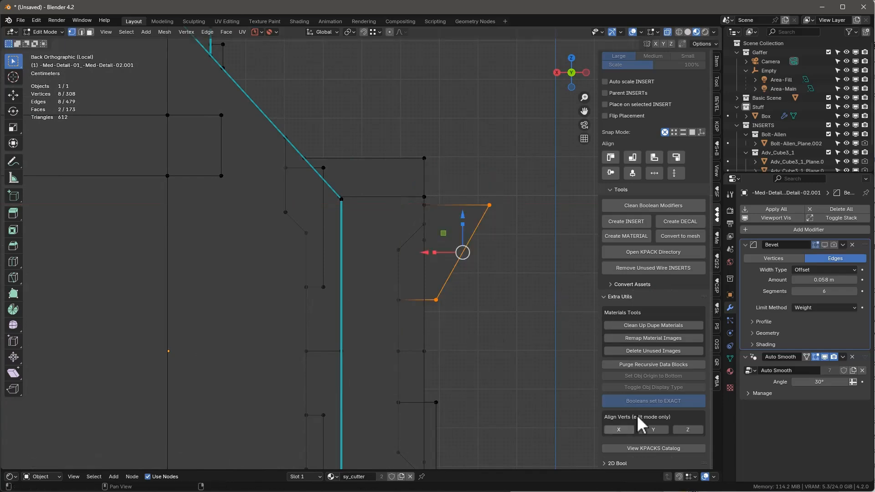
click(621, 429)
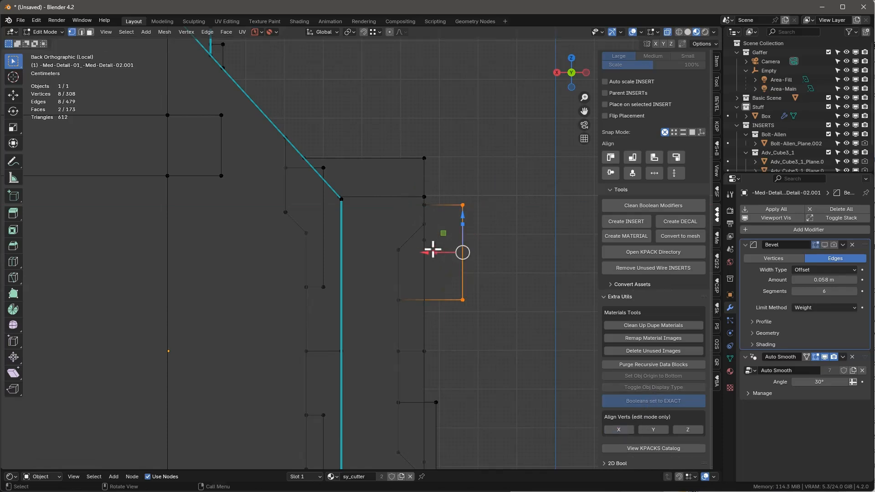
key(g)
key(x)
ctrl+click(436, 403)
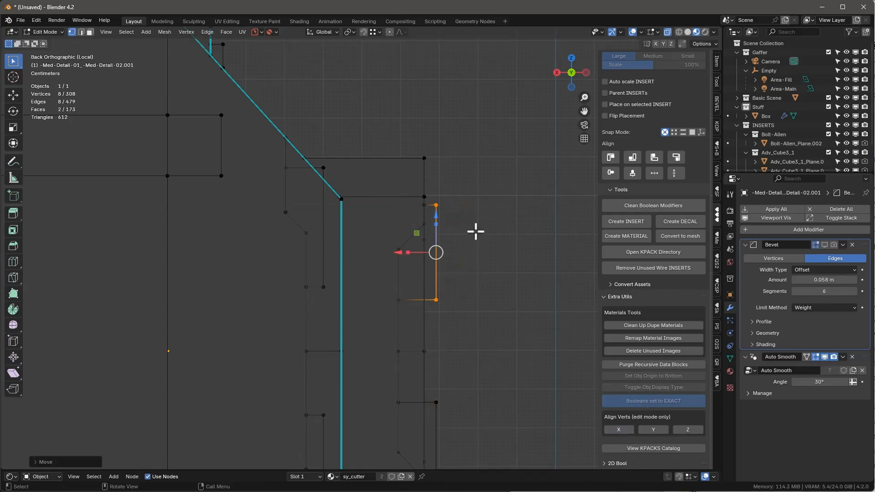
Deselect the aligned vertices and leave Edit Mode on the cutter
scroll(484, 238, down, 1)
shift+middle_drag(509, 295, 478, 221)
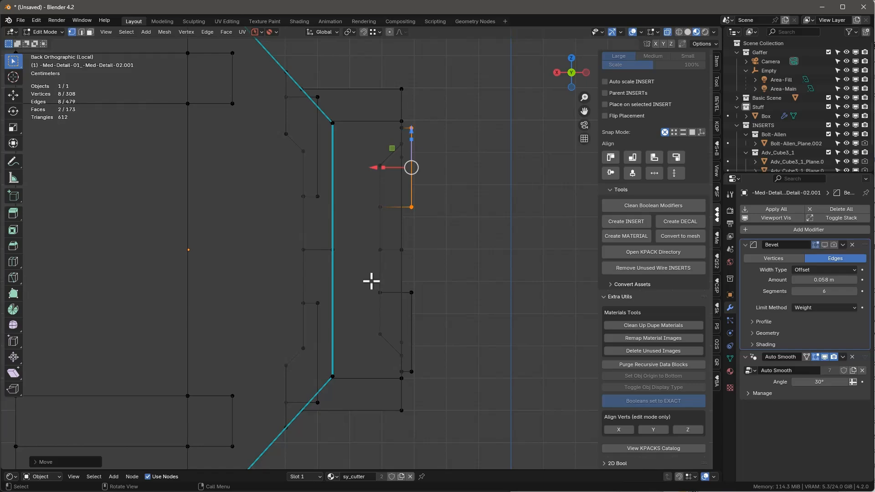
middle_drag(349, 276, 374, 287)
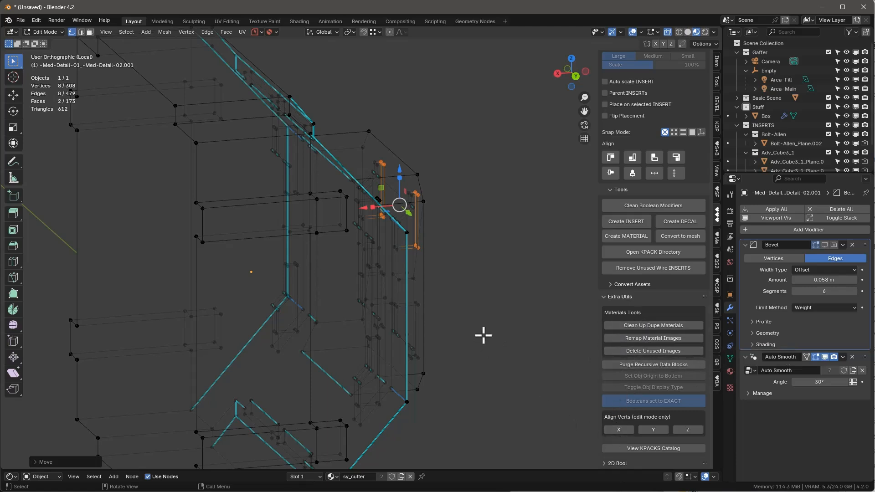
shift+middle_drag(318, 241, 334, 241)
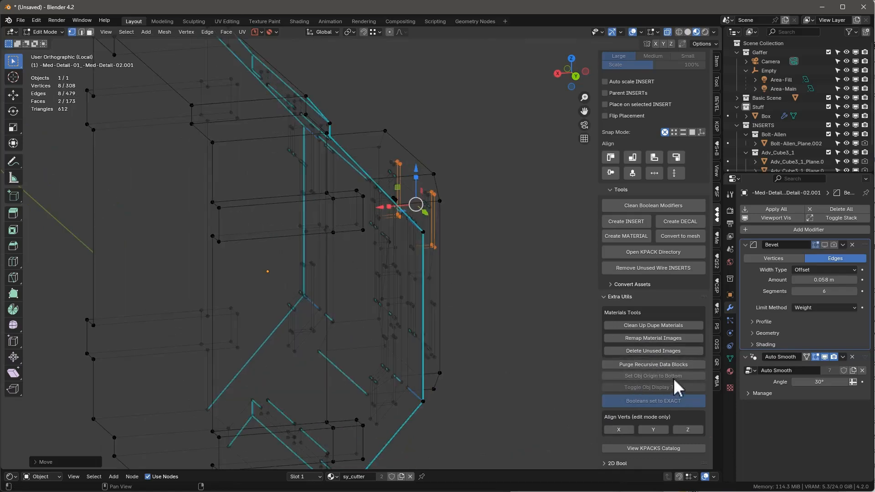
click(511, 309)
key(Tab)
scroll(417, 269, down, 5)
middle_drag(465, 300, 445, 334)
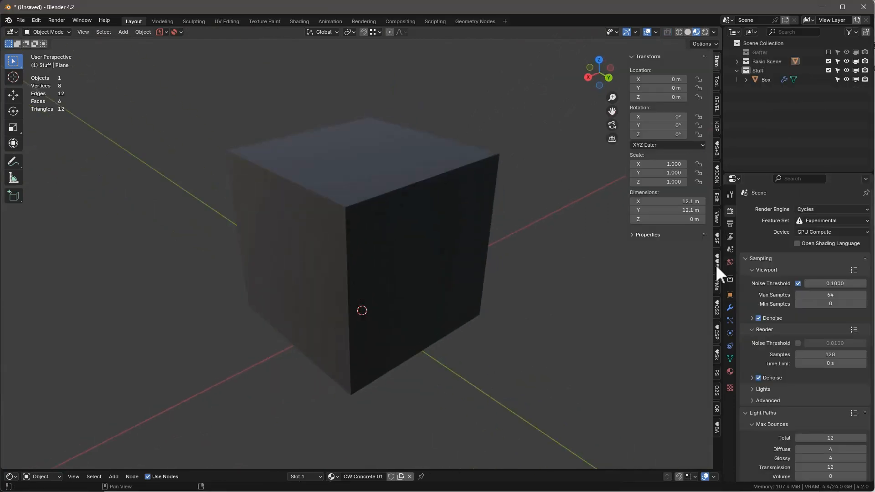
Show the KIT OPS controls and set the active KPACK to shaper
click(716, 265)
click(666, 143)
click(647, 306)
Select the box and reshape it into a taller, thinner block
click(393, 221)
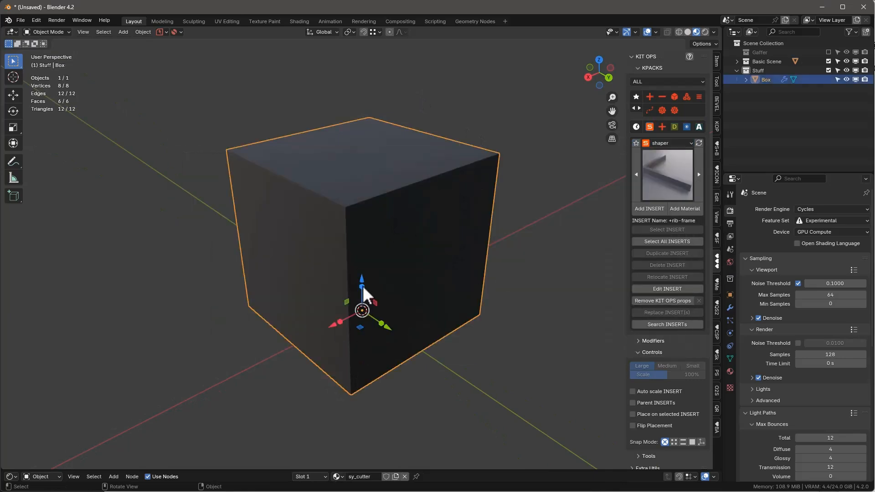
middle_drag(363, 286, 539, 183)
click(539, 182)
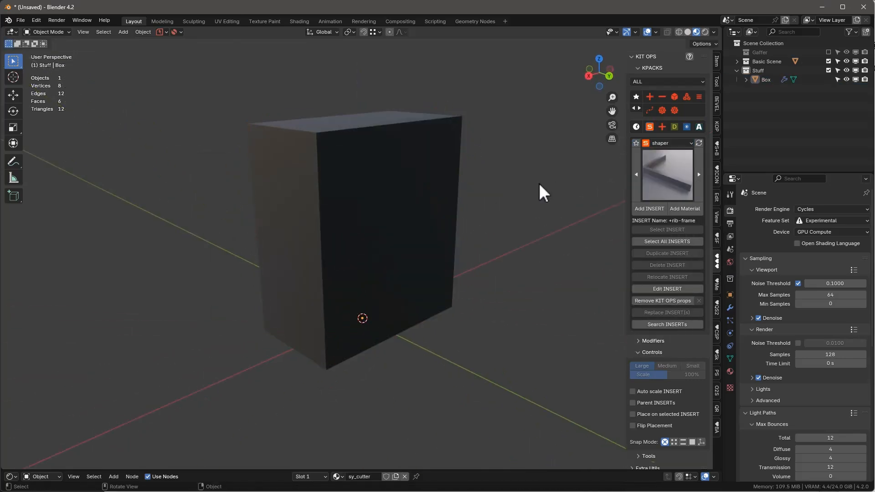
Switch the active KPACK to ERGO and place a Man_97.5-01 INSERT standing on the ground beside the box
click(692, 143)
click(694, 142)
click(668, 143)
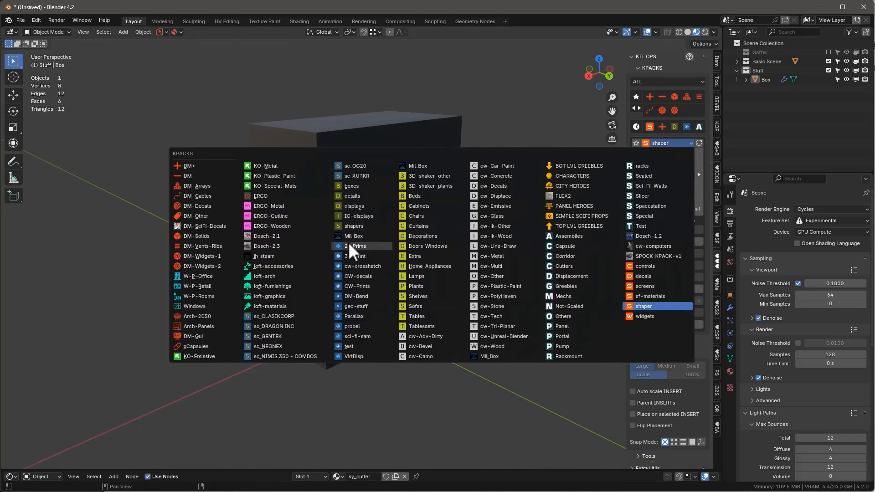
click(262, 197)
click(674, 170)
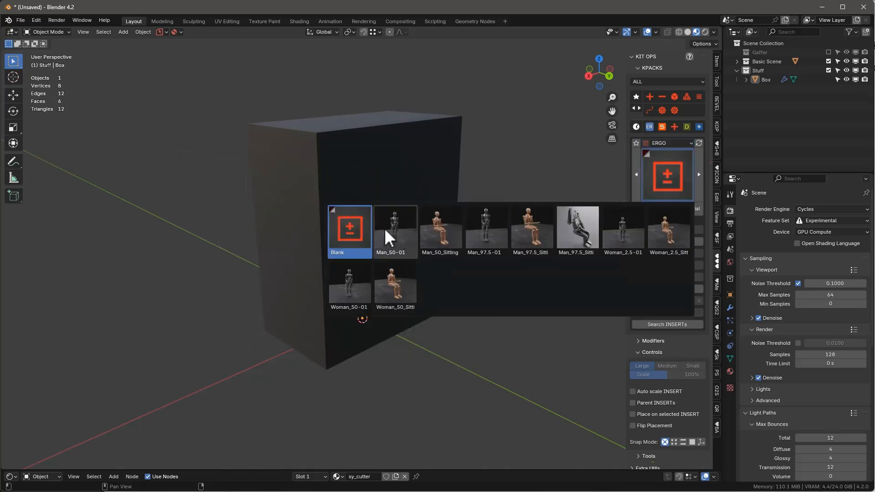
click(486, 230)
click(659, 209)
click(483, 277)
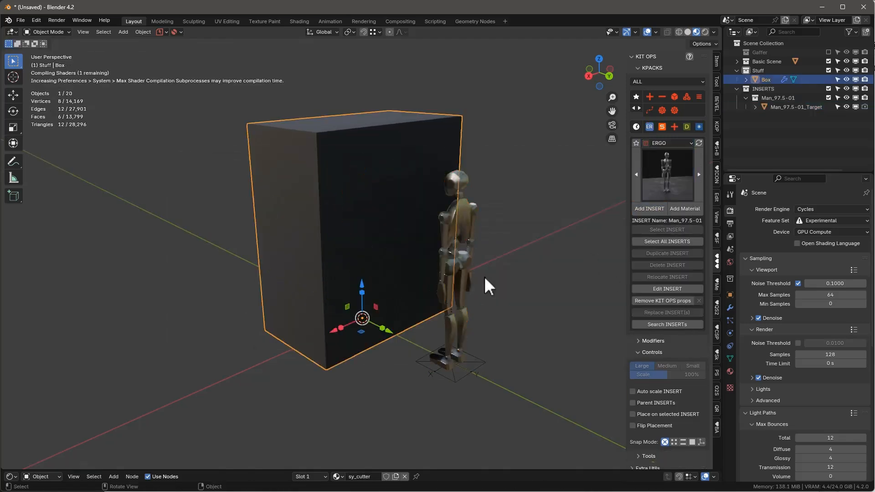
Move the Man_97.5-01 collection out of INSERTS into the Scene Collection and exclude it from the view layer
click(462, 221)
click(769, 98)
drag(768, 98, 764, 43)
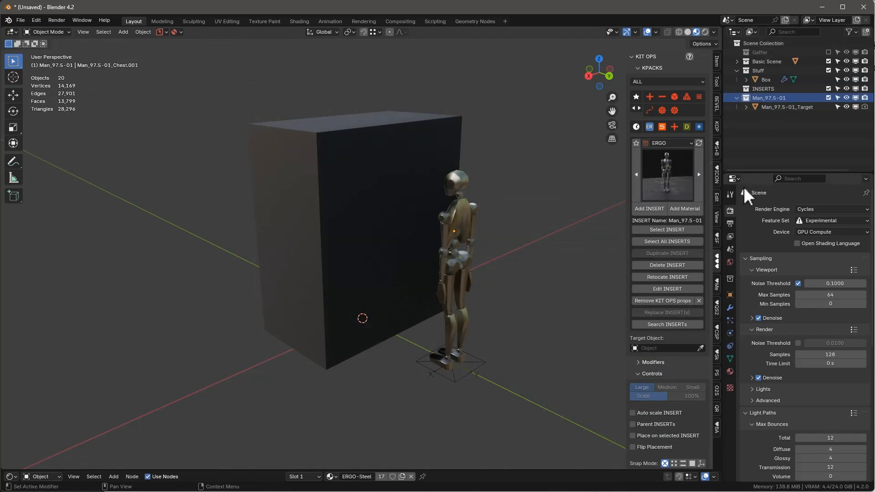
middle_drag(396, 284, 441, 283)
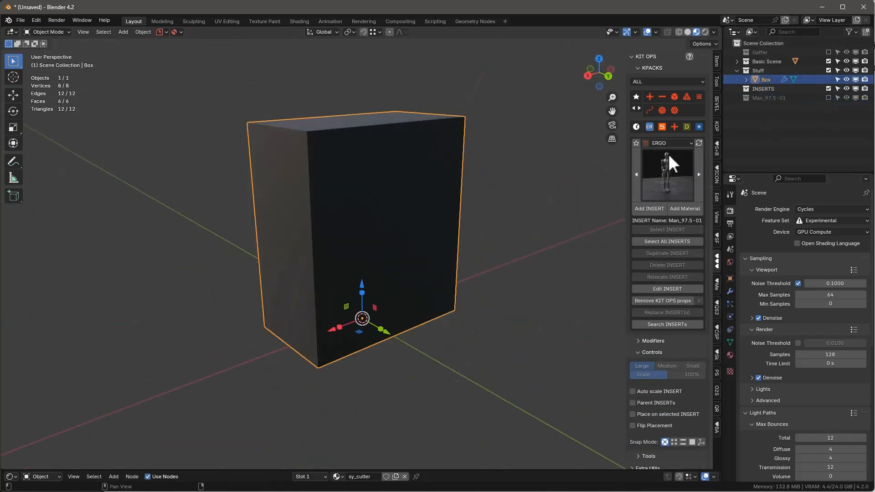
Switch the active KPACK back to shaper and choose adv_cube2_1 as the active INSERT
click(670, 143)
click(641, 321)
click(656, 184)
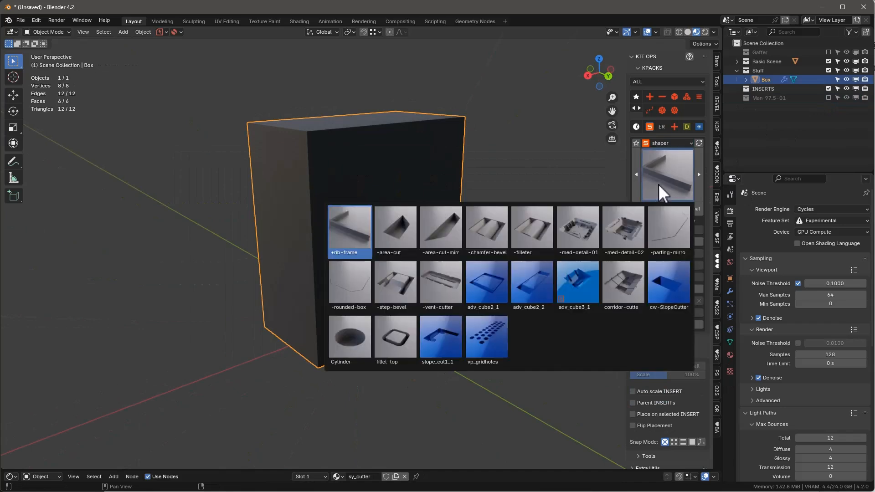
click(487, 281)
Select the box and apply its object transform
click(548, 216)
click(387, 212)
key(ctrl+a)
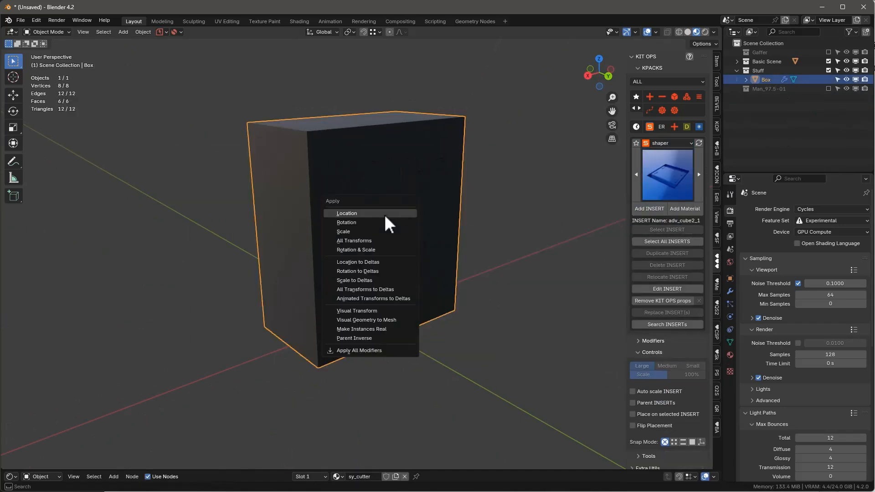
click(384, 215)
Add the adv_cube2_1 INSERT to the box's large front-right side face, snapped to the face
click(650, 208)
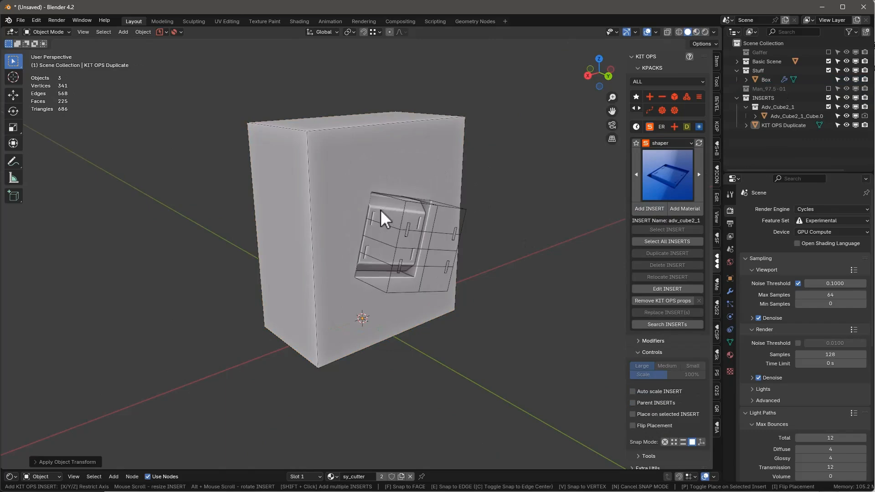
middle_drag(410, 214, 390, 204)
scroll(406, 207, up, 3)
scroll(406, 207, down, 3)
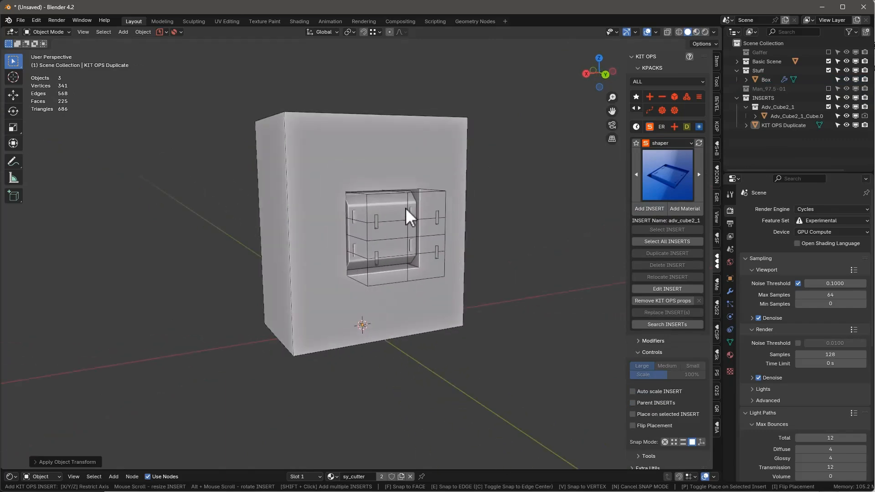
click(406, 208)
Select the adv_cube2_1 INSERT and move it along the face to near the box's front vertical edge
middle_drag(409, 176, 415, 181)
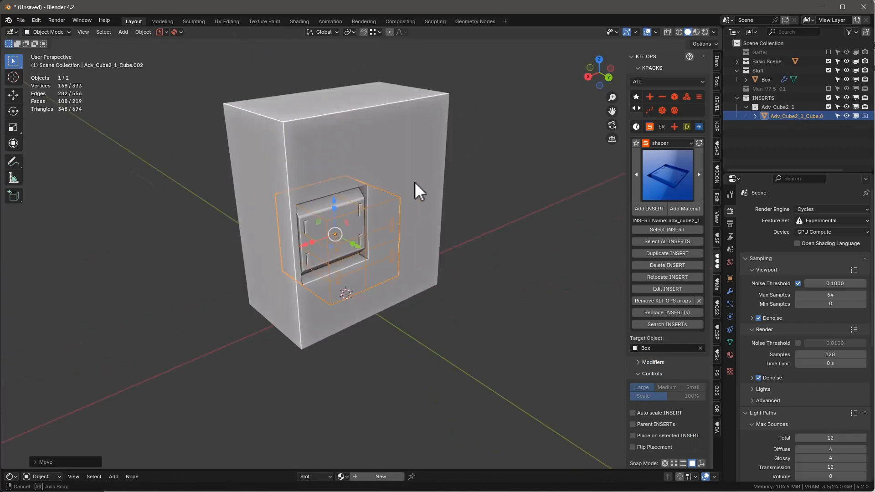
click(357, 196)
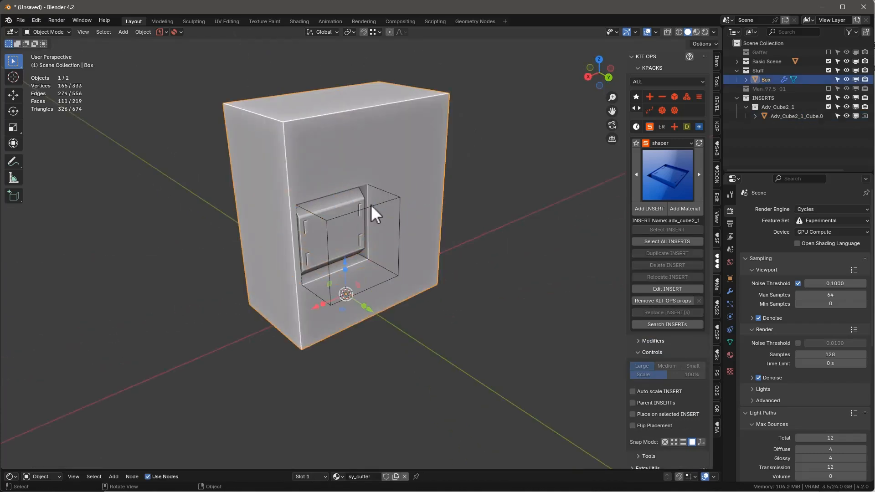
click(372, 205)
middle_drag(374, 206, 389, 231)
mouse_move(301, 239)
mouse_down()
mouse_move(288, 242)
mouse_move(302, 238)
mouse_up()
Turn on X mirroring for the adv_cube2_1 INSERT across the box
mouse_move(449, 223)
middle_down()
mouse_move(428, 212)
mouse_move(444, 214)
middle_up()
scroll(679, 306, down, 3)
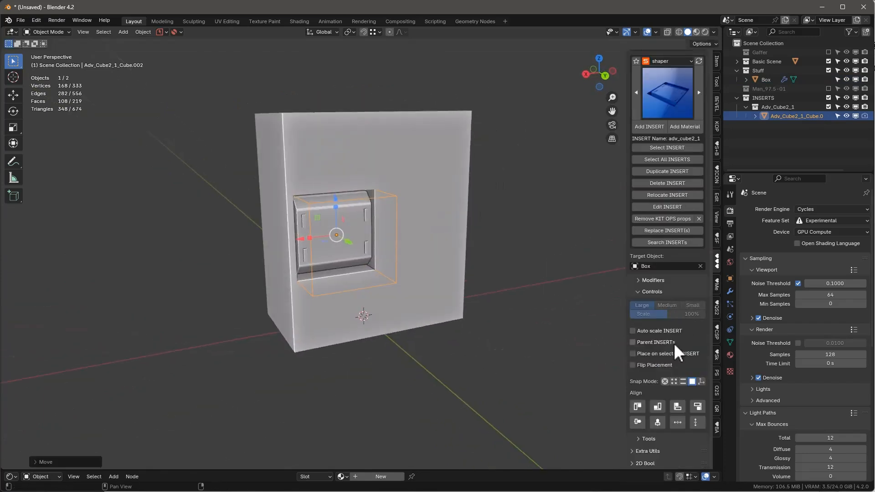
click(654, 280)
click(661, 293)
Scale the mirrored adv_cube2_1 INSERT up slightly and nudge it along the X axis
key(s)
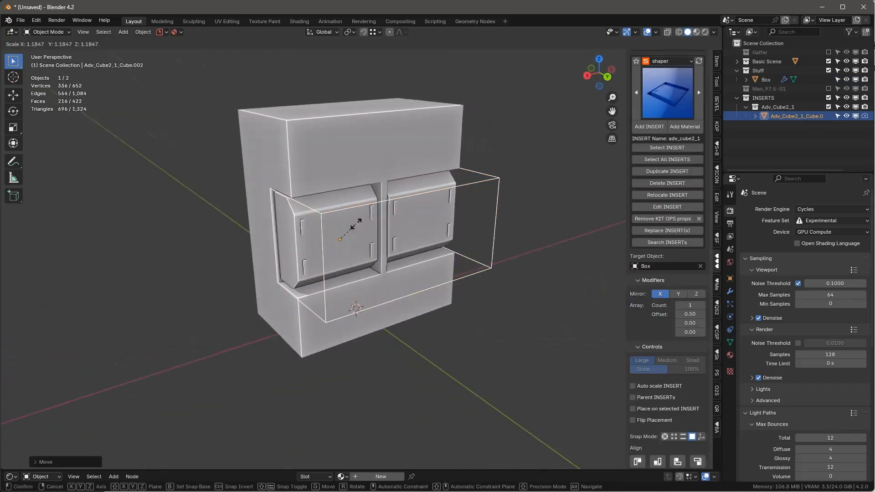
click(307, 247)
key(g)
key(x)
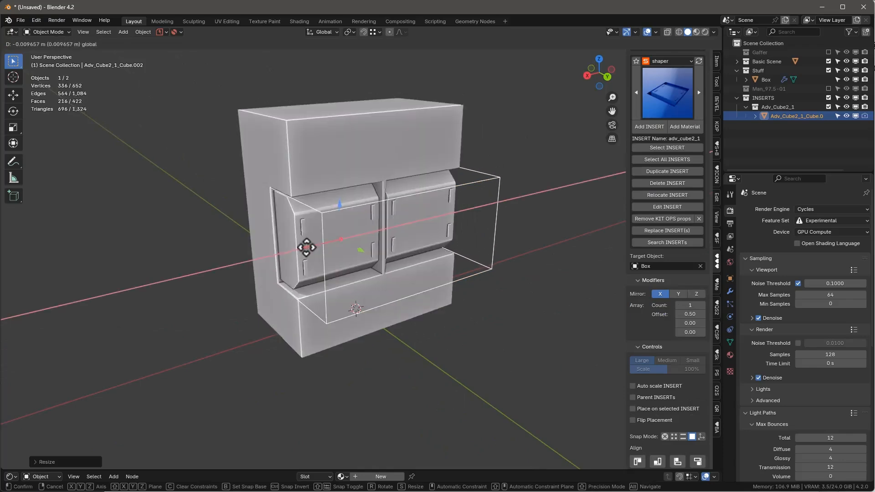
click(306, 247)
Reselect the adv_cube2_1 INSERT and enable X bisect in its mirror modifier
click(368, 252)
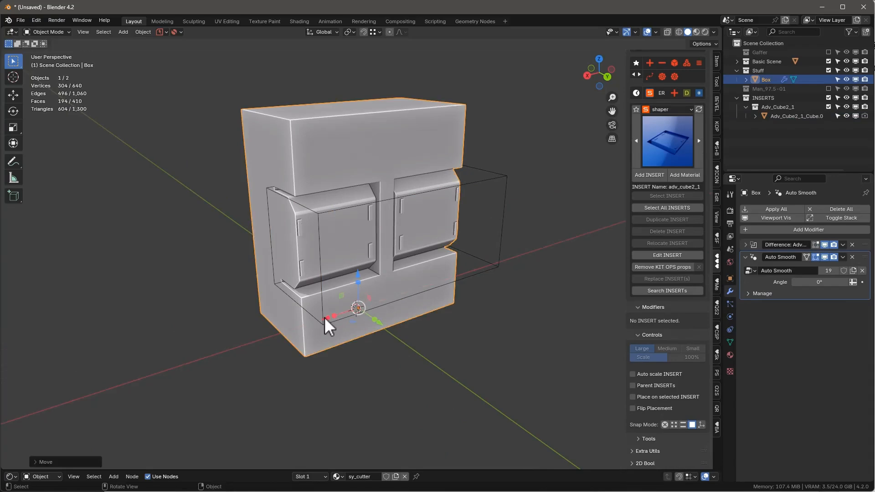
click(393, 201)
click(746, 296)
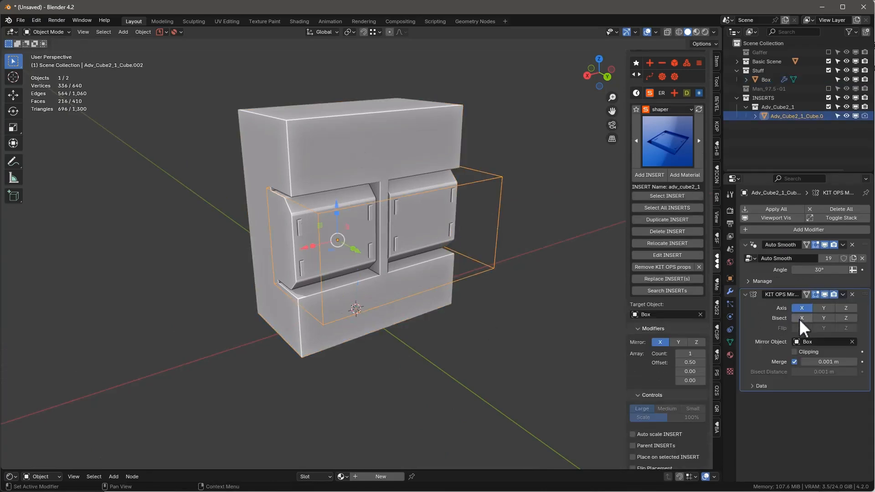
Move the adv_cube2_1 INSERT along X until its mirrored halves meet, and raise it to the upper part of the box's side
key(g)
key(x)
drag(313, 247, 311, 248)
mouse_move(392, 141)
middle_down()
mouse_move(345, 119)
mouse_move(393, 145)
middle_up()
scroll(396, 191, up, 2)
drag(308, 232, 294, 166)
Choose the -chamfer-bevel INSERT, add it to the box's top face and move it upward
middle_drag(294, 166, 426, 188)
click(679, 144)
click(487, 194)
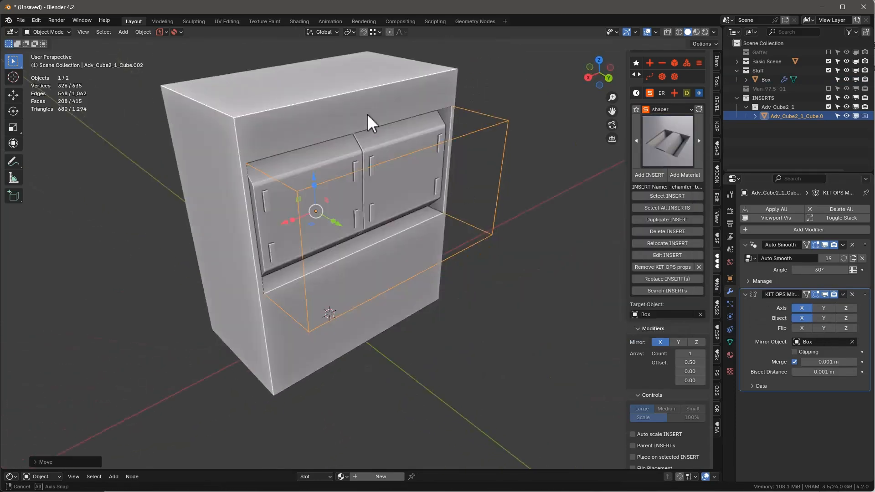
click(307, 94)
middle_drag(342, 93, 371, 199)
scroll(334, 91, down, 1)
drag(354, 146, 354, 117)
middle_drag(347, 136, 621, 190)
click(667, 219)
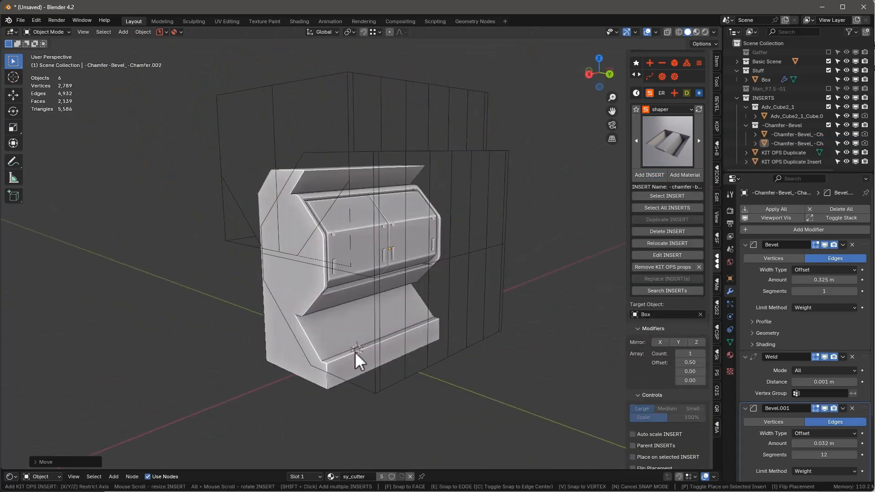
right_click(370, 383)
Add another -chamfer-bevel INSERT to the box's bottom face and adjust its position vertically
middle_drag(371, 382, 417, 334)
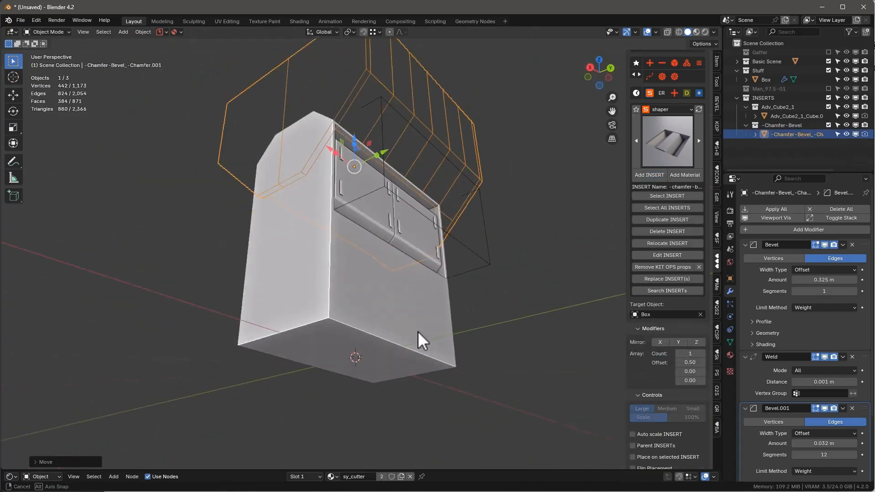
click(387, 365)
click(659, 175)
click(344, 375)
middle_drag(342, 303, 354, 318)
drag(355, 327, 354, 309)
middle_drag(477, 237, 486, 260)
scroll(456, 271, up, 2)
Choose the fillet-top INSERT, enlarge it and place it on the box's top face
click(669, 146)
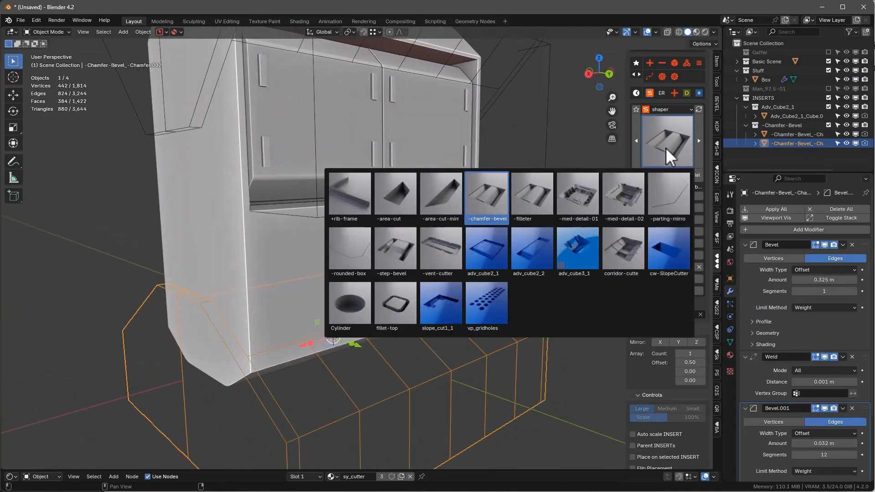
click(353, 263)
click(670, 138)
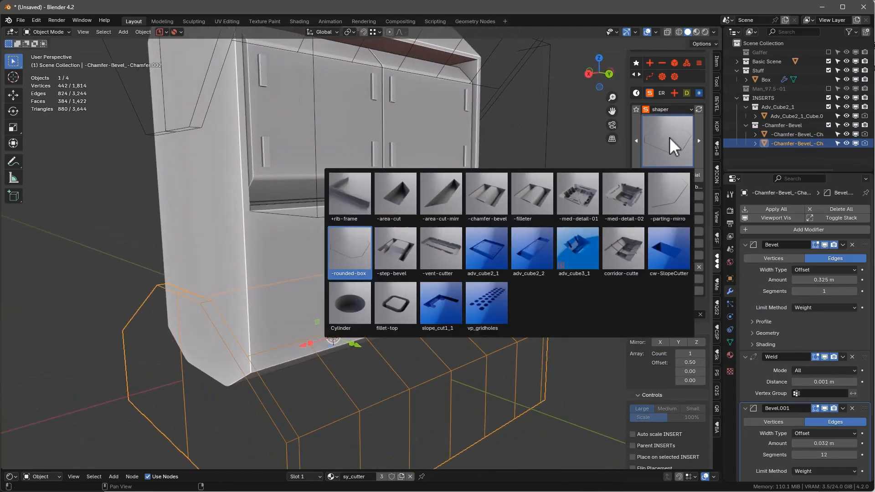
click(413, 312)
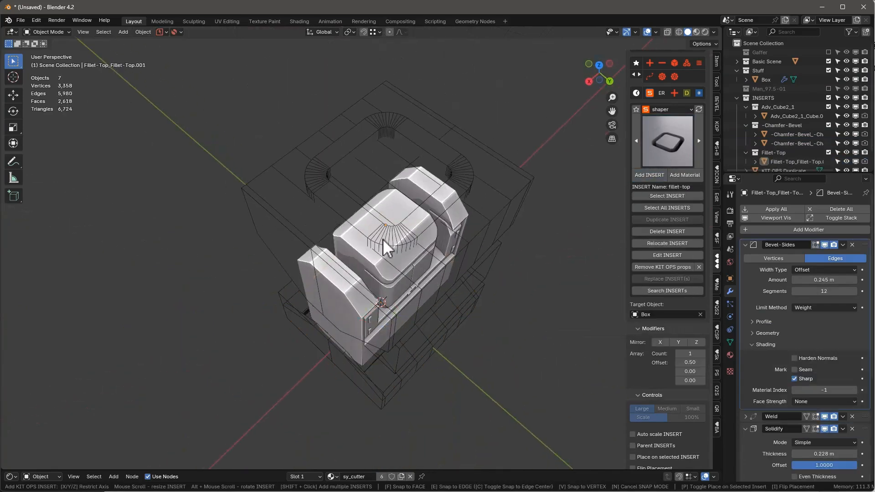
scroll(383, 238, up, 4)
click(383, 239)
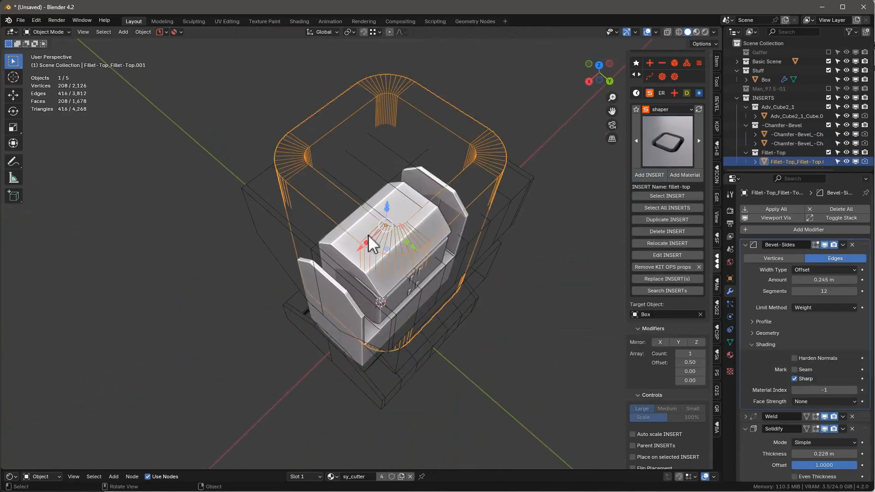
Resize the fillet-top INSERT so that it rounds the vertical corners of the box's upper part
alt+middle_drag(368, 234, 375, 258)
scroll(385, 231, up, 4)
drag(396, 239, 410, 238)
drag(367, 212, 367, 219)
middle_drag(367, 219, 275, 165)
scroll(275, 165, down, 3)
scroll(274, 165, up, 3)
middle_drag(250, 228, 332, 267)
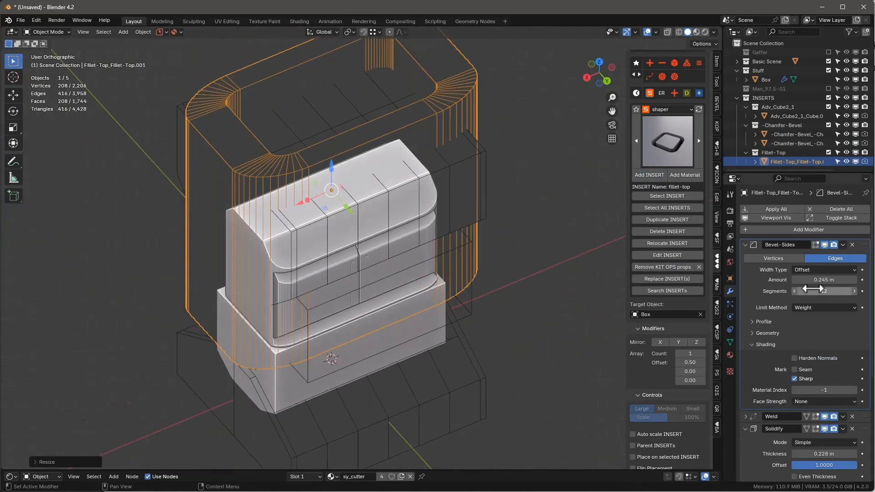
Set the Bevel-Sides modifier of the fillet-top INSERT to 16 segments
click(793, 292)
text(16)
key(Return)
Choose the slope_cut1_1 INSERT and add it at the bottom of the box's narrow end face
alt+middle_drag(451, 205, 359, 171)
click(676, 139)
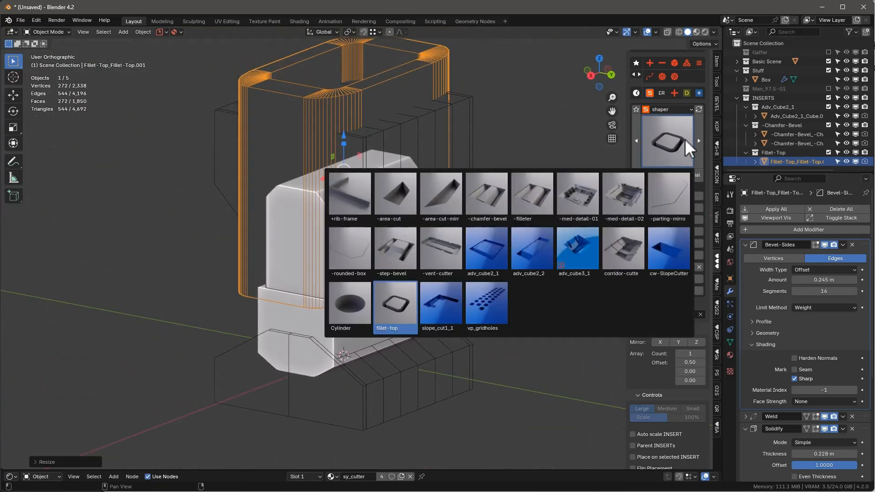
click(458, 298)
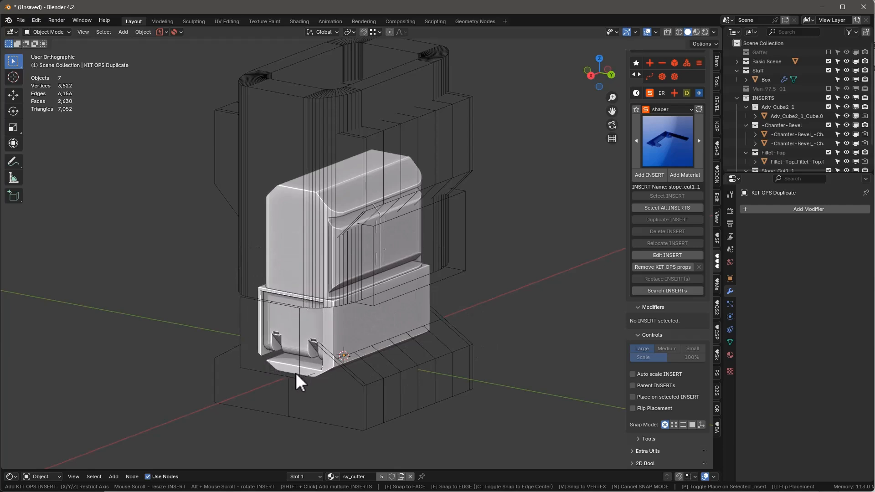
click(298, 373)
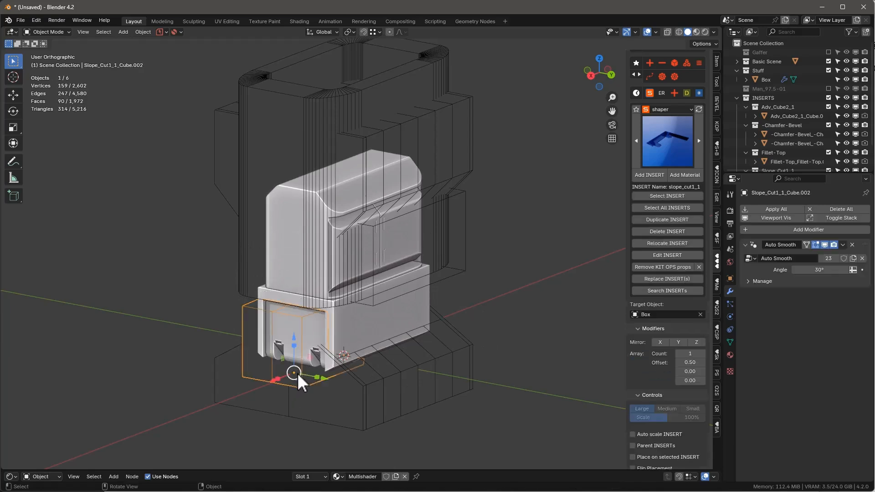
click(717, 60)
middle_drag(611, 381, 470, 319)
click(717, 261)
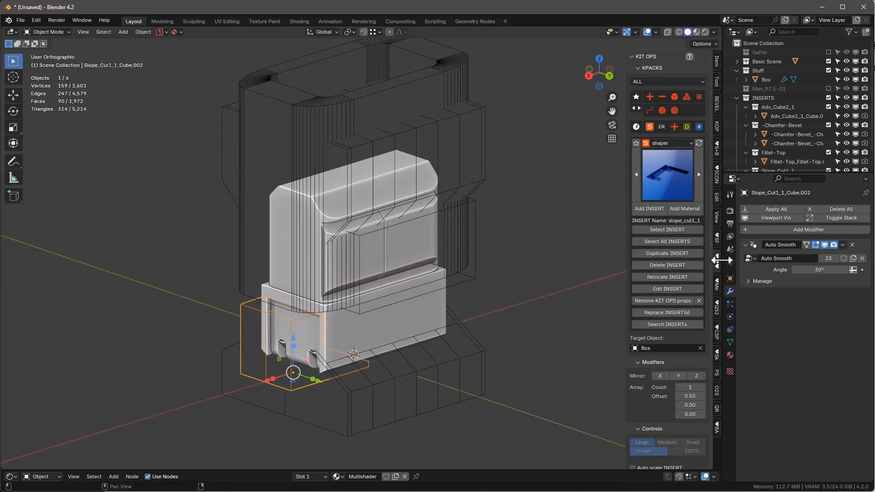
Make -med-detail-01 the active INSERT and select the box as the target
middle_drag(522, 322, 553, 174)
click(667, 175)
click(604, 236)
middle_drag(428, 255, 372, 255)
click(387, 237)
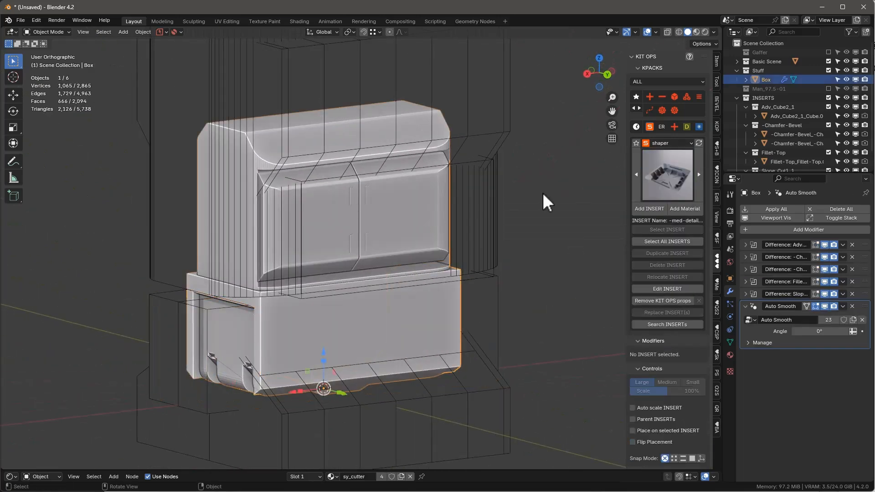
Add the -med-detail-01 INSERT, scaled down and with snapping turned off, to the box's lower long side face
click(649, 209)
scroll(398, 222, down, 4)
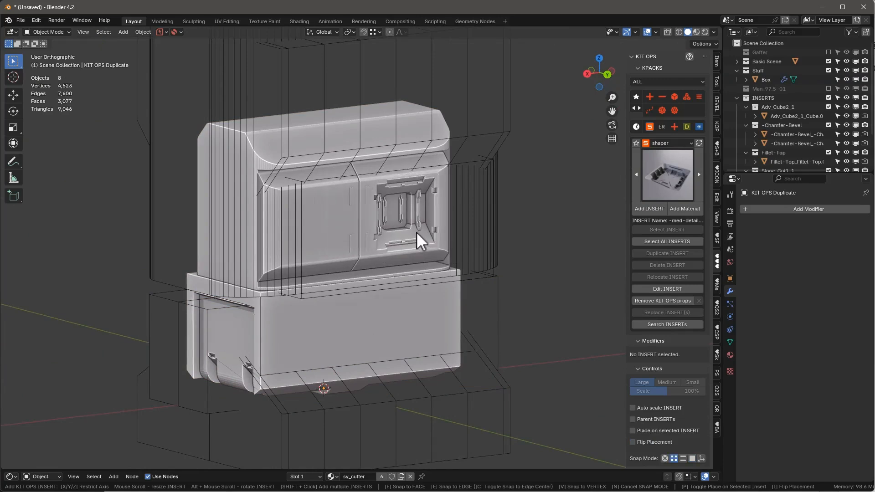
key(v)
key(n)
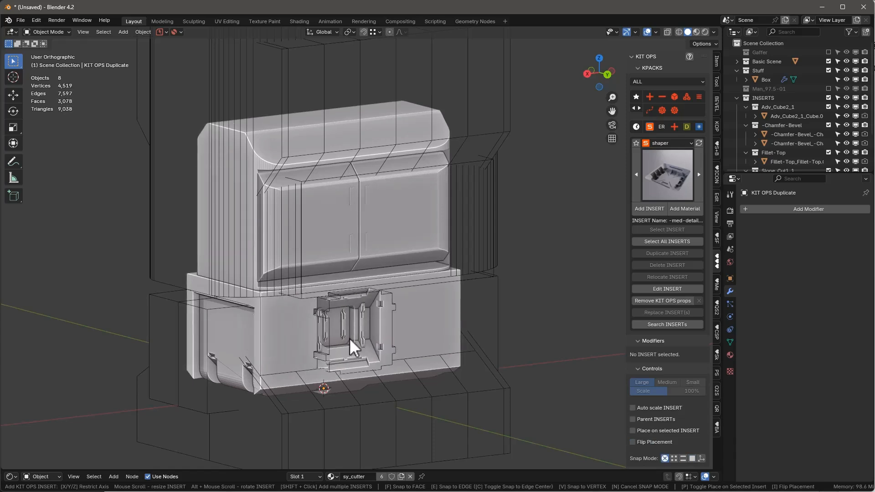
click(324, 341)
Stretch the -med-detail-01 INSERT along Z to fit the height of the lower side face
scroll(328, 338, up, 1)
key(s)
key(z)
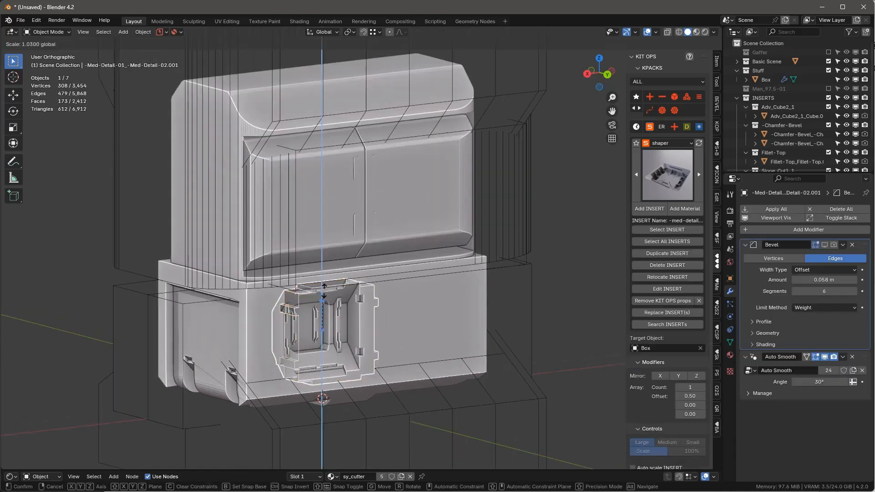
click(299, 329)
Mirror the -med-detail-01 INSERT on X with X bisect enabled, and mirror it on Y as well
middle_drag(298, 333, 338, 306)
click(660, 375)
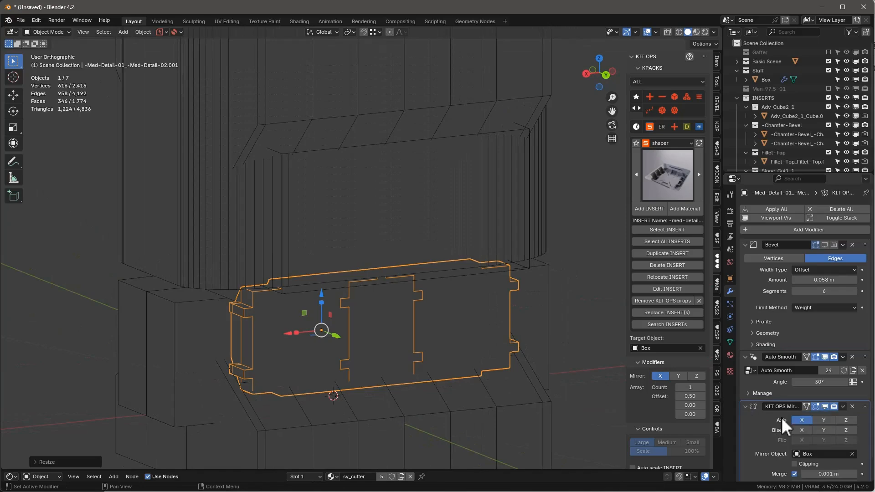
middle_drag(565, 319, 378, 342)
click(678, 375)
Make adv_cube3_1 the active INSERT and select the box at its narrow upper end
middle_drag(520, 329, 645, 299)
click(674, 171)
click(578, 287)
middle_drag(292, 187, 383, 192)
click(502, 182)
Add the adv_cube3_1 INSERT to the upper end face, resized and rotated a quarter turn, and move it upward
key(alt+shift+k)
scroll(494, 214, down, 5)
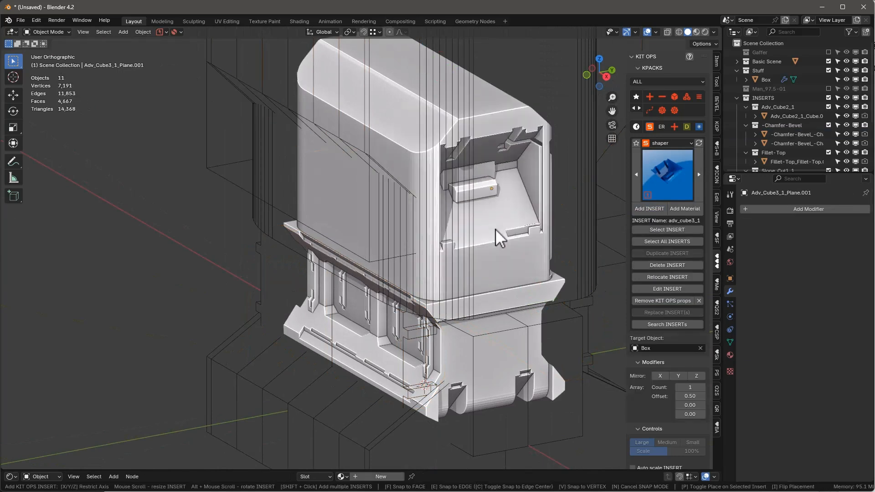
scroll(491, 259, up, 5)
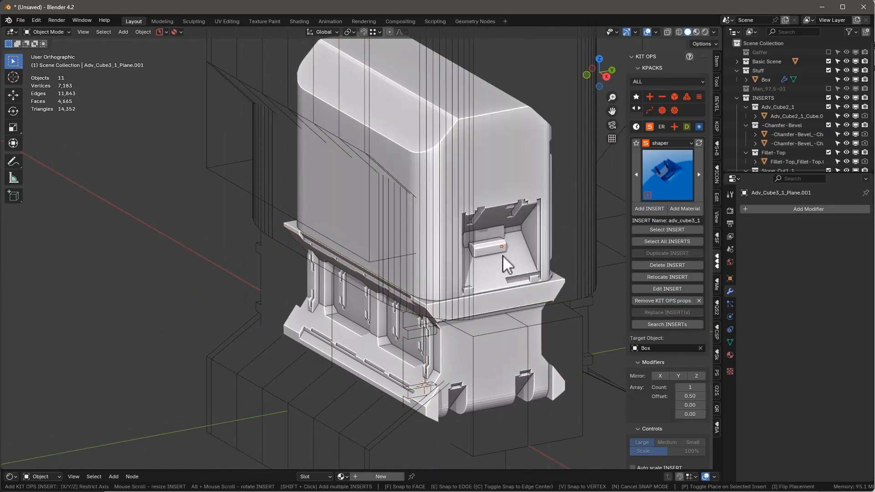
alt+scroll(502, 253, up, 6)
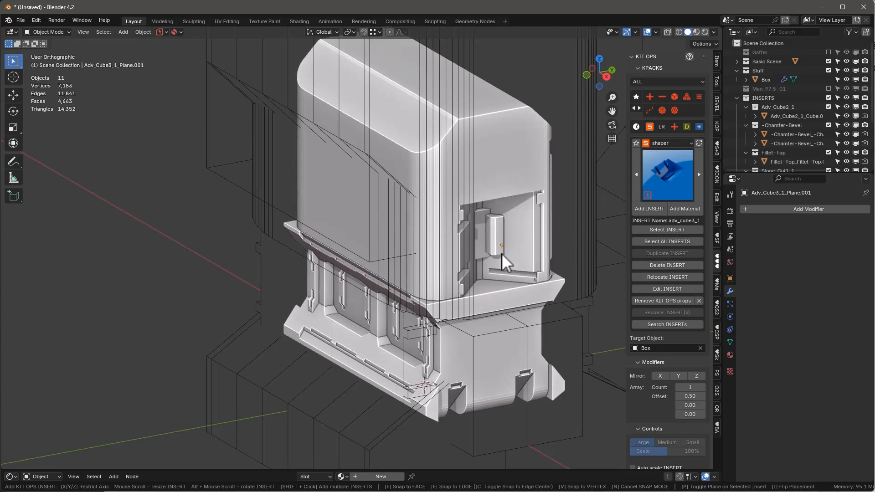
click(499, 251)
middle_drag(499, 252, 448, 162)
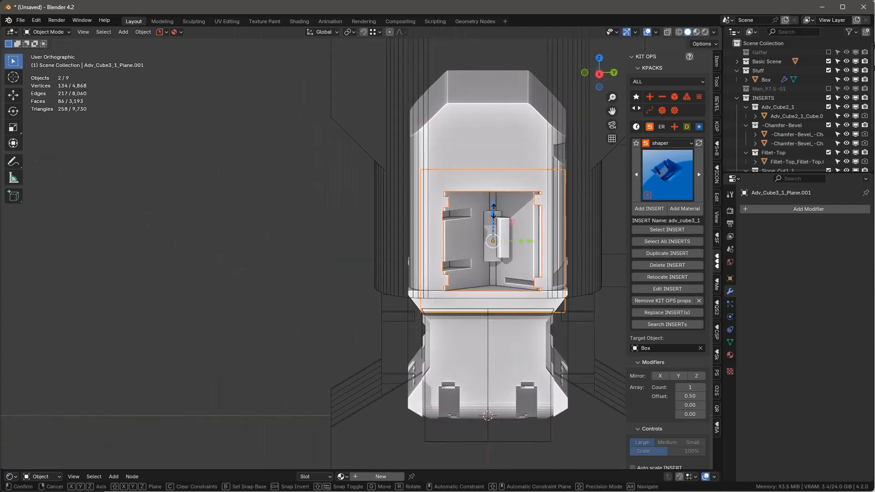
drag(494, 211, 497, 192)
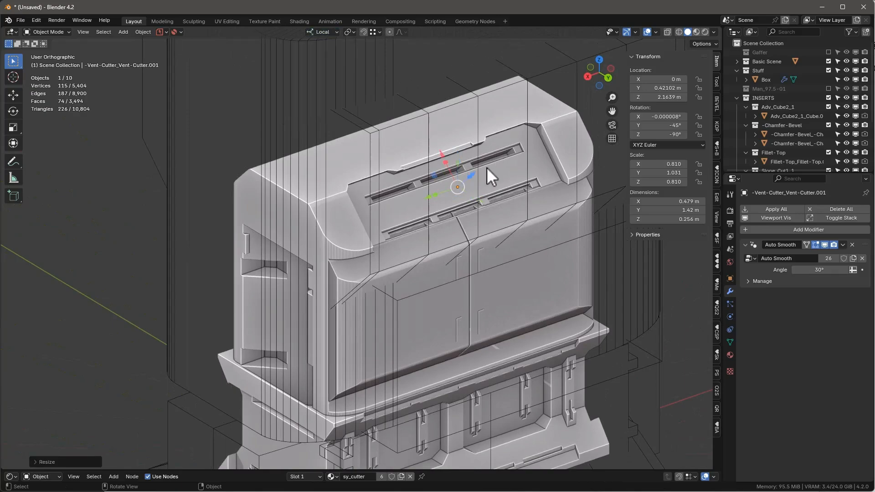
Move the -vent-cutter INSERT up along the sloped top face on its local X axis
drag(453, 176, 440, 137)
middle_drag(440, 137, 325, 280)
click(387, 365)
drag(387, 365, 385, 334)
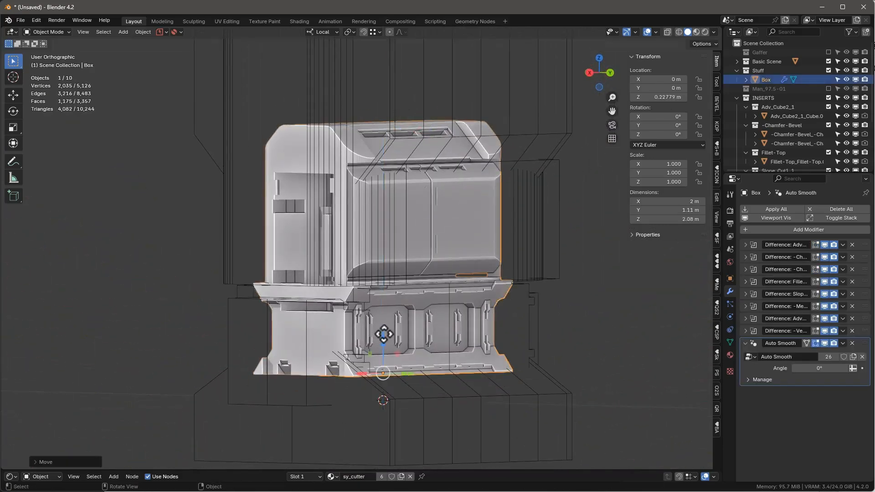
key(ctrl+z)
Raise the slope_cut1_1 INSERT on the box's lower end and reselect the box
click(304, 356)
drag(304, 354, 304, 345)
click(363, 296)
middle_drag(363, 297, 531, 286)
click(719, 264)
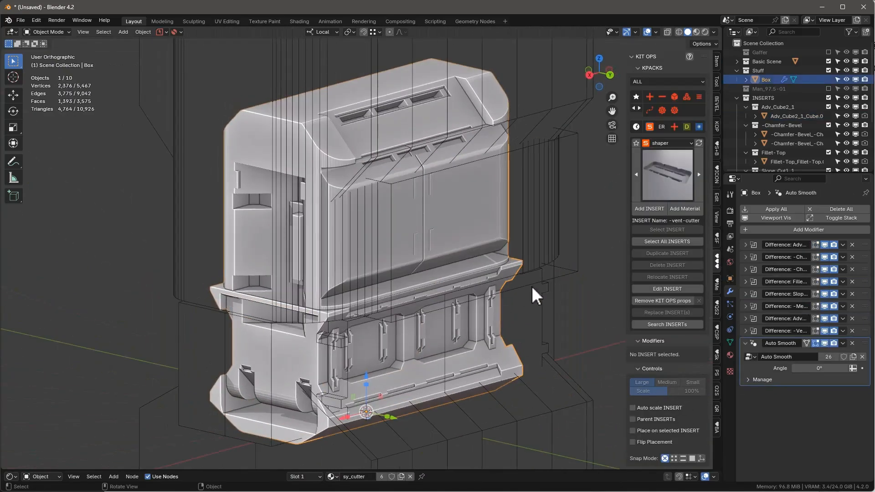
Select the -med-detail-01 INSERT on the lower side and turn off its Y mirroring
click(540, 289)
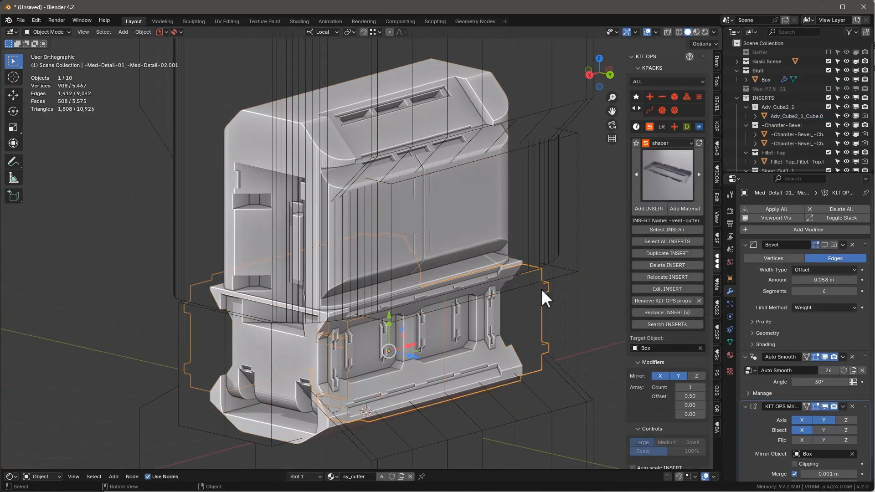
click(678, 377)
middle_drag(628, 377, 437, 228)
Switch the active INSERT from -vent-cutter to -med-detail-01
click(675, 176)
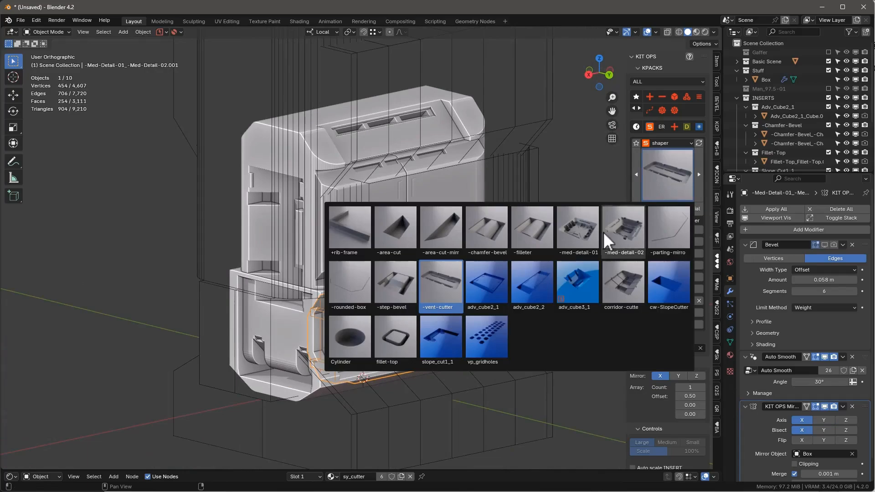
click(603, 232)
middle_drag(603, 232, 549, 224)
scroll(461, 222, down, 2)
middle_drag(460, 223, 472, 188)
scroll(472, 188, up, 3)
scroll(472, 188, down, 2)
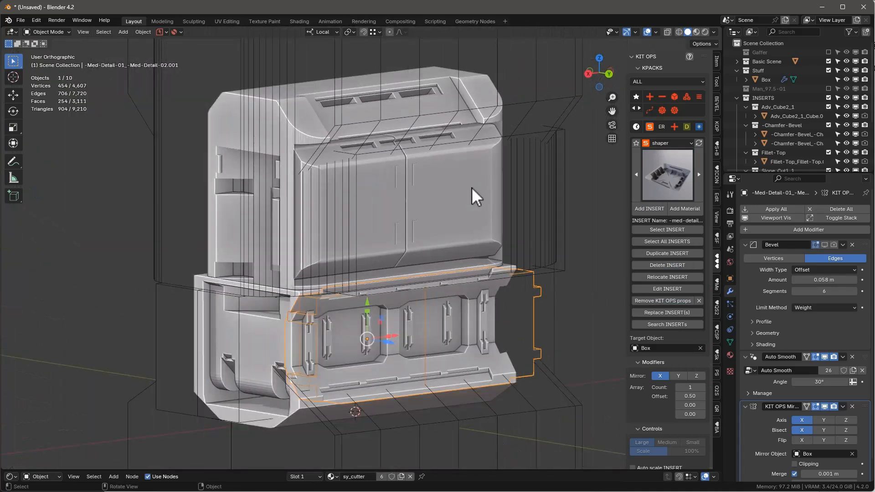
Save the scene with PowerSave under its automatic date-based file name
click(160, 33)
Expand the KIT OPS Tools options and select the box
scroll(679, 255, down, 6)
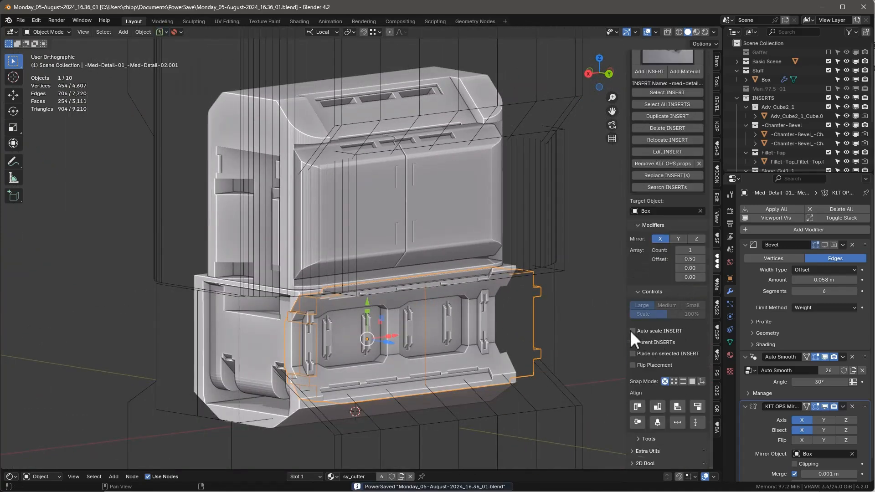
click(646, 438)
scroll(661, 411, down, 3)
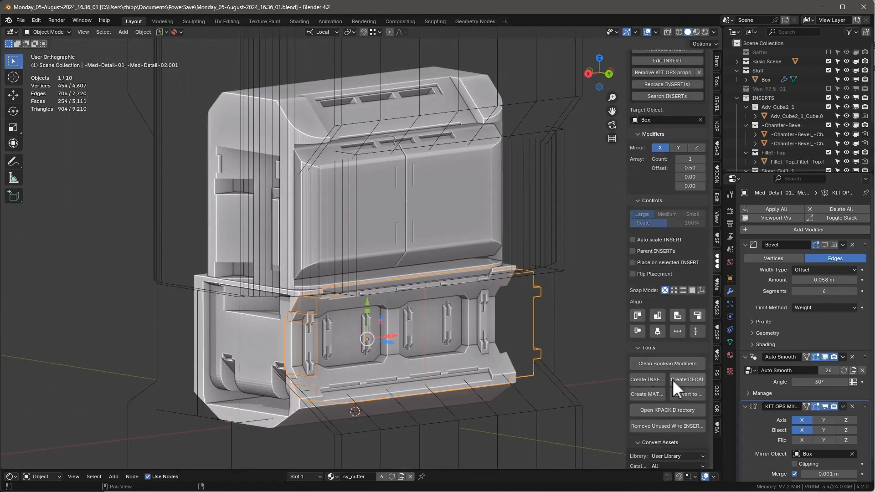
click(472, 187)
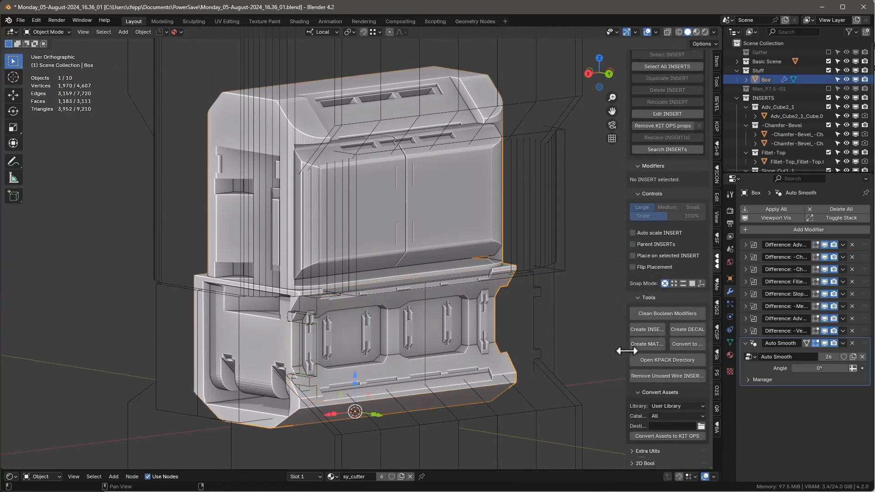
Apply the box's modifiers and remove the unused wire INSERTs, restoring Shade Auto Smooth on the box
click(666, 375)
middle_drag(404, 176, 479, 171)
key(Tab)
key(Tab)
right_click(461, 172)
click(462, 178)
Place the second Floater_Glass INSERT from the screens KPACK on the box's upper panel
scroll(689, 219, up, 6)
click(669, 164)
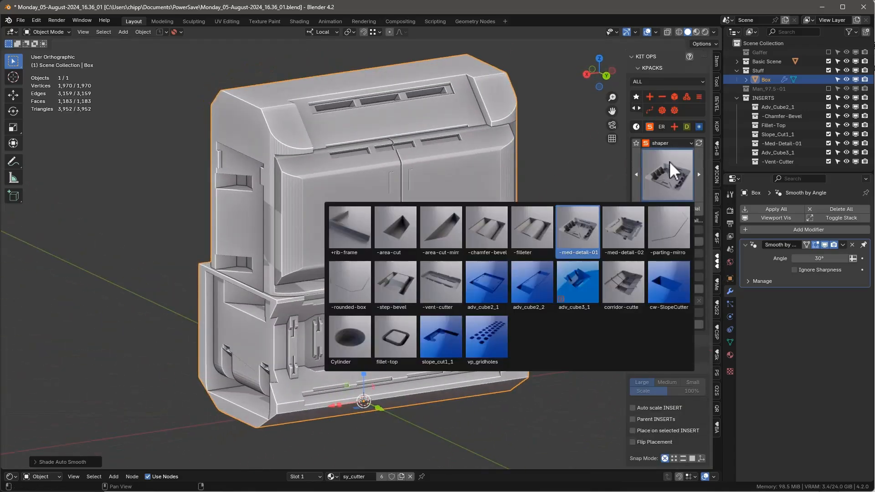
click(667, 142)
click(660, 289)
click(669, 169)
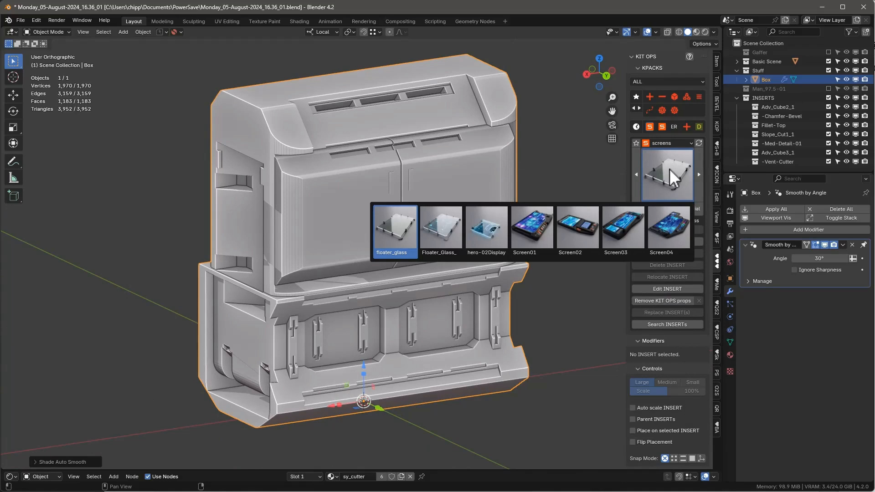
click(443, 233)
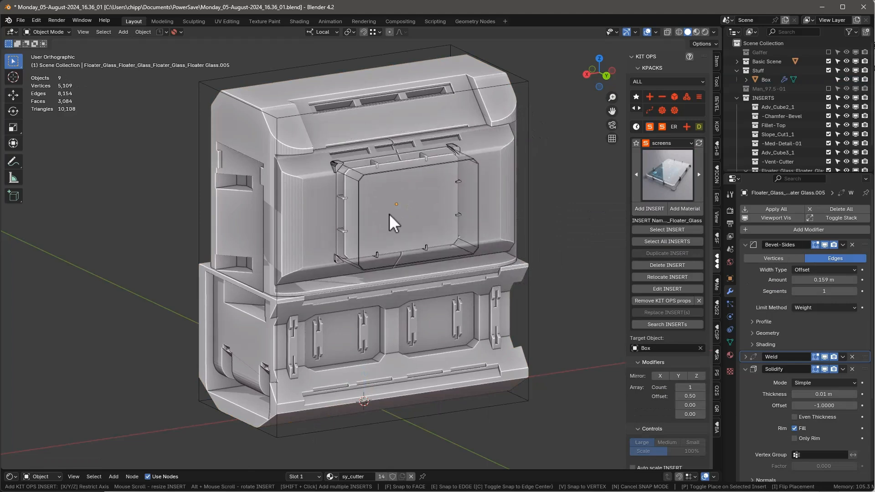
click(400, 215)
Set the floater glass screen's X location to 0 m and switch the viewport to Material Preview shading
click(717, 59)
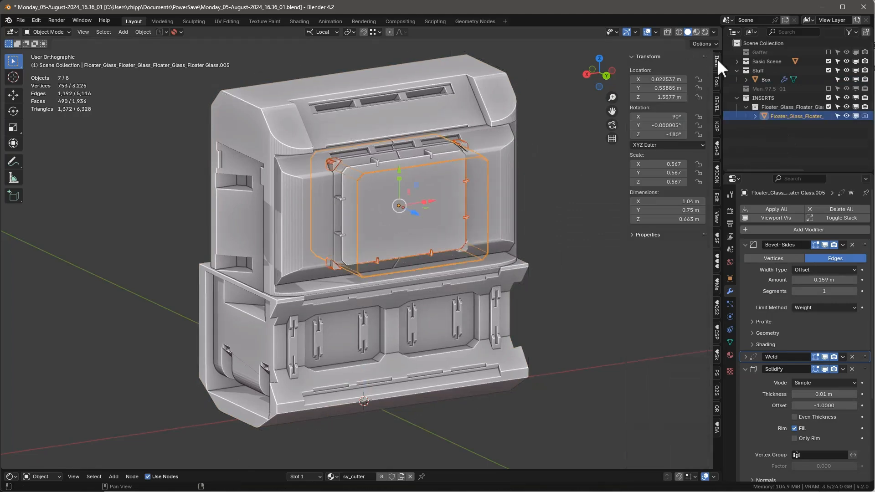
text(0)
key(Return)
key(z)
click(526, 276)
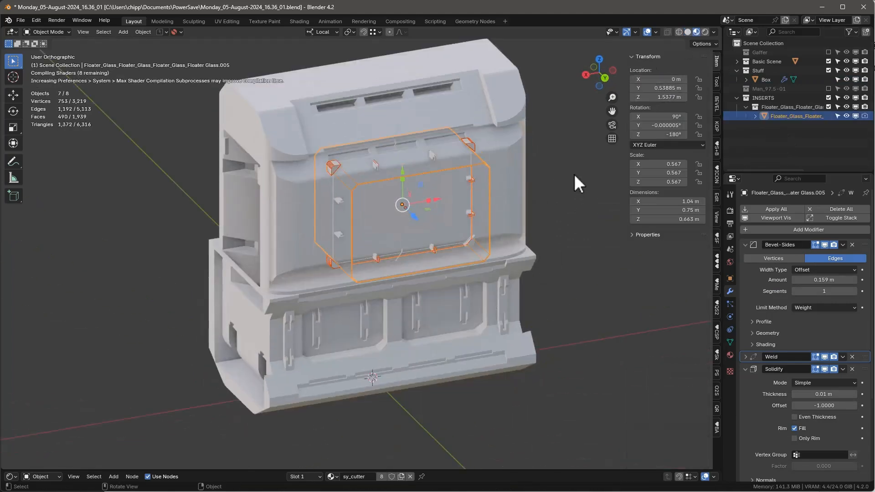
Select the box and apply the cw-simple-edgewear material from the sf-materials KPACK to it
click(573, 174)
scroll(573, 174, up, 2)
mouse_move(573, 174)
middle_down()
mouse_move(522, 175)
mouse_move(589, 164)
mouse_move(604, 178)
mouse_move(548, 171)
mouse_move(499, 188)
mouse_move(547, 174)
middle_up()
scroll(547, 175, up, 2)
click(515, 181)
click(718, 134)
click(669, 143)
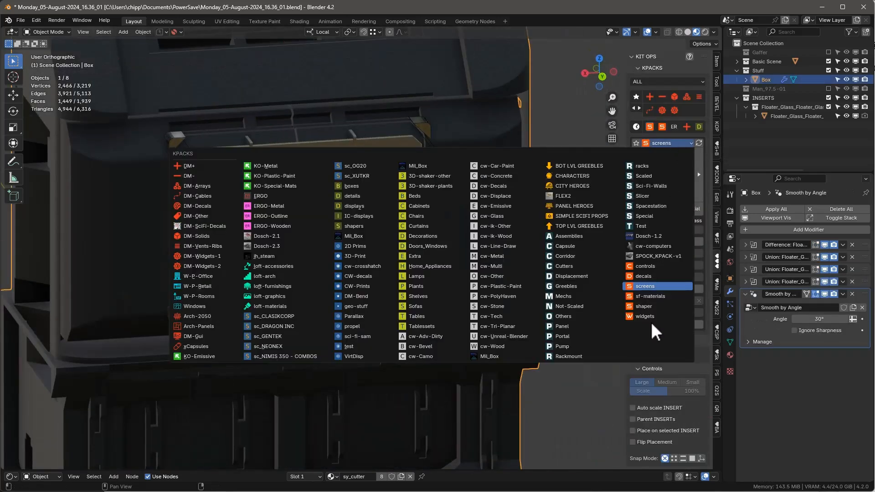
click(651, 296)
click(678, 170)
click(678, 168)
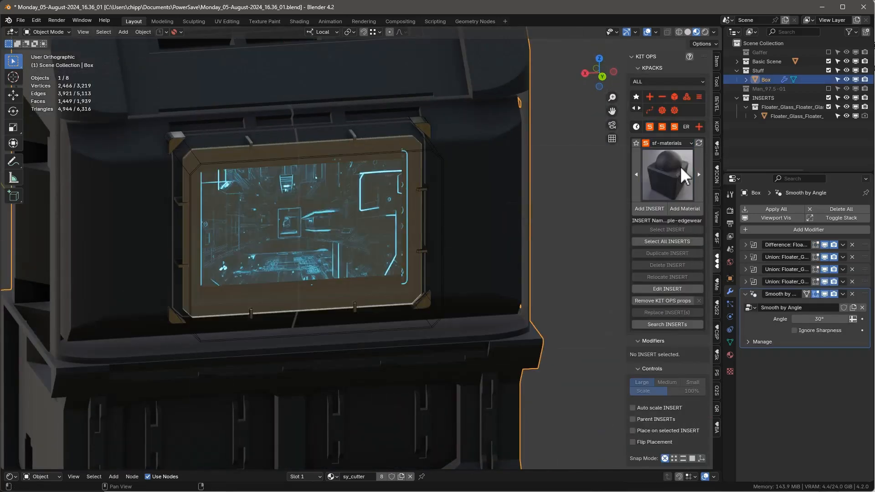
click(684, 208)
Examine the edge-wear material and the glass screen on the box from several angles
scroll(521, 200, down, 4)
scroll(497, 210, up, 3)
middle_drag(533, 212, 426, 166)
scroll(418, 207, up, 2)
scroll(416, 199, up, 3)
middle_drag(417, 199, 422, 178)
scroll(409, 179, down, 2)
Place a foot INSERT from the widgets KPACK, scaled down, on the box's underside near one corner
click(669, 144)
click(648, 316)
click(666, 176)
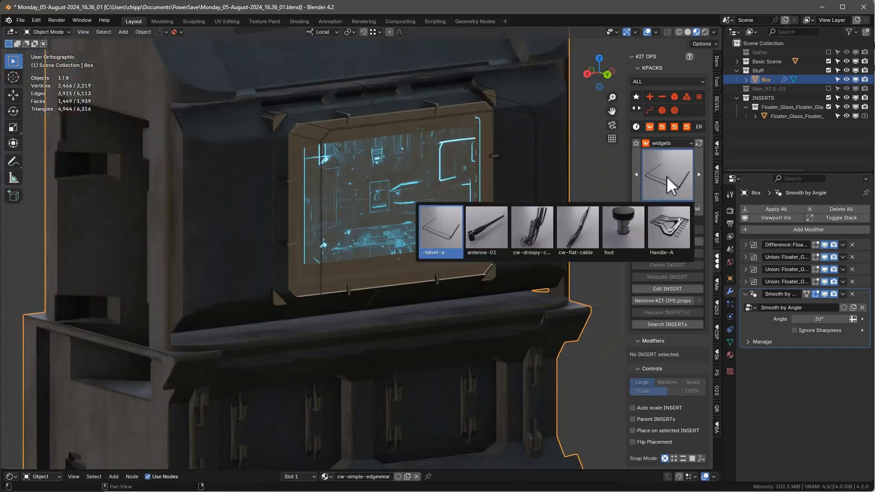
middle_drag(344, 258, 370, 222)
scroll(366, 223, down, 1)
click(667, 174)
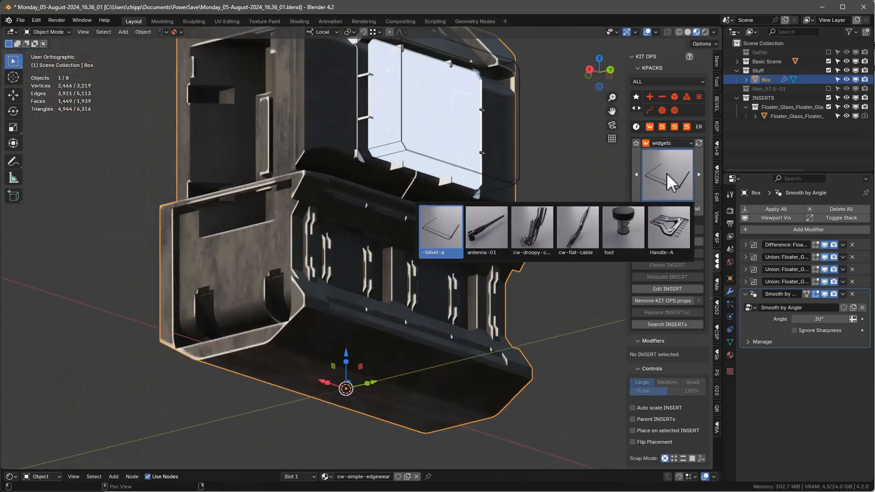
click(623, 231)
click(651, 209)
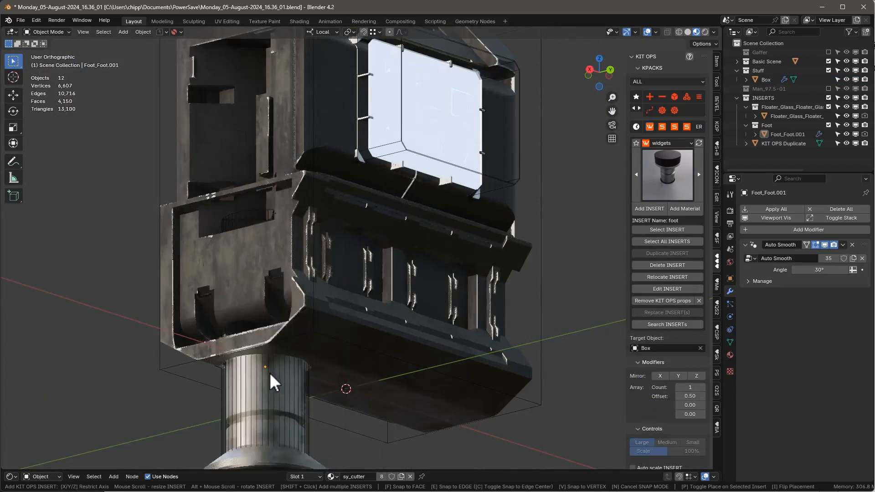
scroll(276, 372, down, 4)
scroll(272, 372, down, 3)
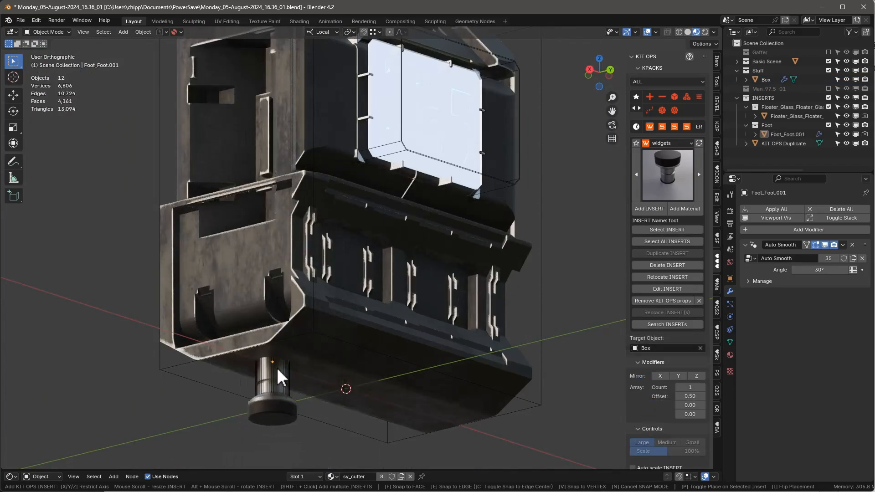
click(282, 366)
From the side view, move the foot about 0.29 m along Y and raise it along Z to the ground line
key(KP_3)
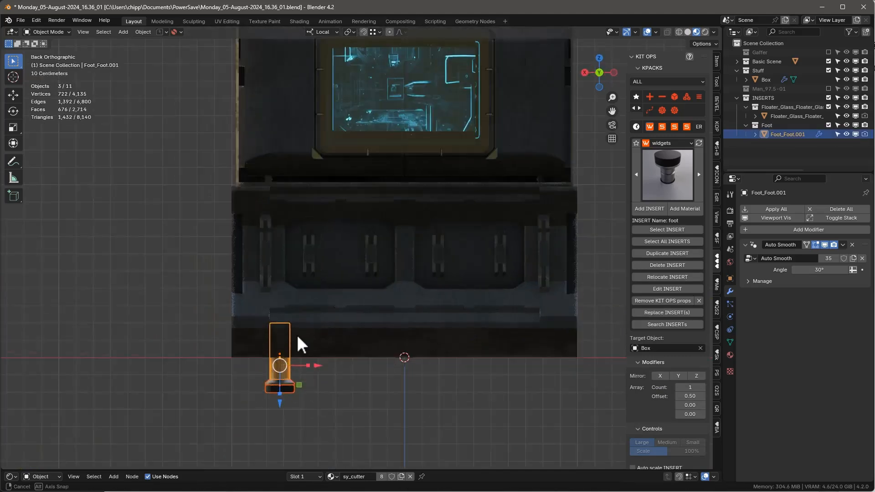
key(g)
key(y)
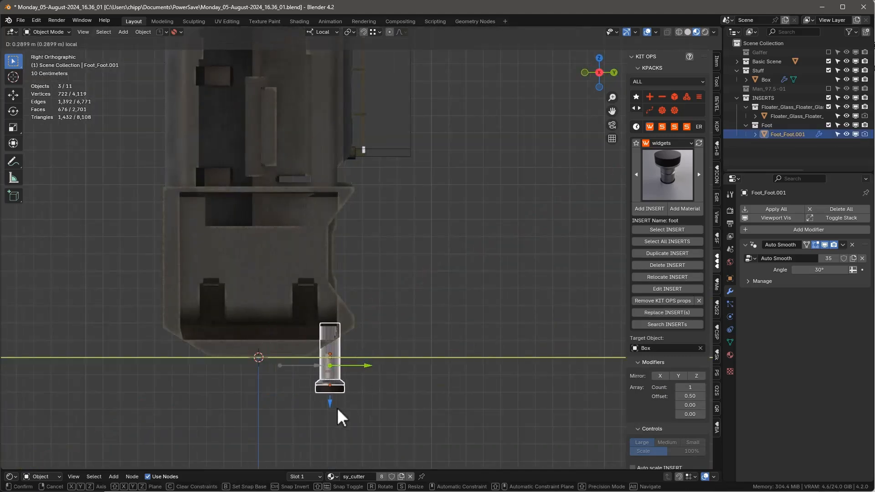
click(337, 407)
key(g)
key(z)
click(344, 374)
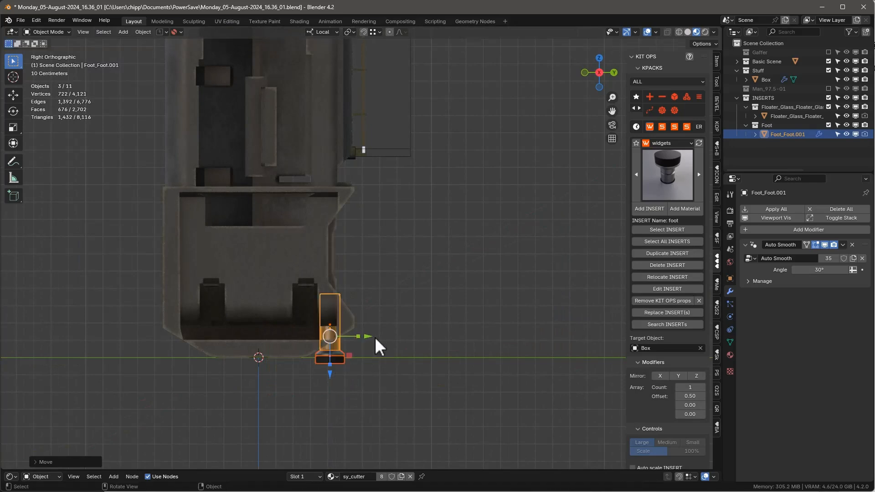
Mirror the foot INSERT across X and shift it about 0.08 m outward along X
key(ctrl+KP_1)
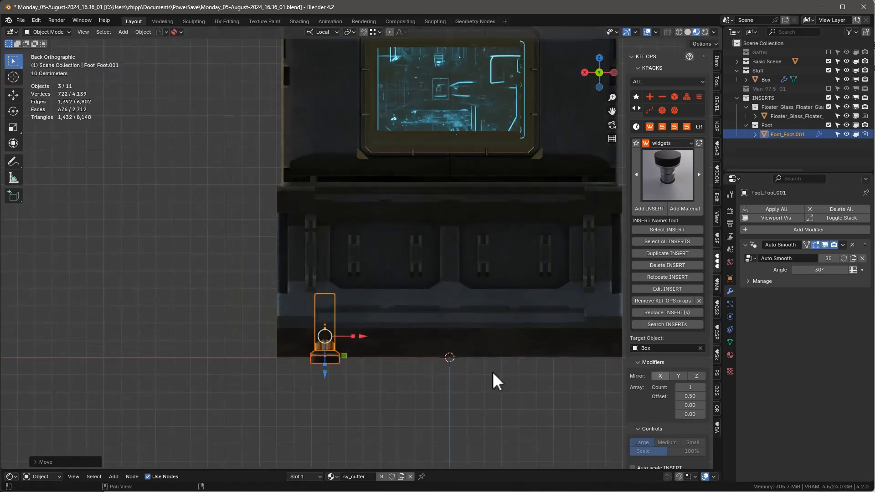
shift+middle_drag(493, 373, 357, 344)
drag(226, 307, 218, 307)
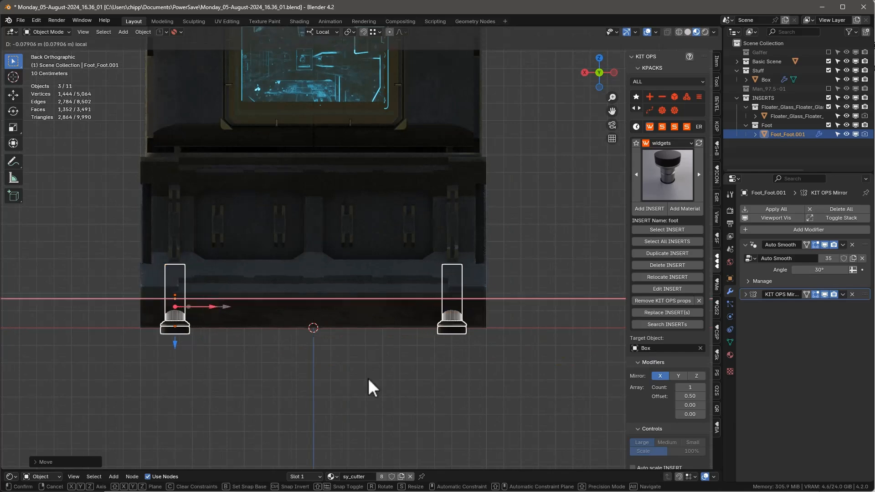
click(367, 378)
Place a -parting-mirror INSERT from the shaper KPACK over the screen panel and centre it on the box along X
middle_drag(367, 379, 382, 195)
scroll(383, 196, up, 3)
click(675, 177)
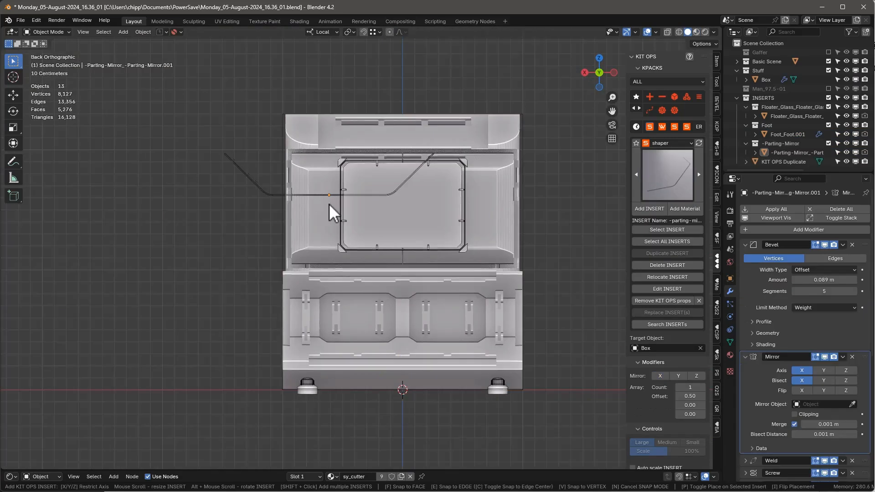
click(329, 204)
click(717, 60)
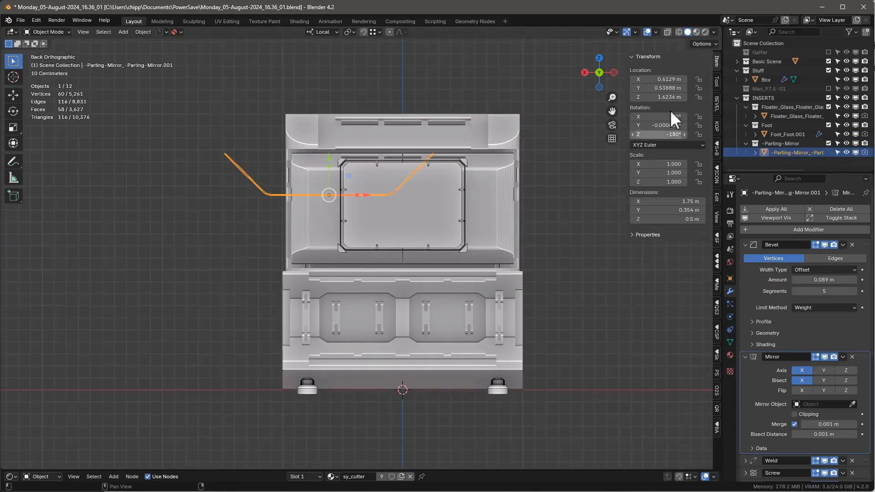
In Edit Mode, move the parting line's centre vertex outward and down to run beside the screen frame's side edge
key(Tab)
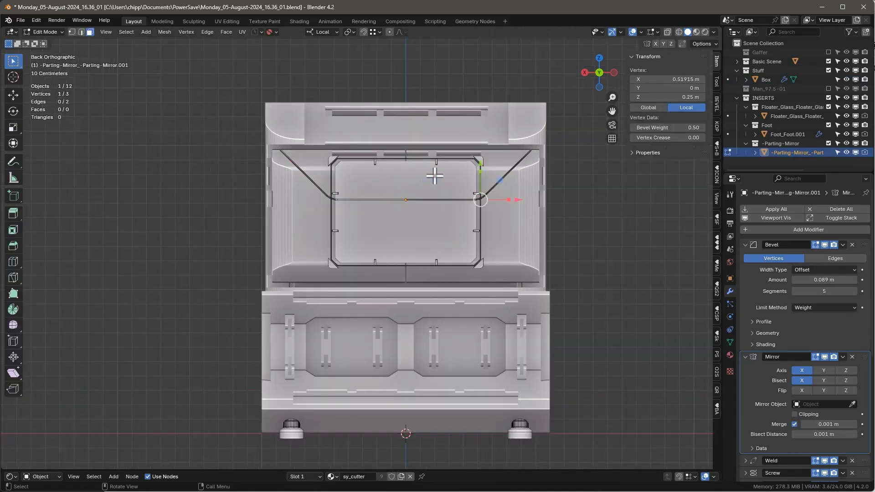
middle_drag(434, 172, 409, 174)
scroll(527, 156, up, 2)
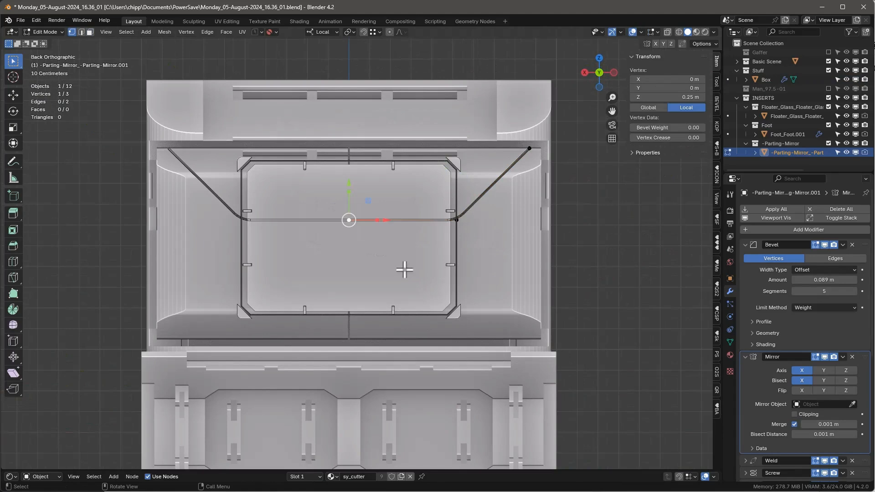
key(g)
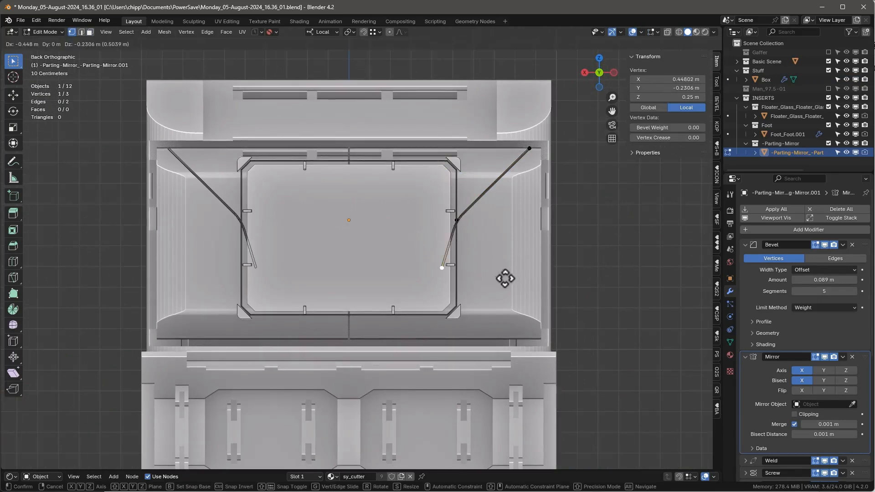
click(469, 238)
Align the two vertices beside the screen frame in X and shift them slightly outward along X
scroll(472, 236, up, 1)
shift+middle_drag(478, 229, 471, 205)
shift+click(449, 196)
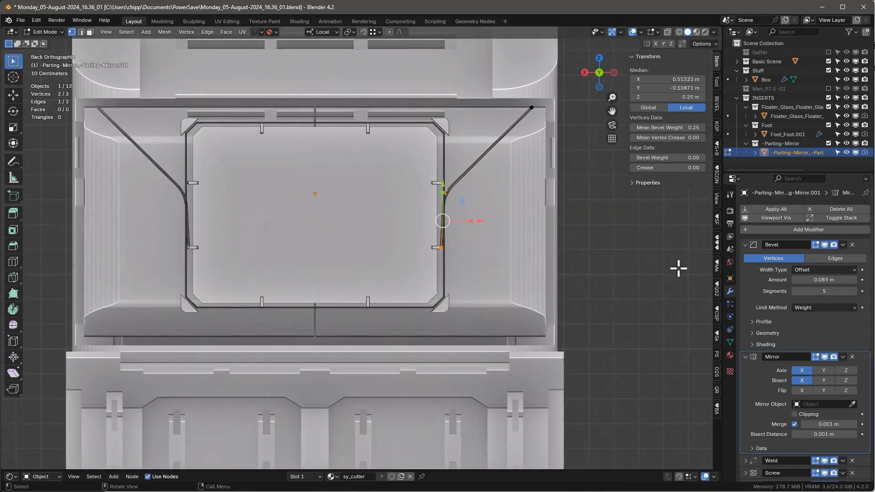
click(717, 243)
scroll(674, 315, down, 10)
scroll(673, 325, down, 10)
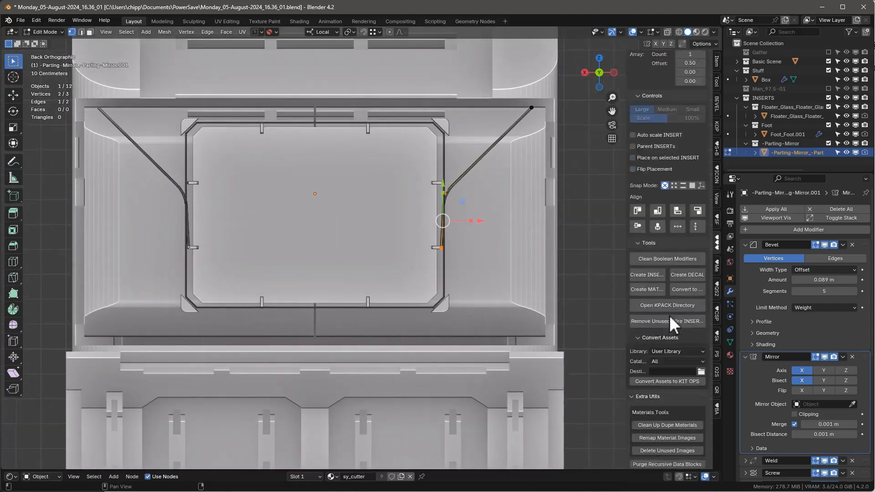
drag(480, 221, 486, 220)
Extrude the parting line's upper end vertex horizontally outward past the side of the box
shift+middle_drag(544, 106, 508, 214)
scroll(508, 215, up, 3)
click(486, 216)
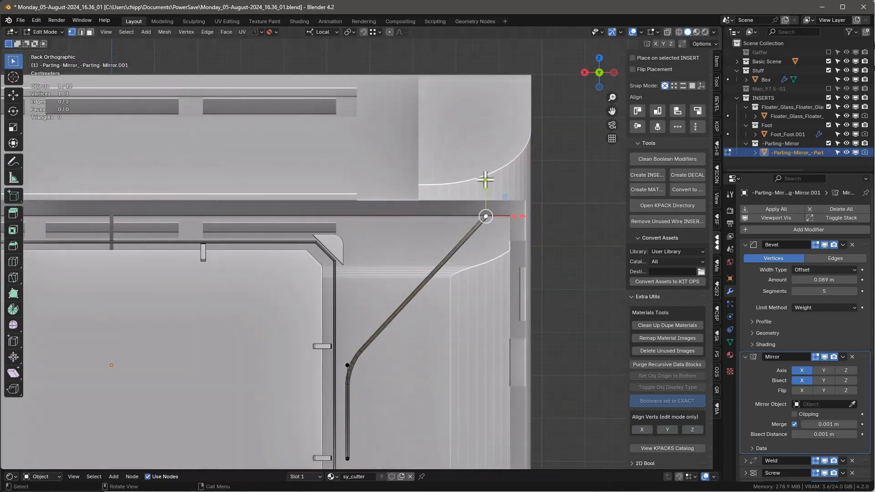
drag(486, 177, 485, 172)
click(486, 173)
scroll(574, 214, down, 5)
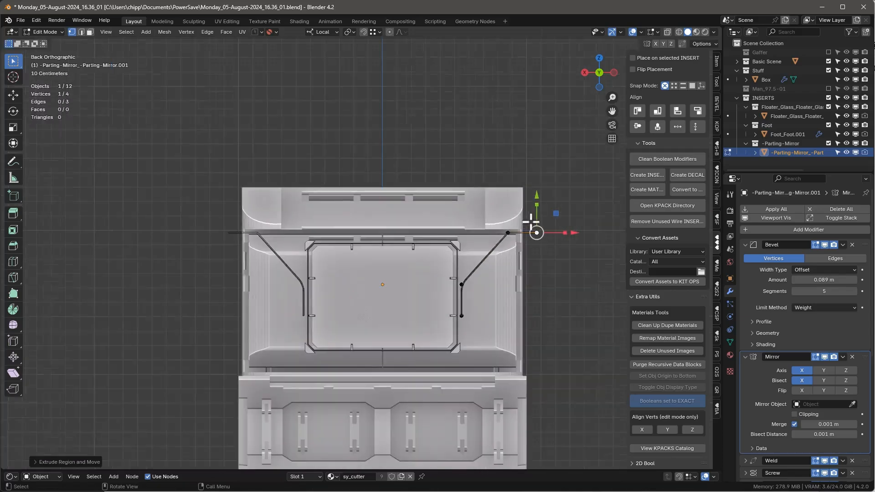
Lower the parting line's bottom vertex beside the screen and extrude it along X past the box's side
click(467, 288)
drag(468, 260, 474, 320)
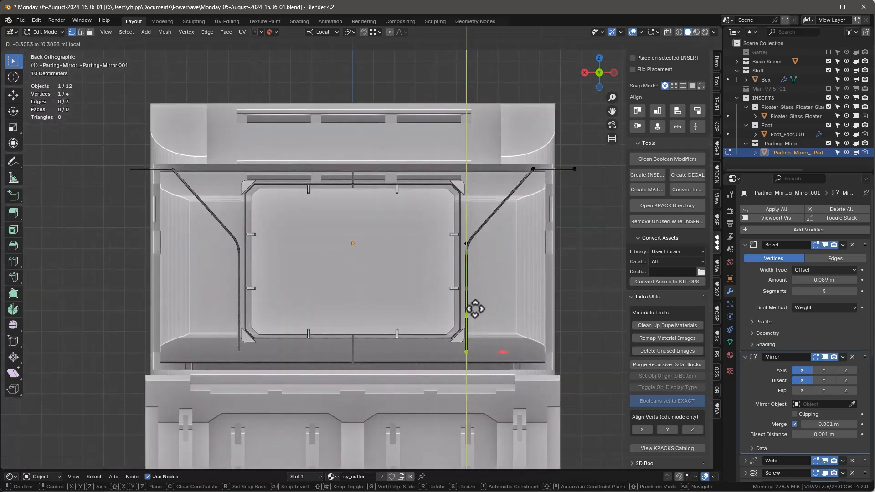
drag(477, 287, 479, 289)
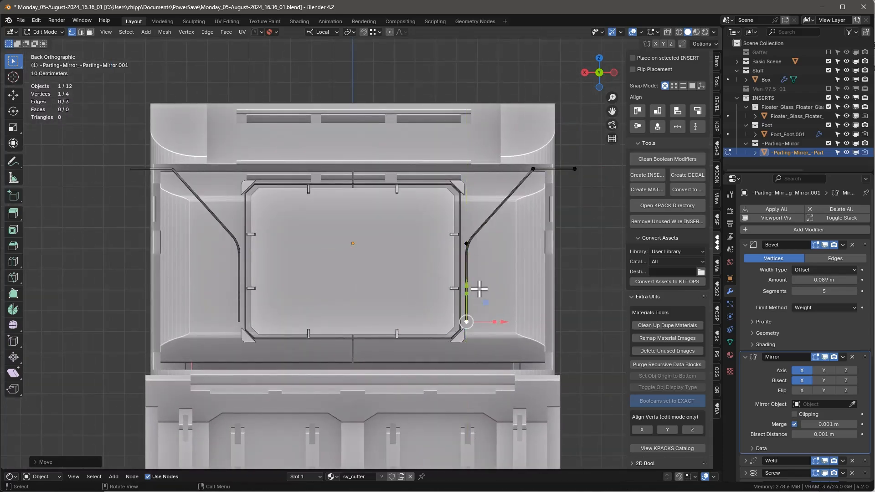
key(e)
key(x)
click(563, 294)
scroll(552, 260, up, 1)
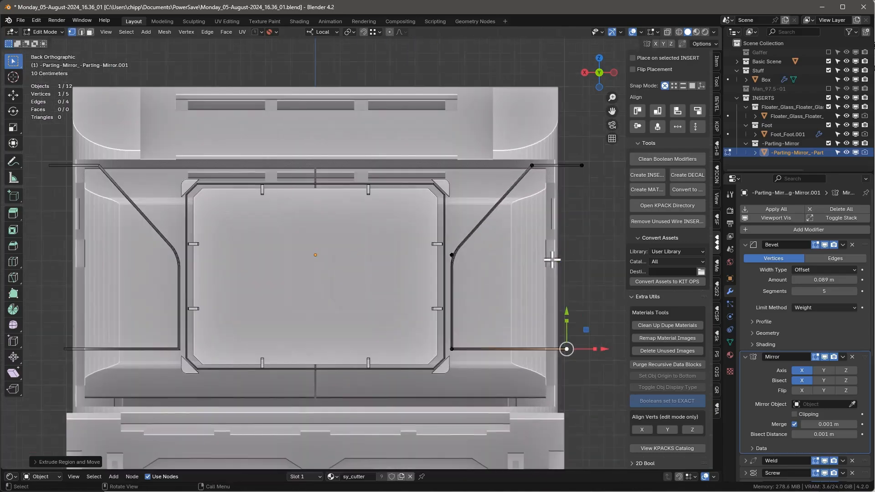
Leave Edit Mode and set the parting line's Screw modifier distance to -1.5 m
middle_drag(559, 257, 391, 238)
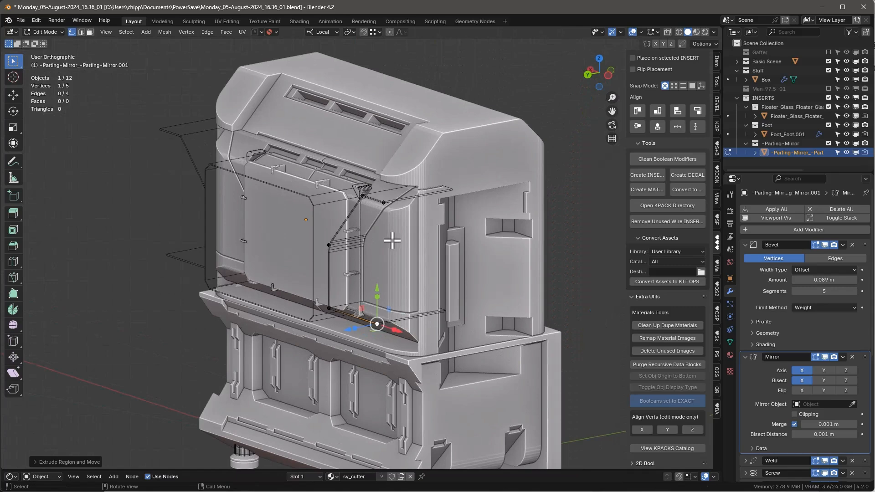
key(Tab)
click(835, 217)
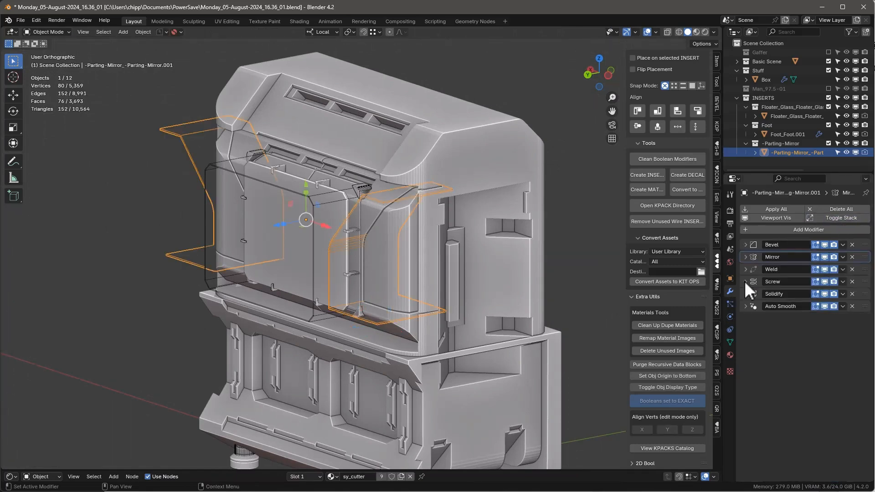
click(746, 281)
drag(825, 306, 807, 306)
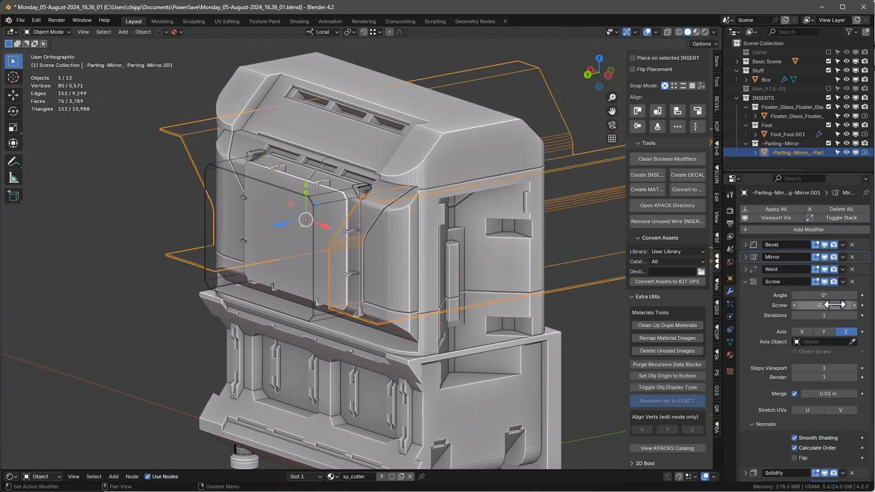
text(-1)
key(Return)
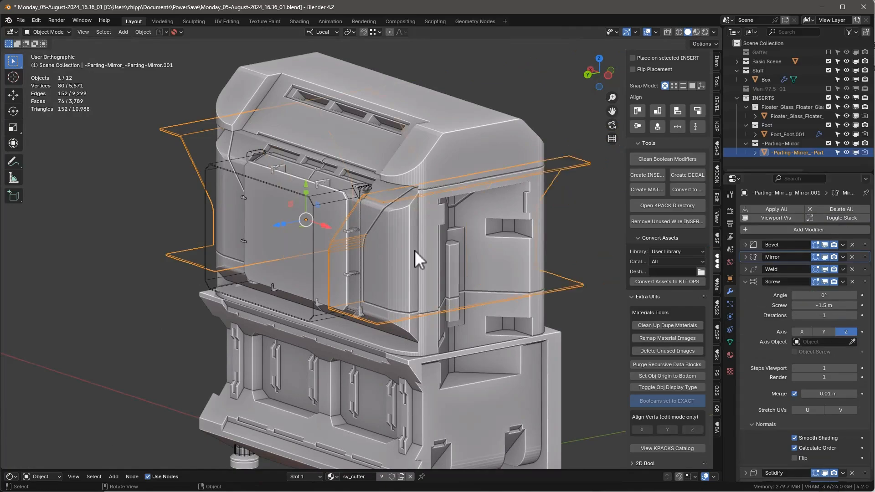
Slide the parting line's lower end vertex beside the screen back along X to just inside the box's side
middle_drag(414, 250, 443, 210)
scroll(455, 228, up, 5)
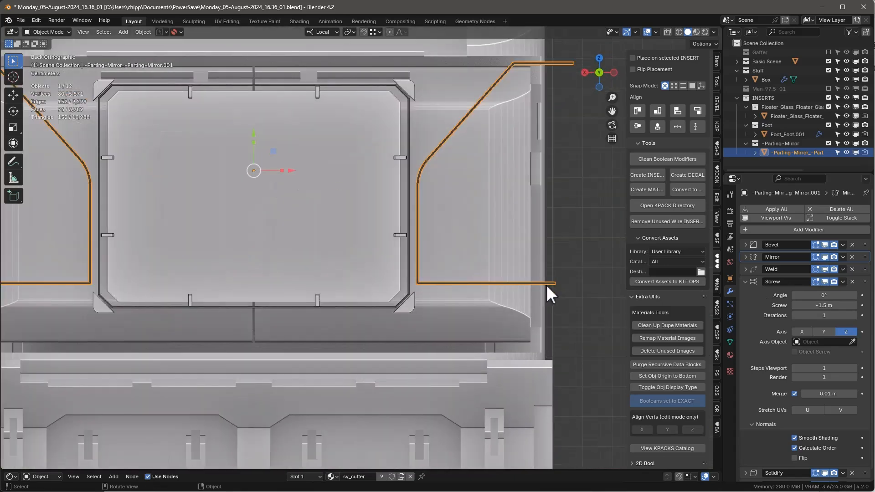
key(Tab)
key(g)
key(x)
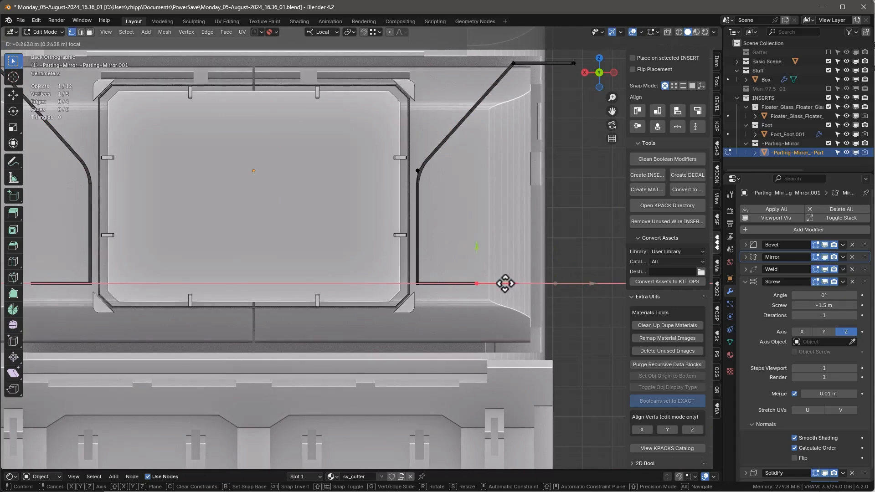
click(501, 285)
Extrude that end vertex straight down to the ledge and outward past the box's side, and leave Edit Mode
key(e)
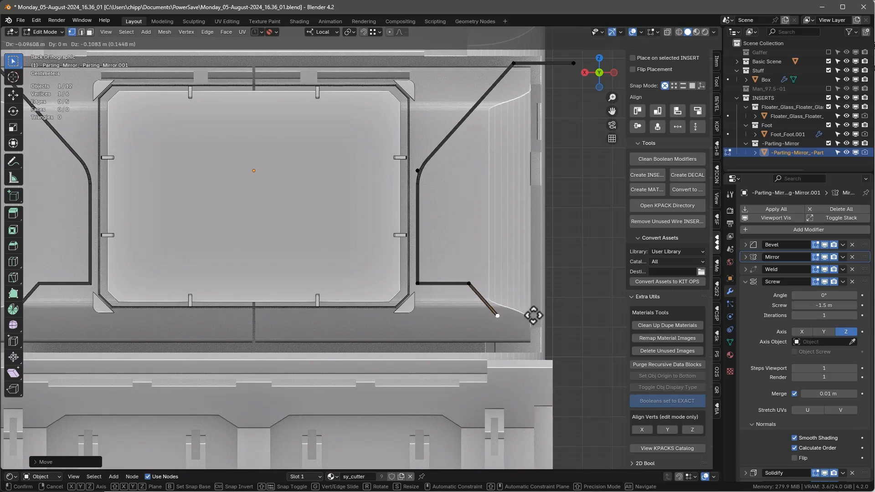
key(z)
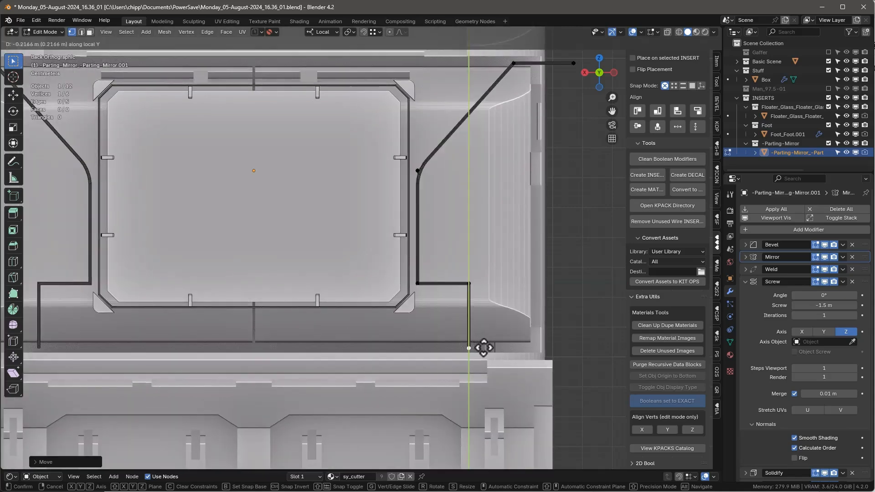
click(485, 347)
scroll(566, 296, down, 3)
middle_drag(566, 250, 439, 239)
key(Tab)
scroll(451, 233, down, 4)
scroll(499, 246, up, 4)
key(alt+a)
scroll(500, 246, down, 2)
alt+middle_drag(500, 246, 546, 261)
scroll(485, 291, up, 1)
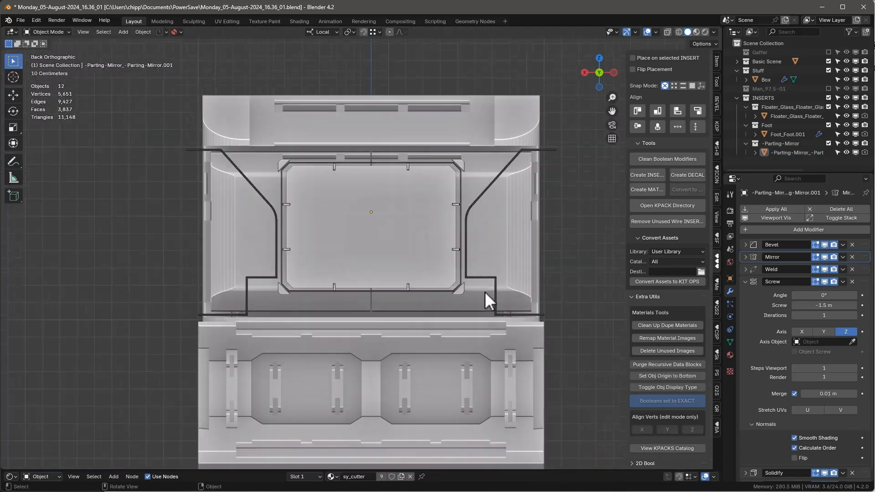
Hide the box's modifiers in the viewport and put the parting line back into Edit Mode
click(485, 294)
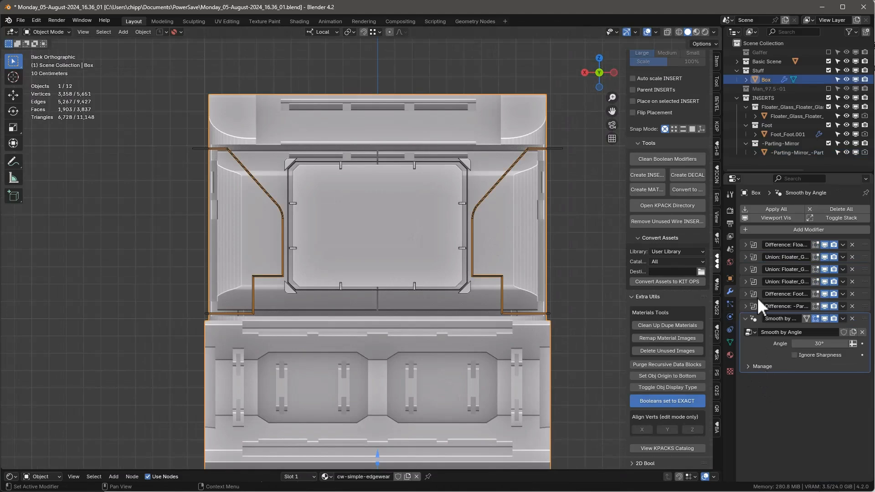
click(777, 217)
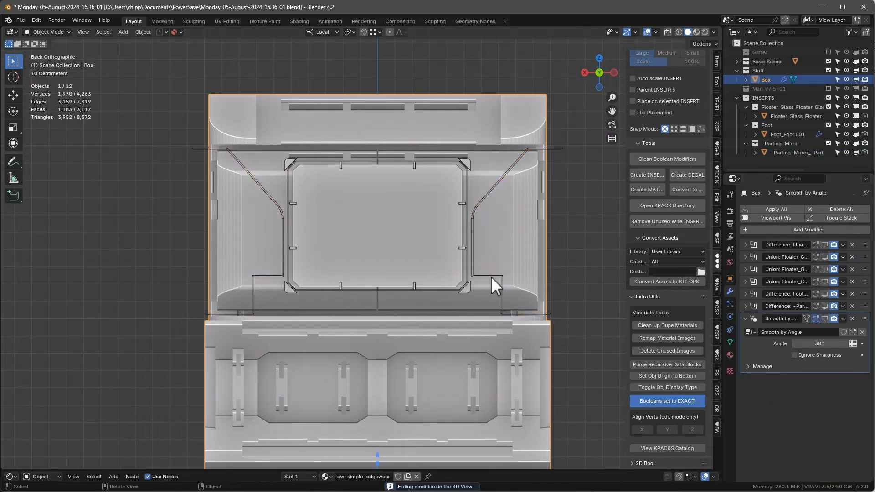
click(492, 277)
key(Tab)
Duplicate the parting line's lower end vertex just below itself and extrude the copy inward along X
click(550, 313)
key(g)
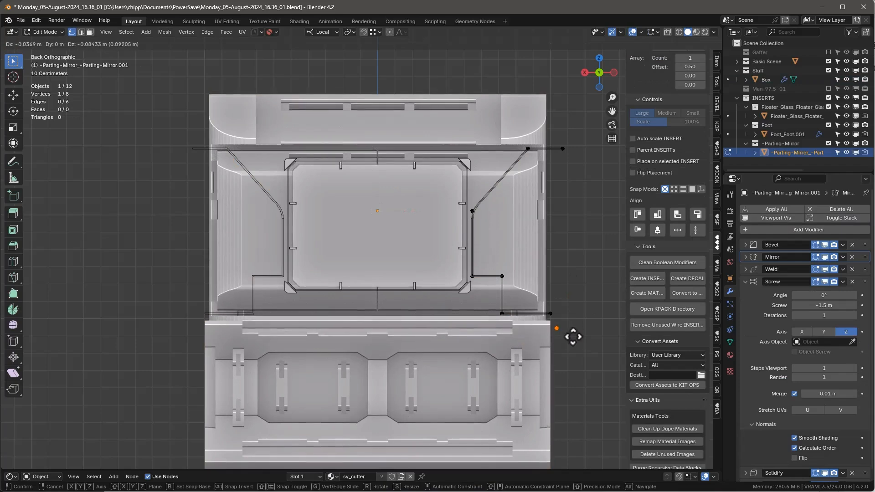
click(573, 337)
key(e)
key(z)
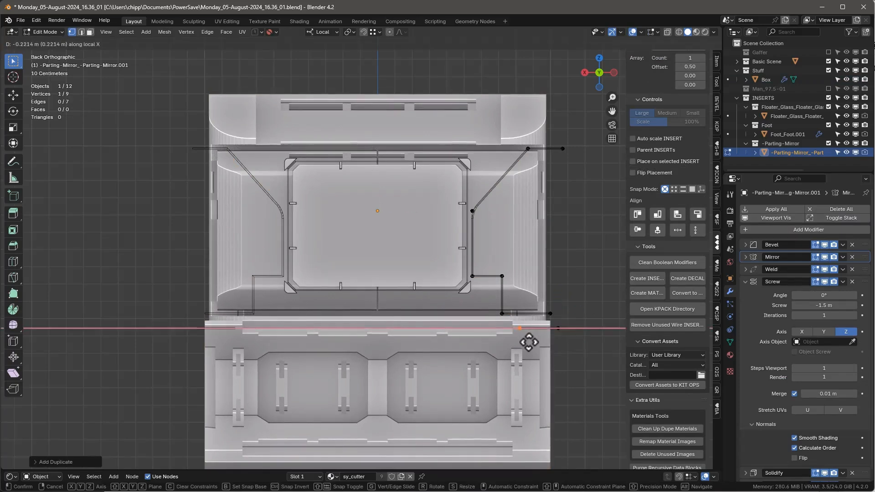
click(527, 342)
Switch the transform orientation to Global and extrude the new inner vertex down a short distance along Z
click(327, 31)
click(335, 60)
scroll(542, 363, up, 3)
key(e)
key(z)
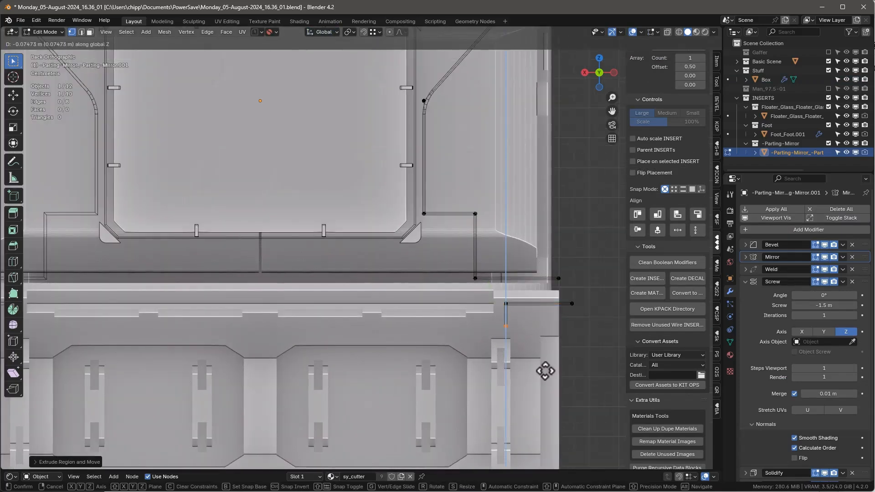
click(546, 371)
Extrude the lowered vertex along X to just past the box's centre line
scroll(566, 342, down, 3)
key(e)
key(x)
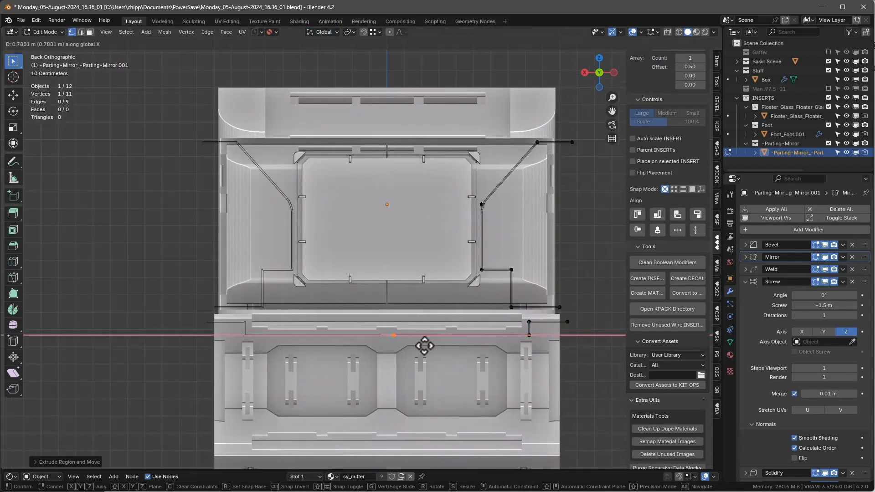
click(406, 347)
Duplicate the centre vertex to outside the box's lower section and extrude the copy diagonally down and inward
key(e)
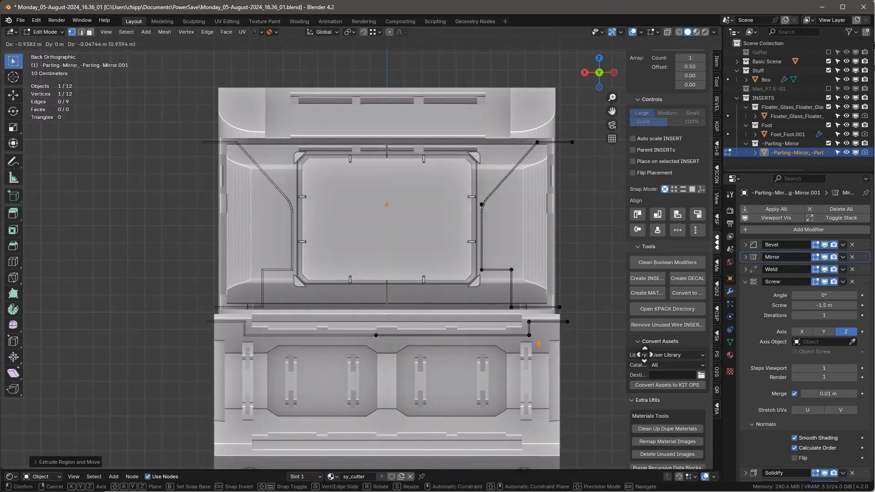
click(674, 366)
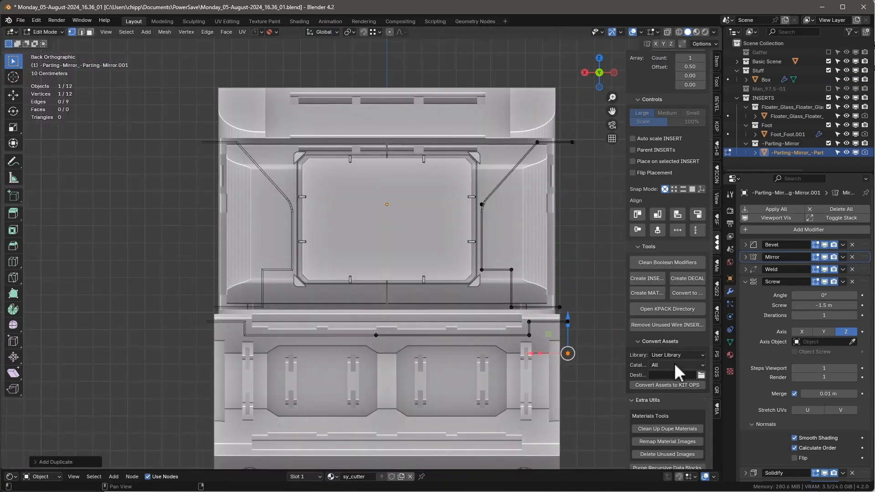
key(e)
click(541, 380)
Extrude the inner vertex straight down and outward past the box's lower side, and leave Edit Mode
key(e)
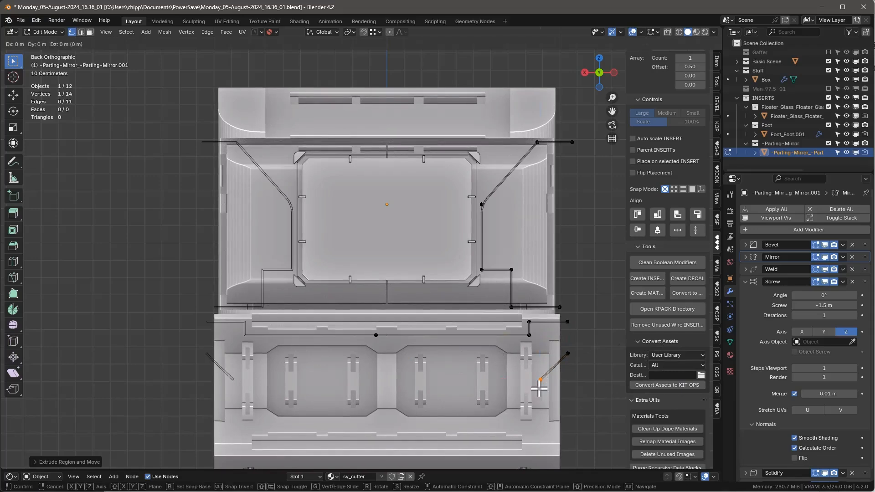
key(z)
click(545, 455)
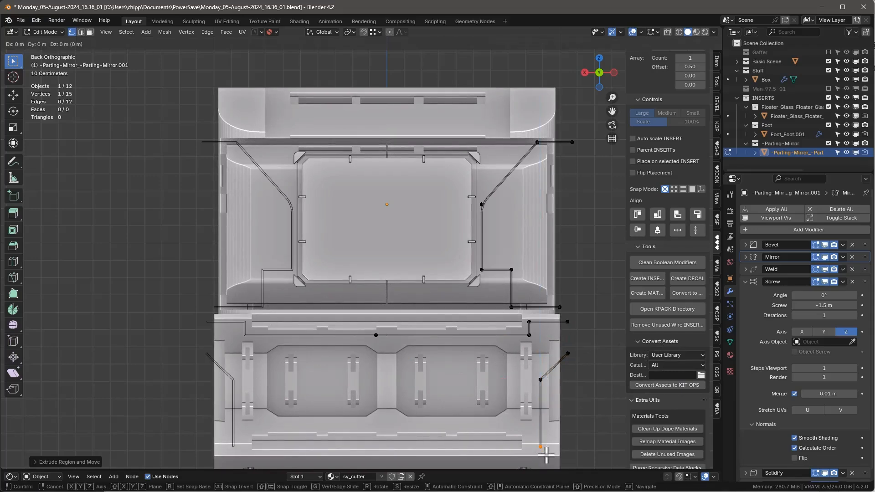
key(Tab)
Show the box's parting-line Difference and Smooth by Angle modifiers in the viewport and return to the back view
middle_drag(579, 433, 600, 288)
click(545, 176)
click(824, 319)
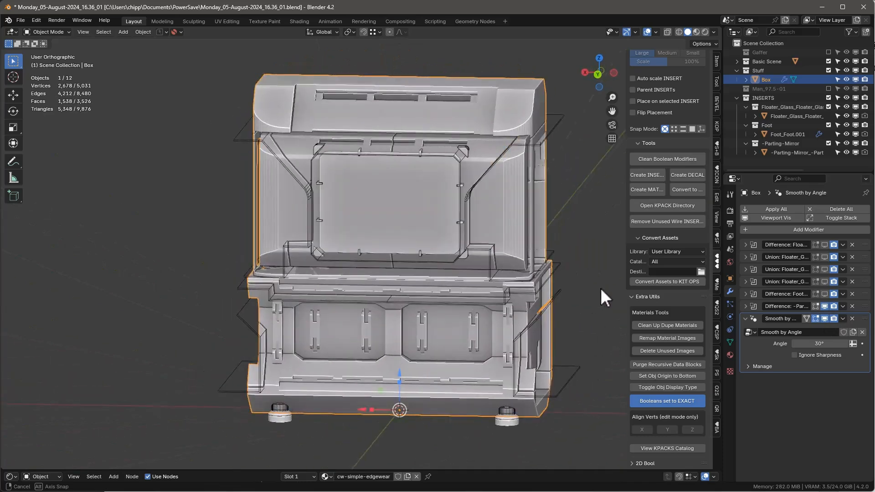
key(ctrl+KP_1)
Set the thickness of the parting line's Solidify modifier to 0.005 m
click(551, 304)
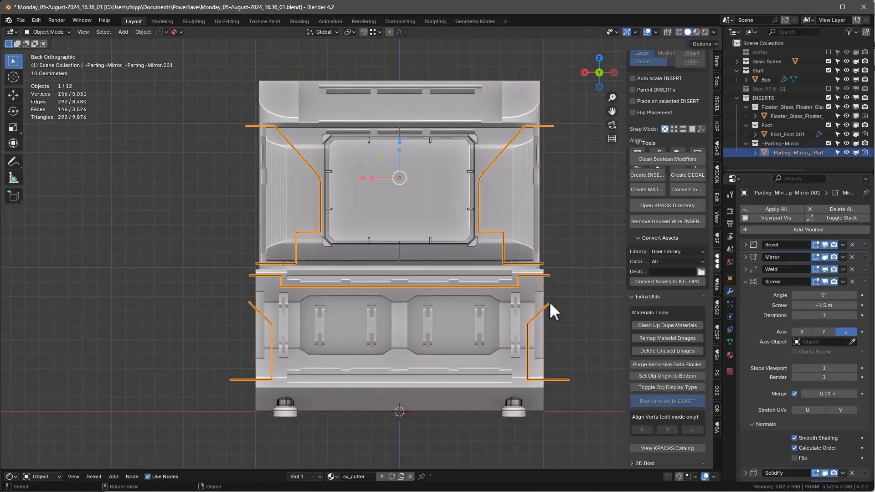
click(745, 281)
click(746, 294)
click(839, 319)
text(.005)
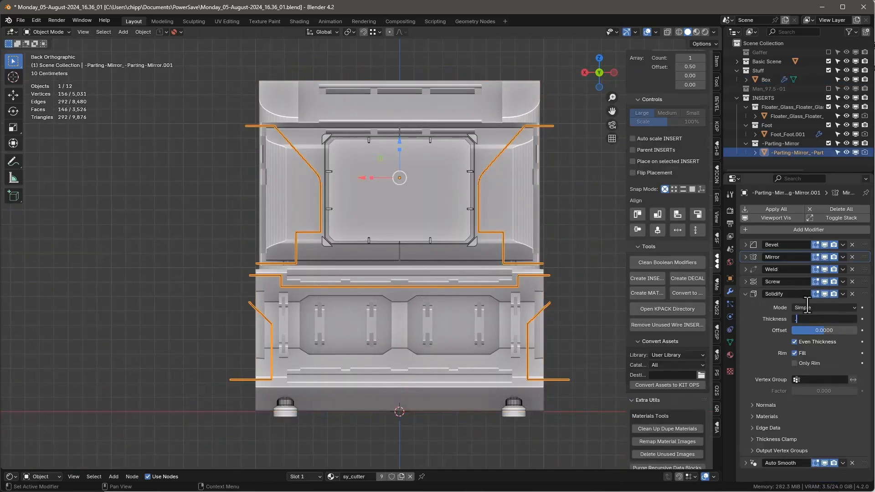
key(Return)
Select the box in the back view and hide its parting-line Difference modifier in the viewport
key(Tab)
scroll(580, 310, up, 6)
scroll(518, 258, down, 8)
middle_drag(517, 256, 537, 250)
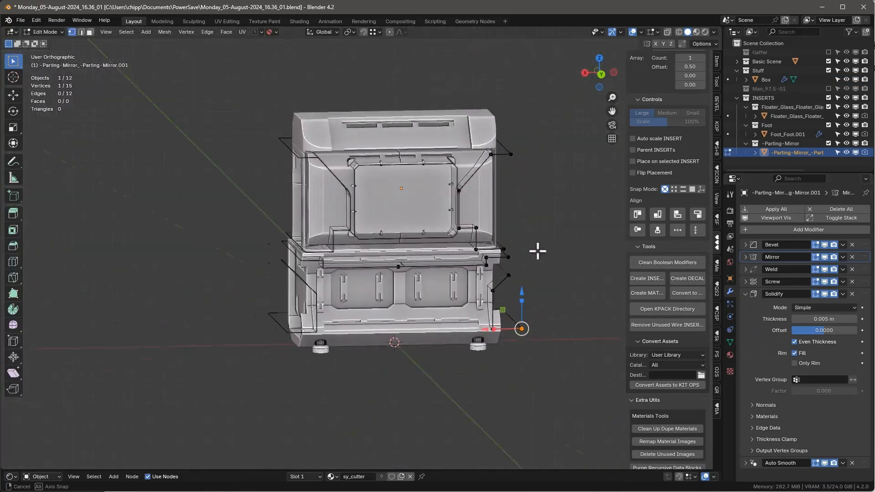
key(ctrl+KP_1)
scroll(451, 128, up, 4)
key(Tab)
click(543, 180)
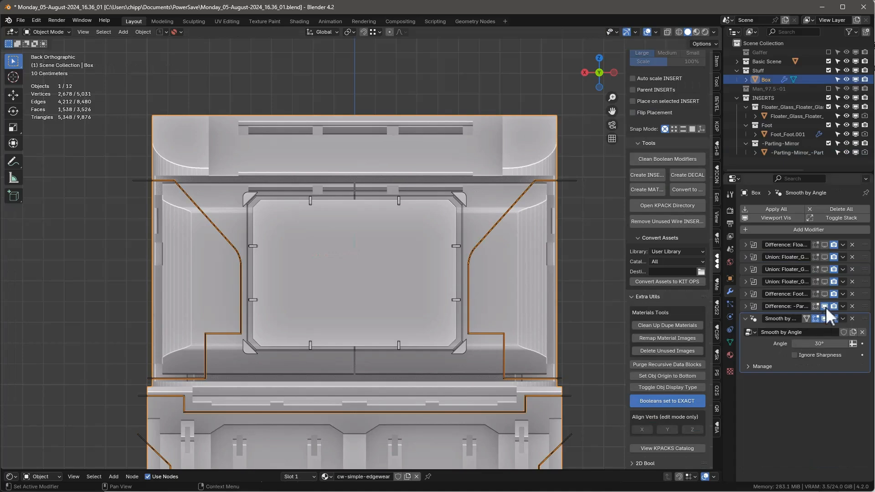
Duplicate a parting line vertex to the centre below the top vents and extrude the copy outward along X
click(575, 182)
key(Tab)
key(g)
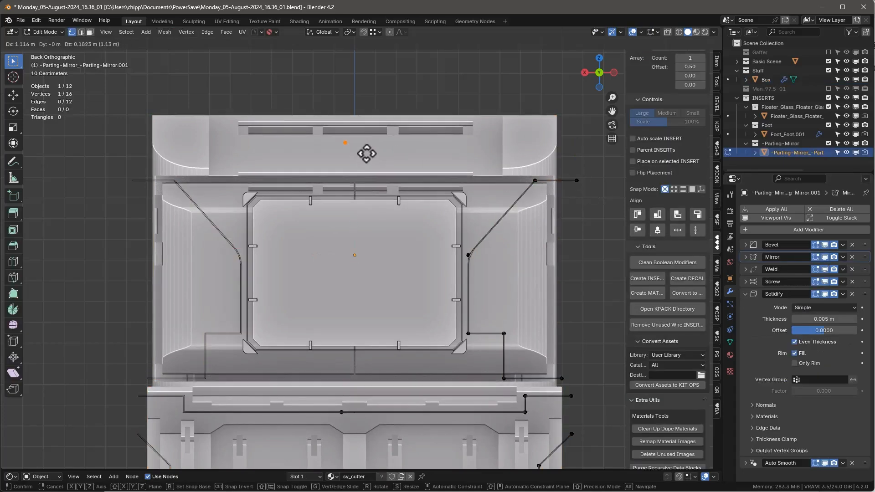
click(366, 154)
key(e)
key(x)
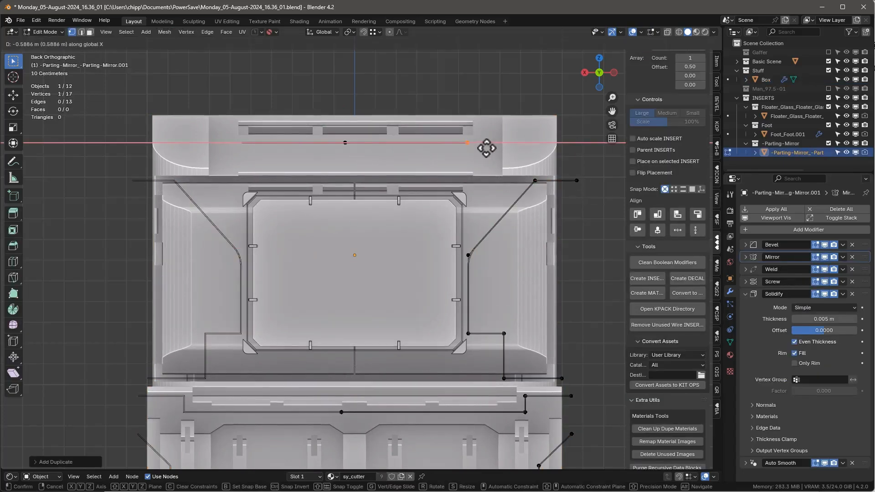
click(487, 151)
Extrude the vertex below the top vents diagonally up and straight up past the box's top, and leave Edit Mode
key(e)
key(z)
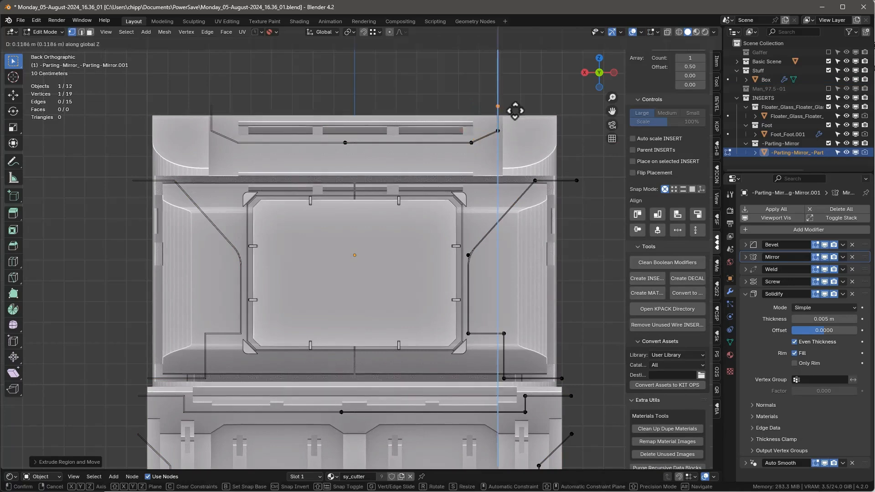
click(498, 105)
key(Tab)
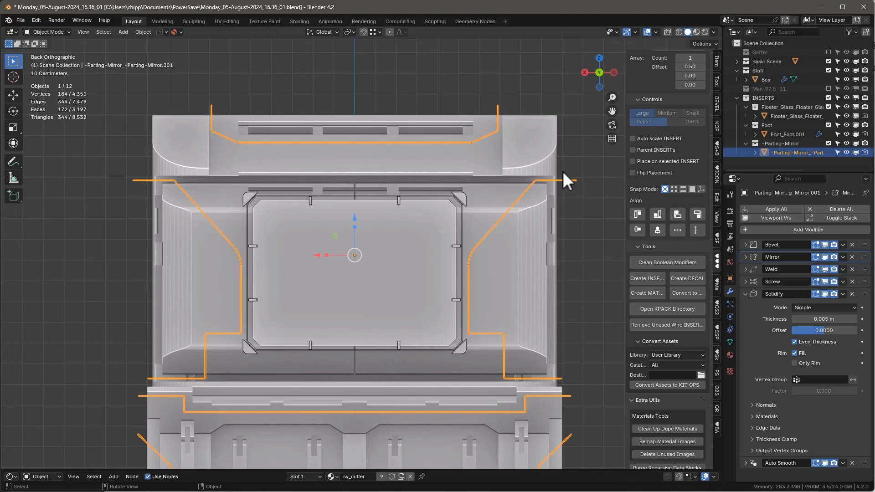
Duplicate the top vertex down to the ledge above the screen and extrude the copy slightly upward along Z
key(Tab)
key(shift+d)
click(487, 186)
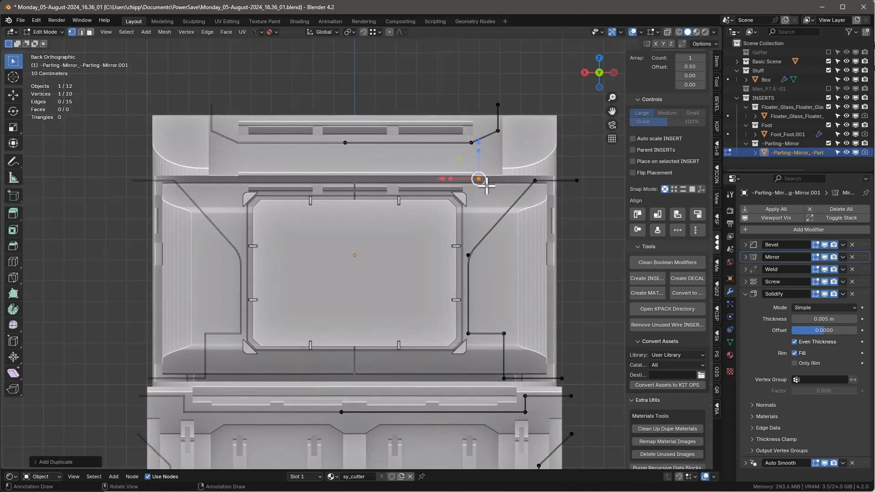
key(e)
key(z)
click(484, 179)
Extrude the ledge vertex along X to just past the centre line and leave Edit Mode
key(e)
key(x)
click(353, 167)
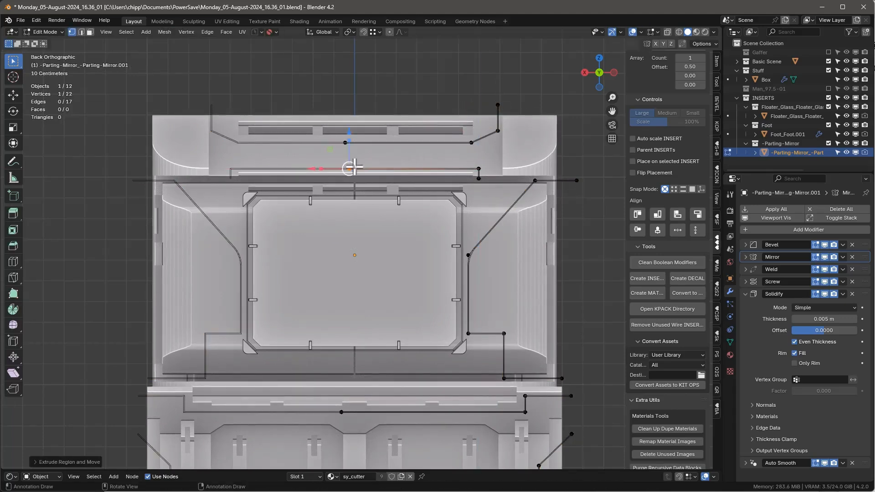
key(Tab)
middle_drag(353, 167, 473, 151)
Select the box and choose the -parting-mirror INSERT from the shaper KPACK
click(332, 161)
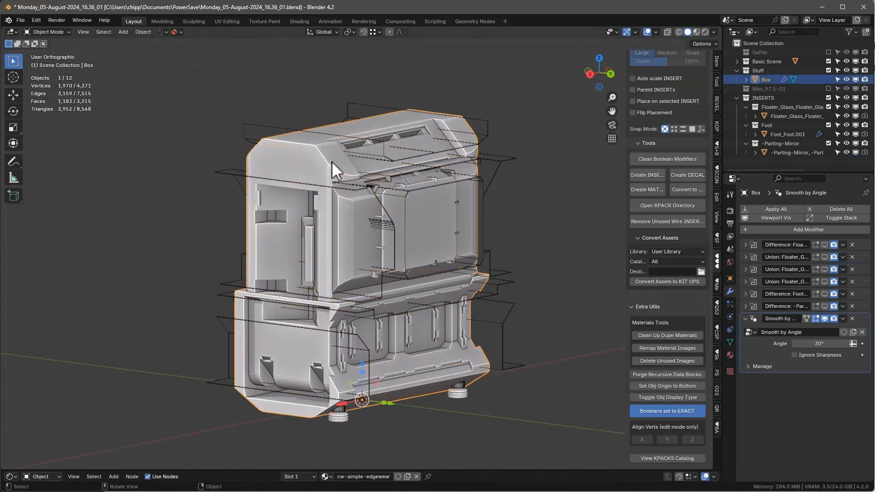
scroll(692, 218, up, 15)
click(669, 169)
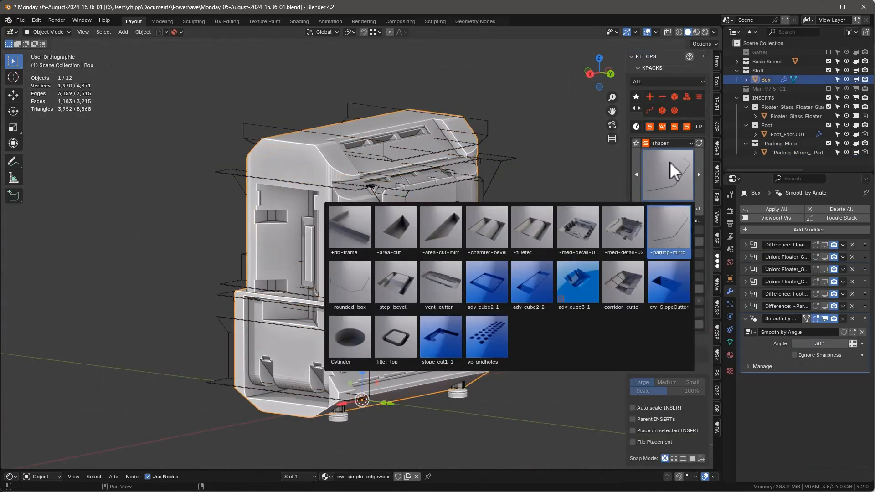
click(678, 224)
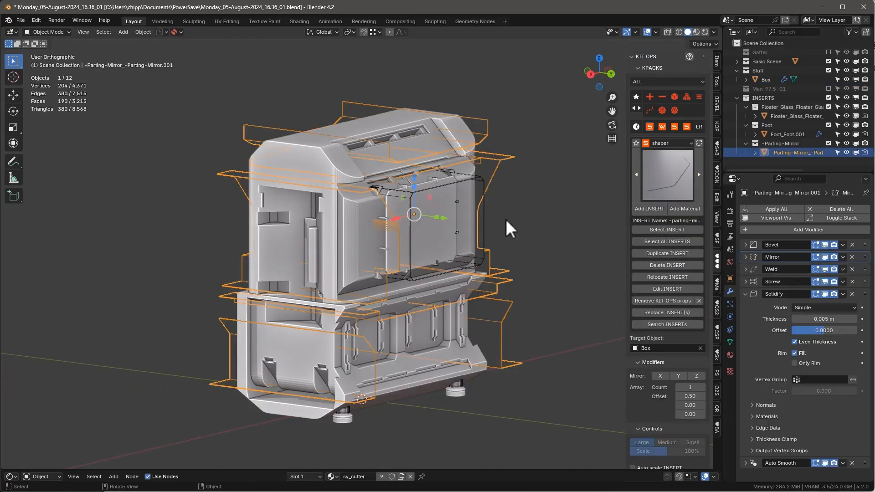
Duplicate the parting line INSERT in place and rotate the copy a quarter turn in the top view
middle_drag(506, 220, 454, 240)
key(shift+d)
right_click(529, 214)
middle_drag(529, 214, 579, 292)
key(r)
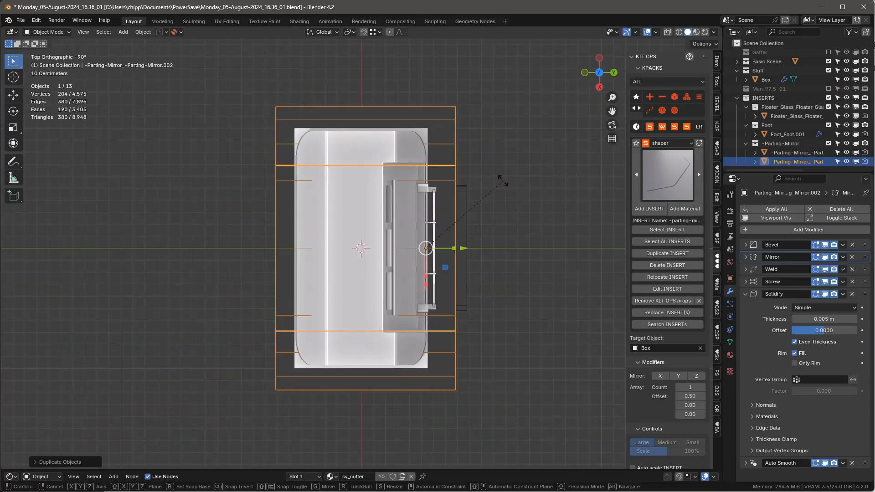
click(512, 303)
Move the rotated parting line so it is centred across the box's depth and extends through its end side
key(g)
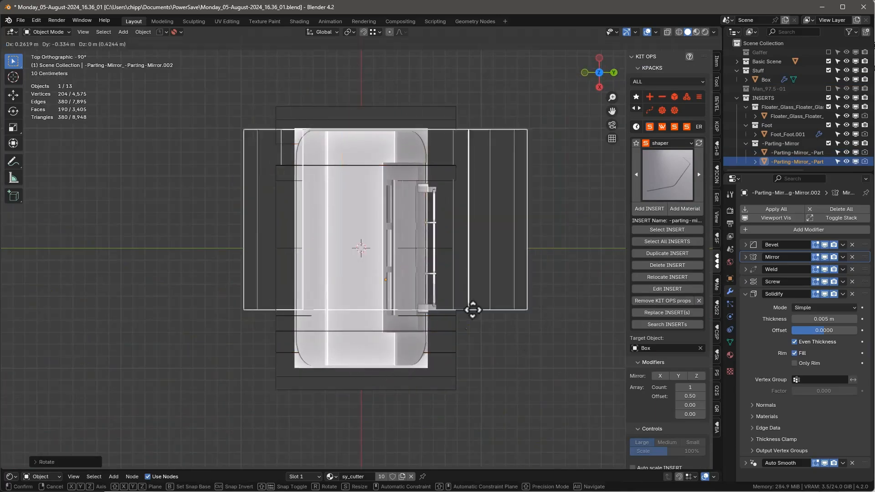
click(452, 371)
middle_drag(451, 371, 370, 203)
scroll(370, 202, down, 2)
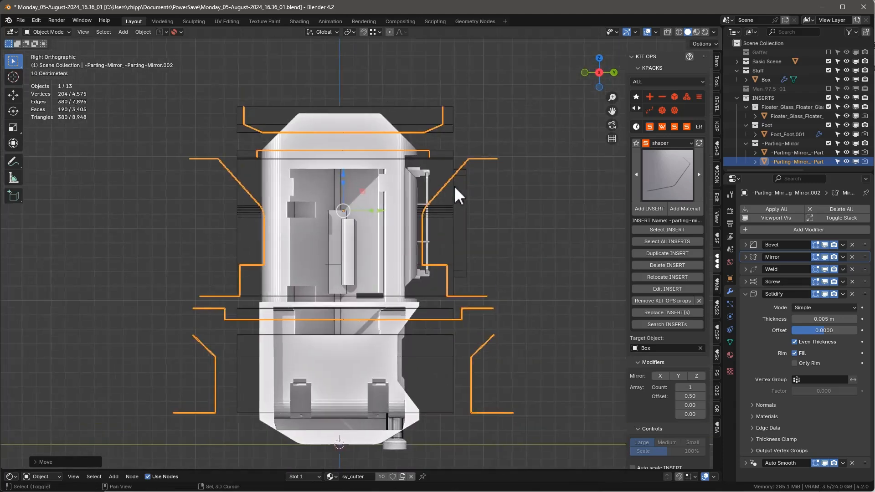
Delete all vertices of the duplicated parting line except its uppermost one
key(Tab)
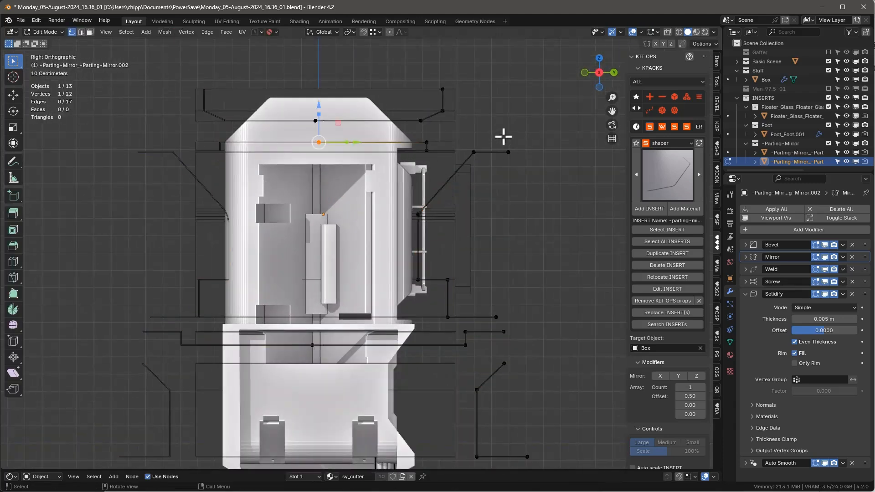
key(a)
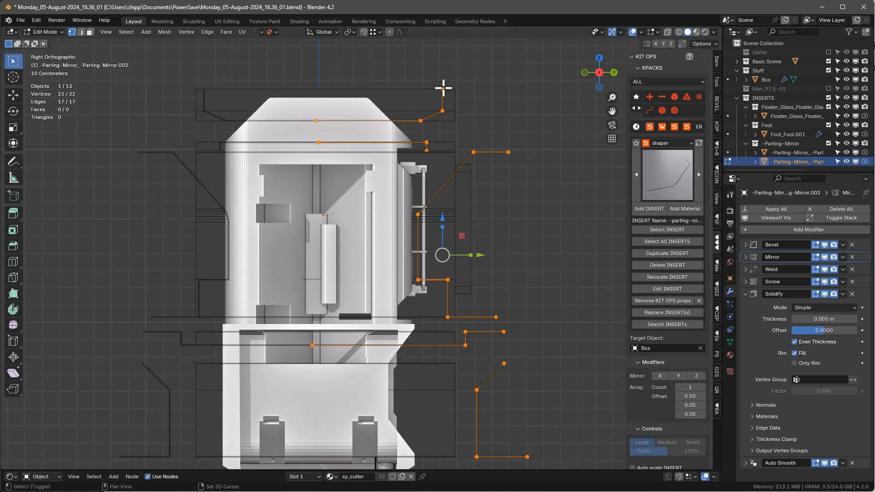
key(x)
click(510, 97)
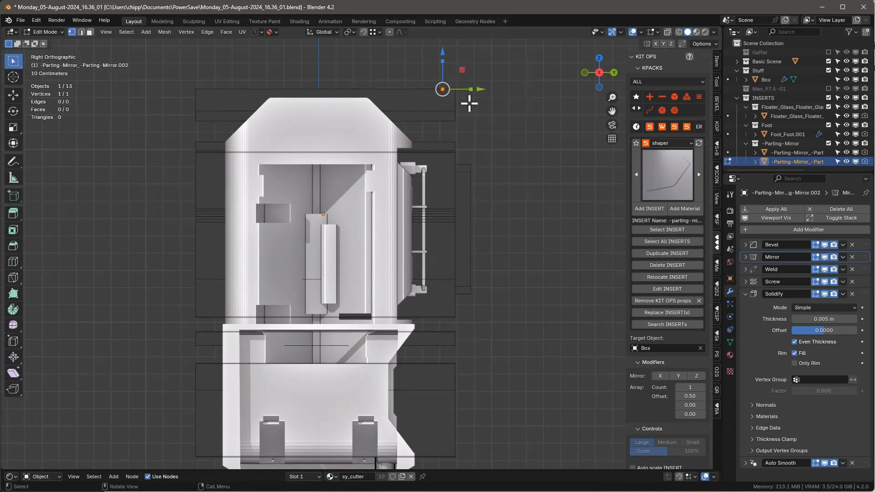
Remove the Mirror modifier from the duplicated parting line
click(746, 296)
key(x)
scroll(433, 70, up, 1)
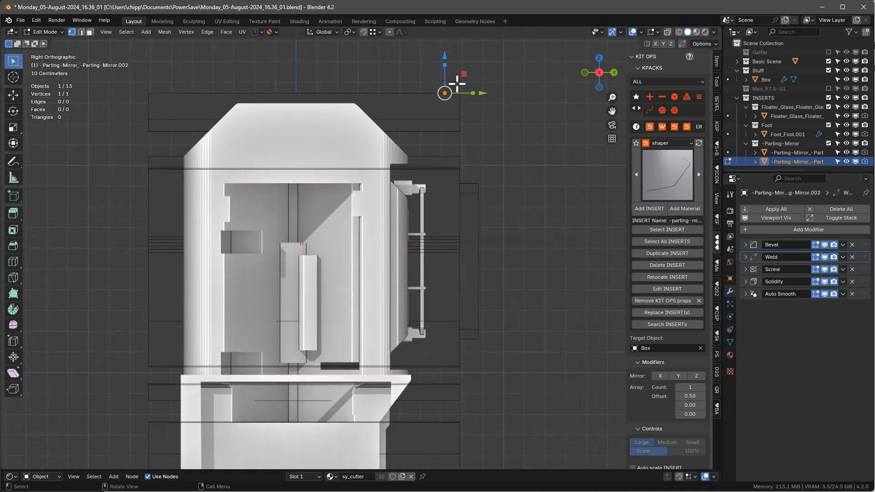
Move the remaining vertex just above the roof near its screen-side corner, then extrude it straight down along Z and outward along Y
key(g)
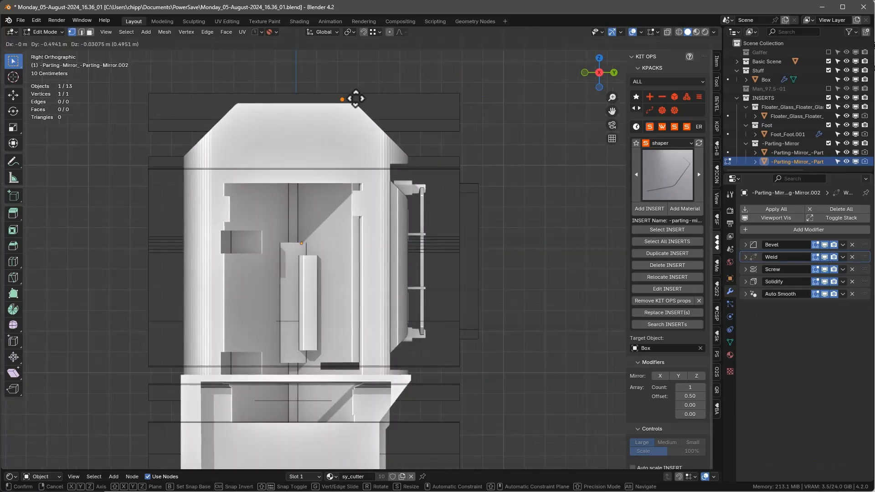
click(354, 96)
key(e)
key(z)
click(362, 115)
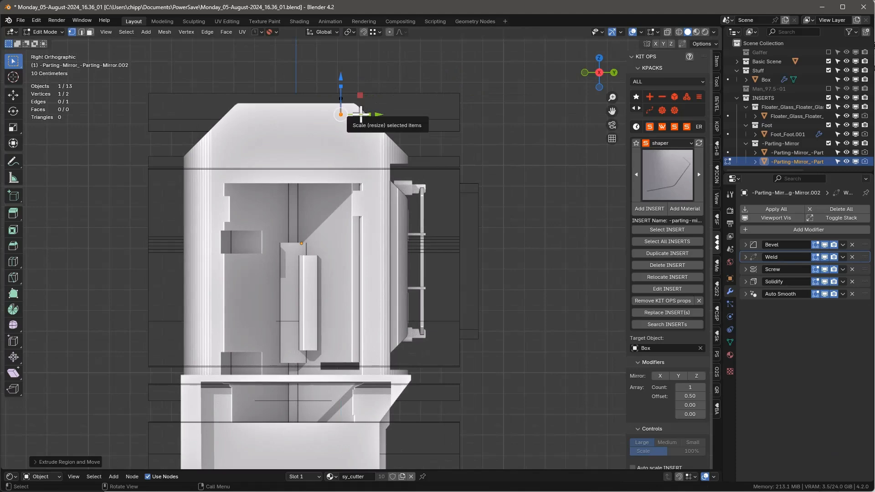
key(e)
key(y)
click(377, 114)
Extend the roof profile diagonally down parallel to the roof slope, then outward along Y past the box
key(e)
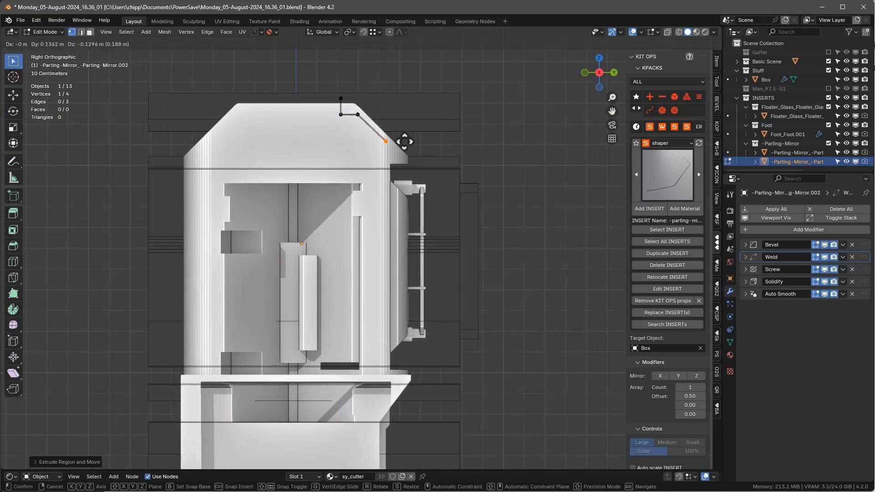
click(420, 159)
key(e)
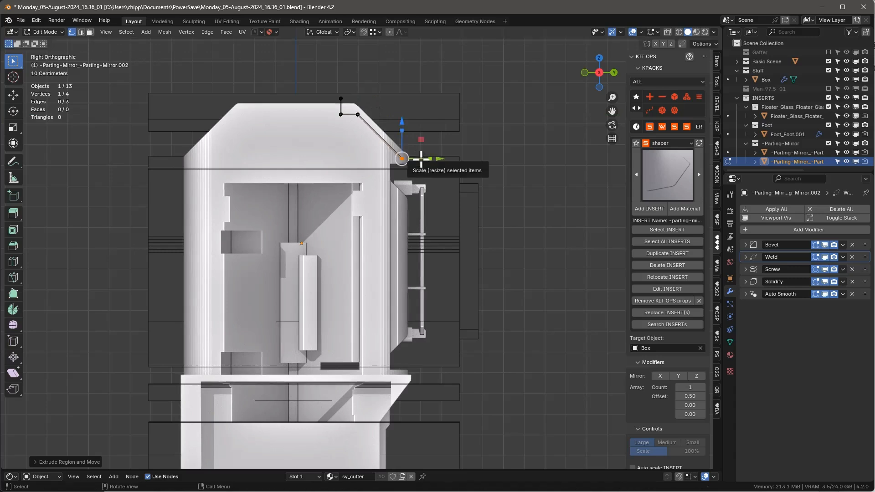
key(y)
click(434, 158)
Build a separate profile below the roof that runs diagonally inward, straight down beside the side recess, and diagonally outward above the base
click(381, 212)
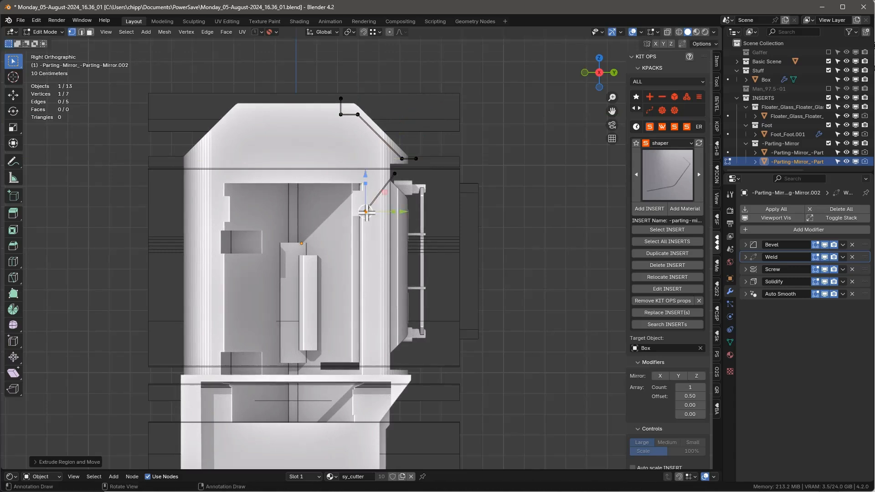
key(e)
key(z)
click(401, 346)
key(e)
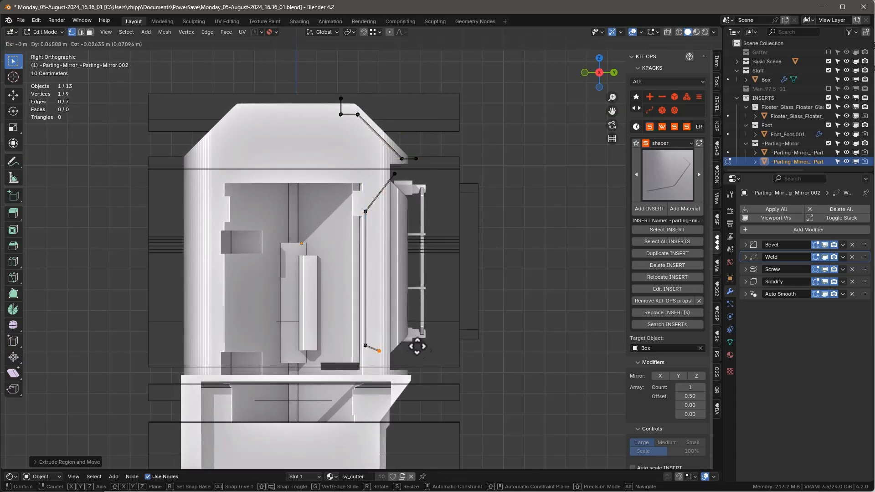
click(431, 364)
Give the middle profile's two inner corners a bevel weight of 0.28 and raise the upper corner slightly
drag(355, 201, 385, 355)
click(716, 62)
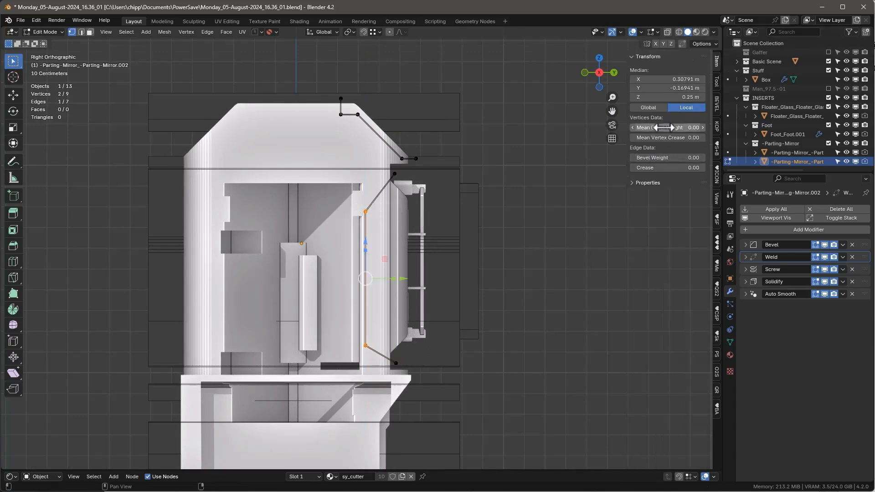
drag(668, 128, 684, 128)
click(366, 210)
drag(366, 175, 368, 165)
shift+drag(359, 332, 381, 347)
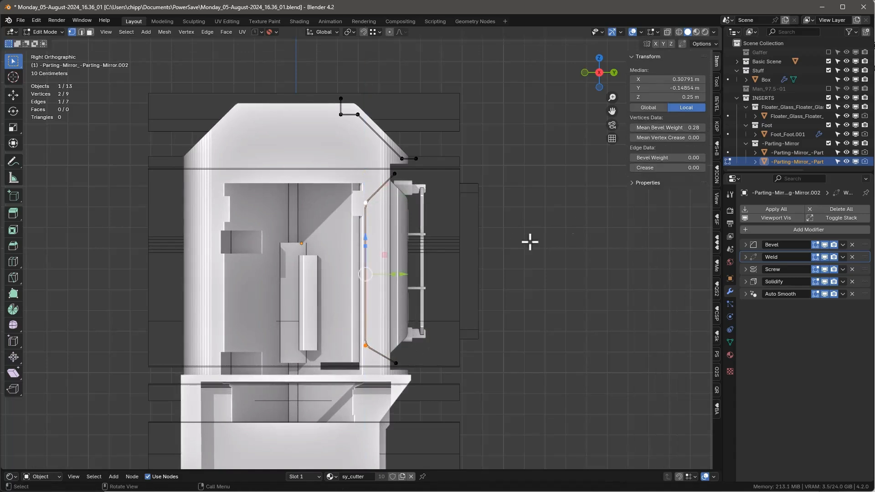
Leave mesh editing, add a Mirror modifier to the parting line and place it above the Screw modifier
key(Tab)
click(810, 230)
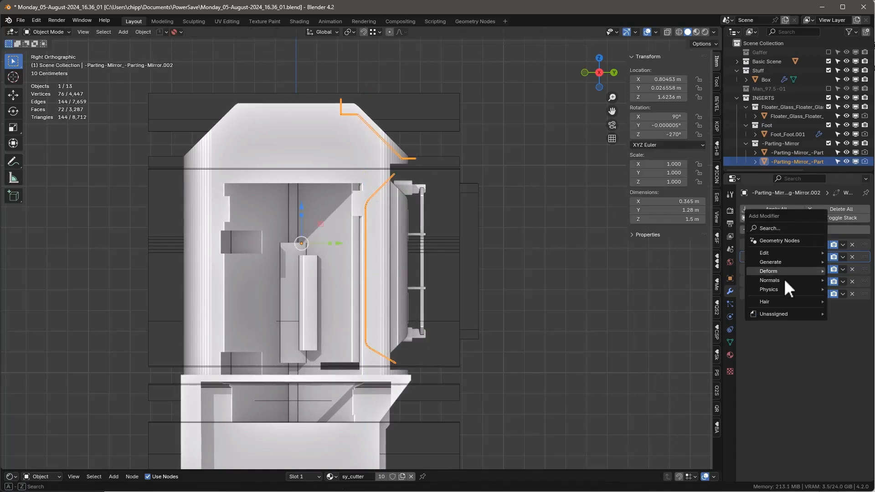
click(803, 232)
click(806, 230)
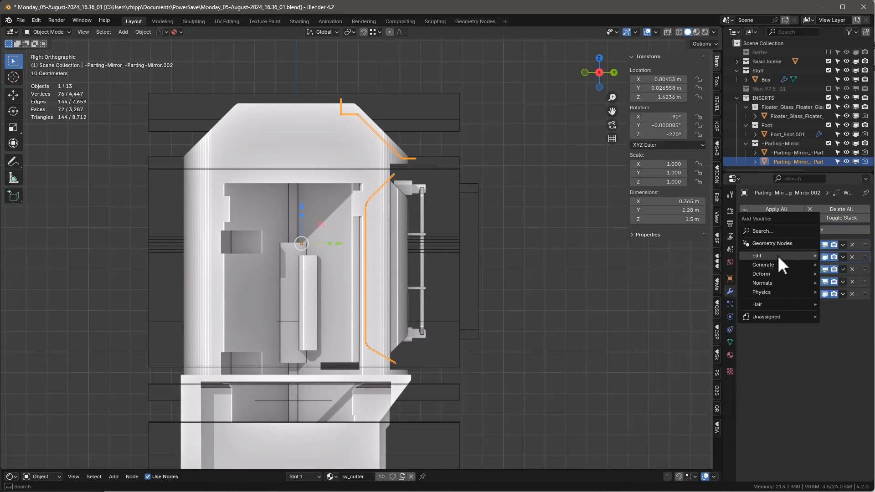
mouse_move(781, 264)
click(678, 328)
drag(865, 306, 861, 269)
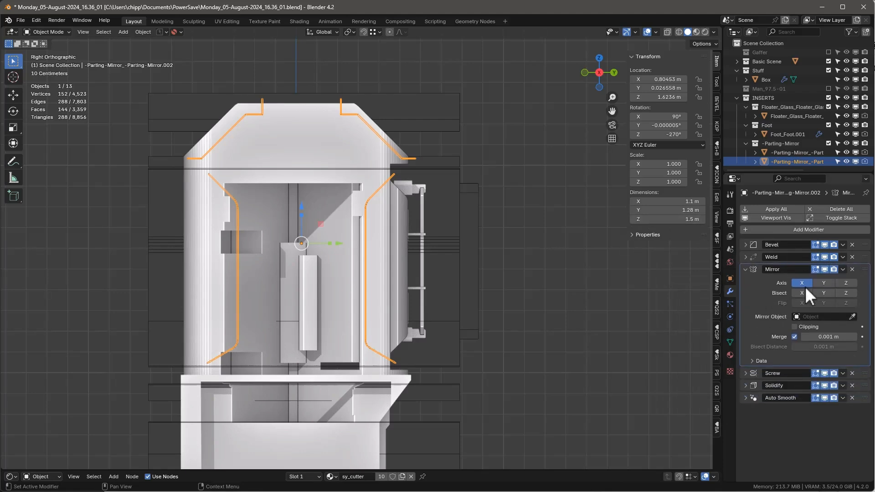
Enable X bisecting for the mirror and set the Screw modifier's distance to -2.07 m so the lines span the box's length
scroll(497, 205, down, 1)
middle_drag(497, 206, 453, 244)
click(745, 373)
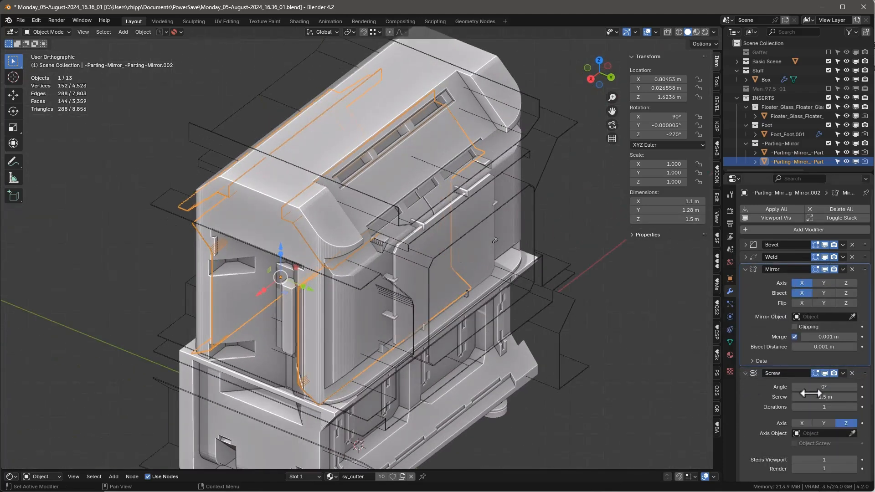
drag(814, 397, 833, 397)
middle_drag(477, 256, 528, 221)
scroll(452, 204, up, 2)
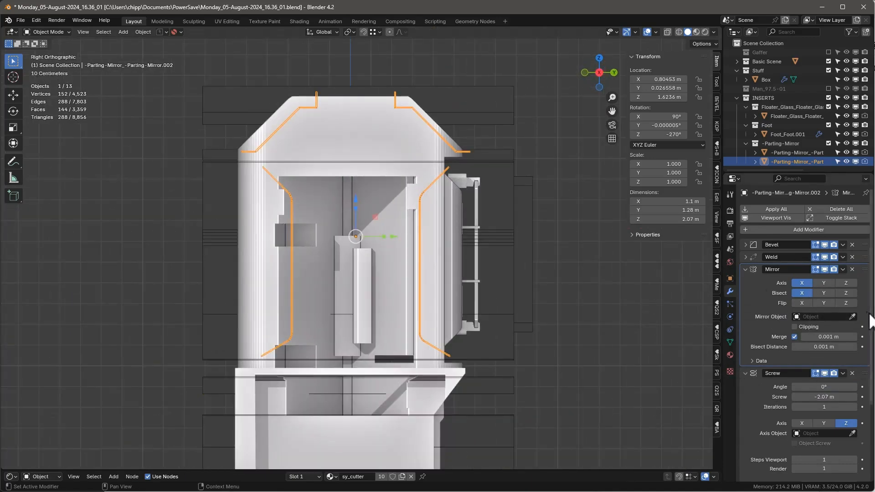
Use the box as the mirror object and switch the mirror and bisect axis to Y
click(851, 317)
click(444, 192)
click(823, 282)
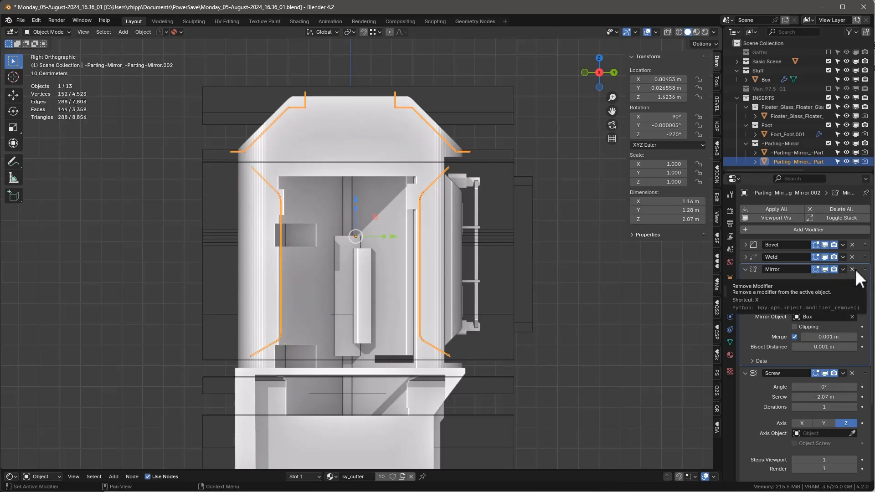
Extrude both outer ends of the middle profile outward along Y so they run past the box
key(Tab)
key(g)
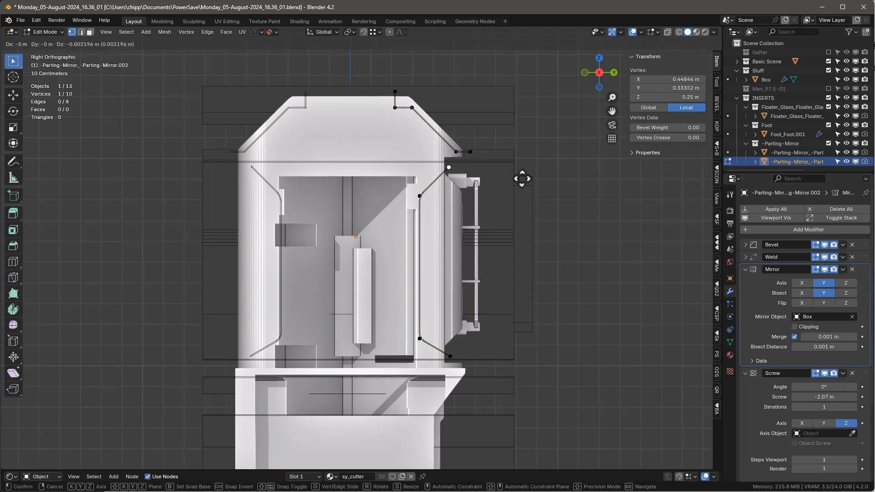
key(y)
click(578, 185)
click(449, 356)
key(e)
key(y)
click(503, 347)
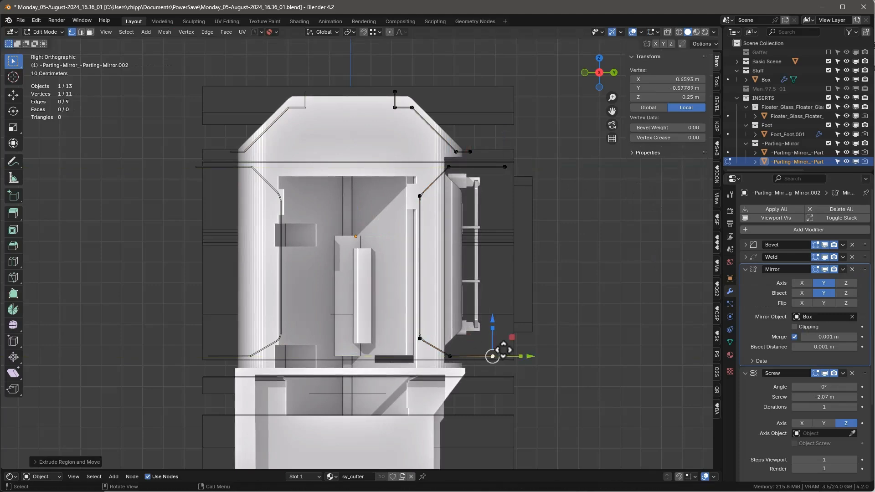
Duplicate a vertex down beside the lower base, then extrude it inward along Y and straight down along Z
scroll(525, 283, down, 1)
shift+middle_drag(532, 273, 538, 249)
scroll(537, 234, down, 1)
key(shift+d)
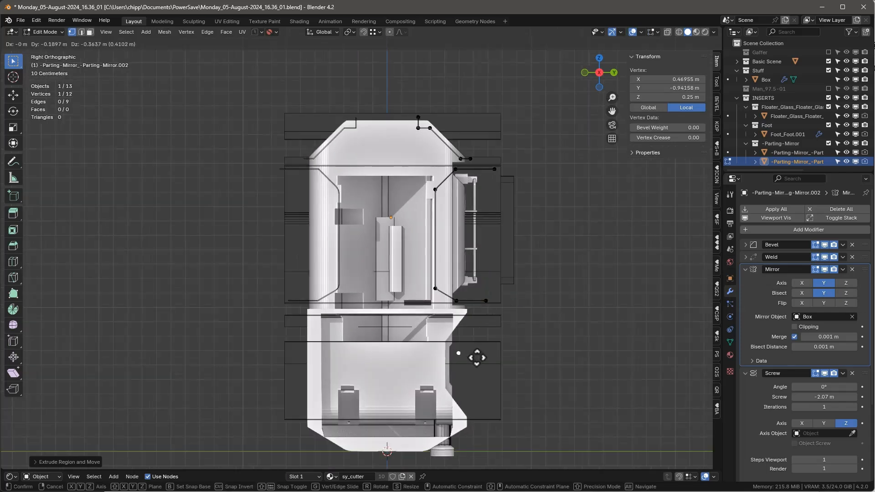
click(498, 351)
key(e)
key(y)
click(459, 346)
key(e)
key(z)
click(479, 396)
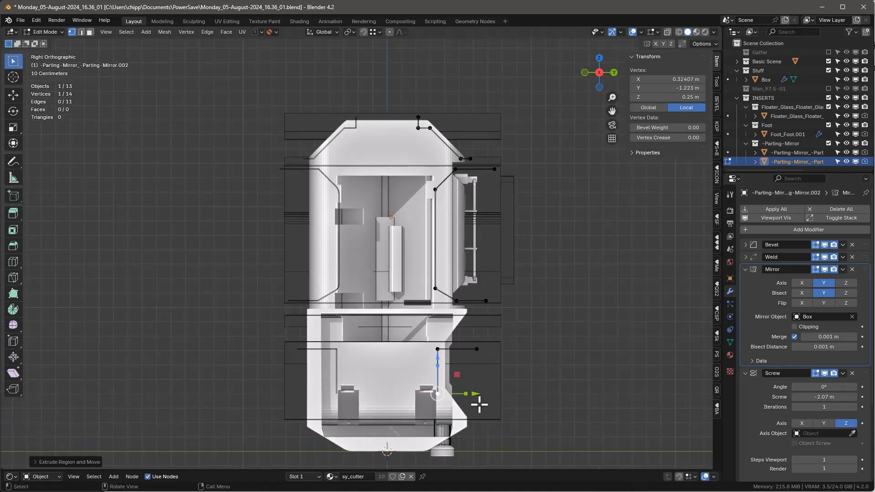
Extend the base profile diagonally outward and add a last segment running down past the bottom of the recess
key(e)
click(490, 417)
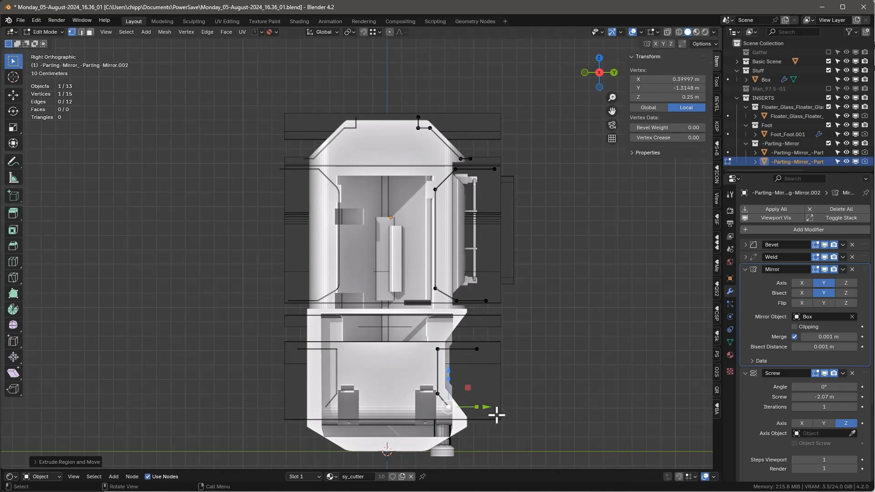
key(e)
key(y)
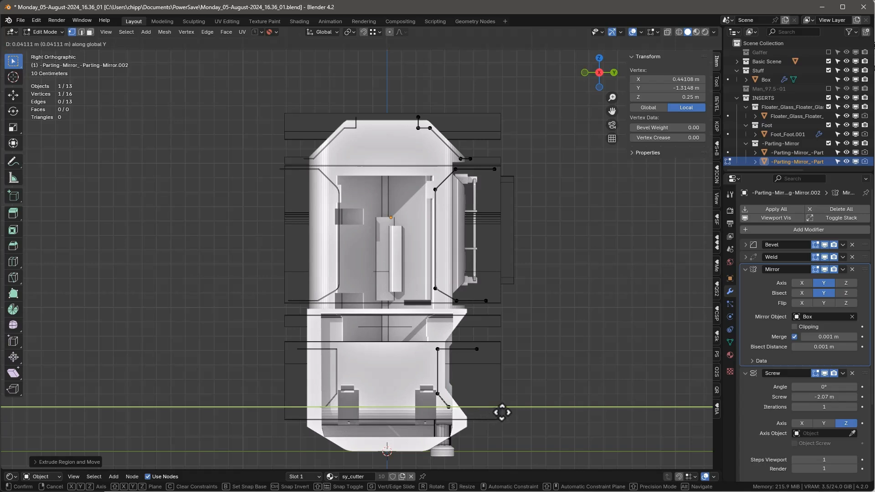
click(423, 419)
scroll(439, 425, up, 3)
key(g)
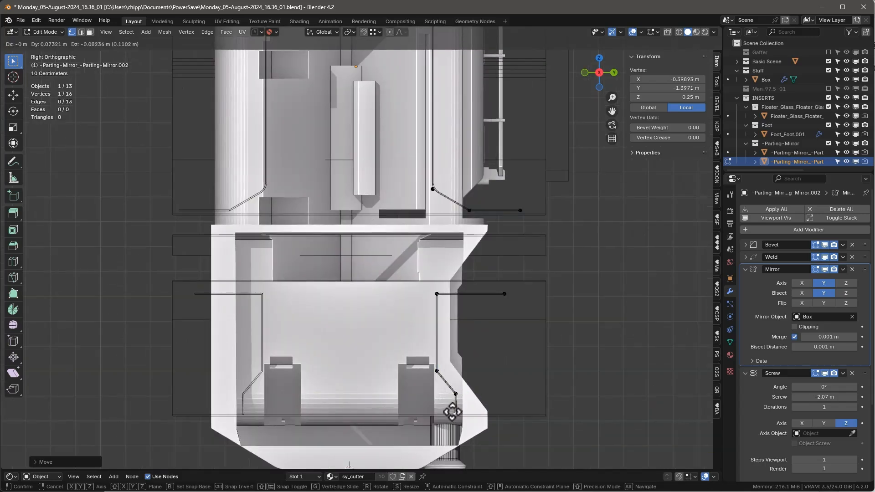
click(452, 421)
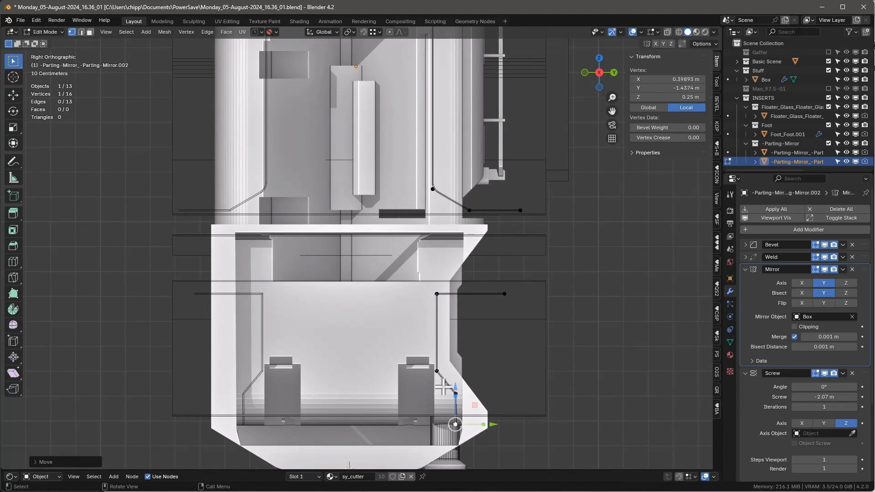
Set the bevel weight of the base profile's upper diagonal corner to 0.29 and leave mesh editing
shift+click(455, 394)
scroll(512, 340, up, 1)
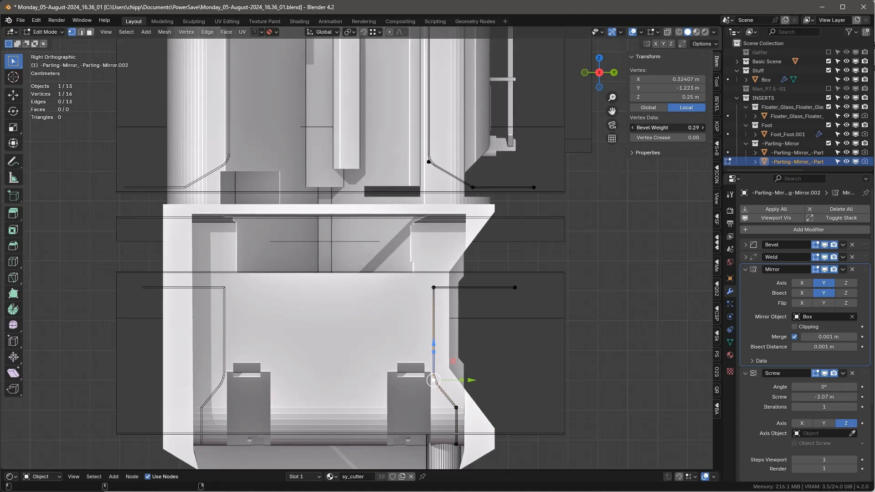
key(Tab)
scroll(470, 248, down, 1)
scroll(470, 248, down, 5)
scroll(360, 278, up, 4)
scroll(359, 297, down, 4)
Select the box, toggle its modifiers' viewport visibility off and on again, and inspect the parting lines from several sides
middle_drag(360, 297, 449, 249)
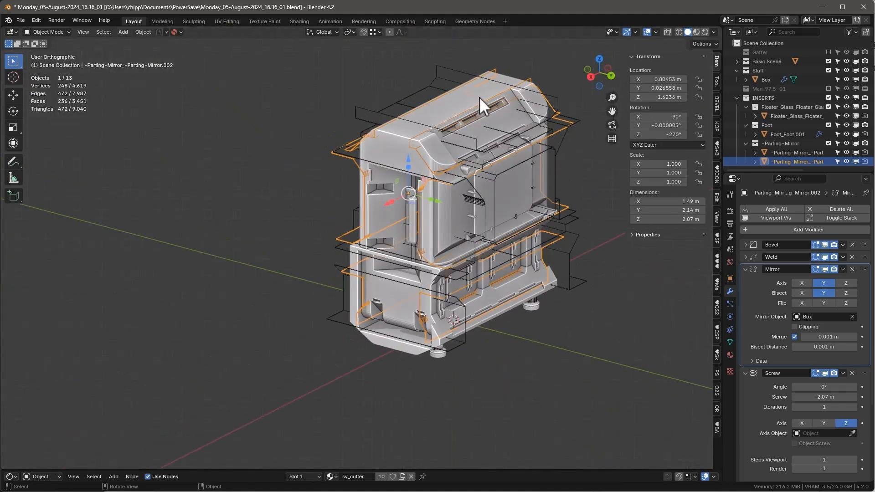
click(479, 97)
click(783, 217)
click(782, 217)
scroll(333, 197, up, 4)
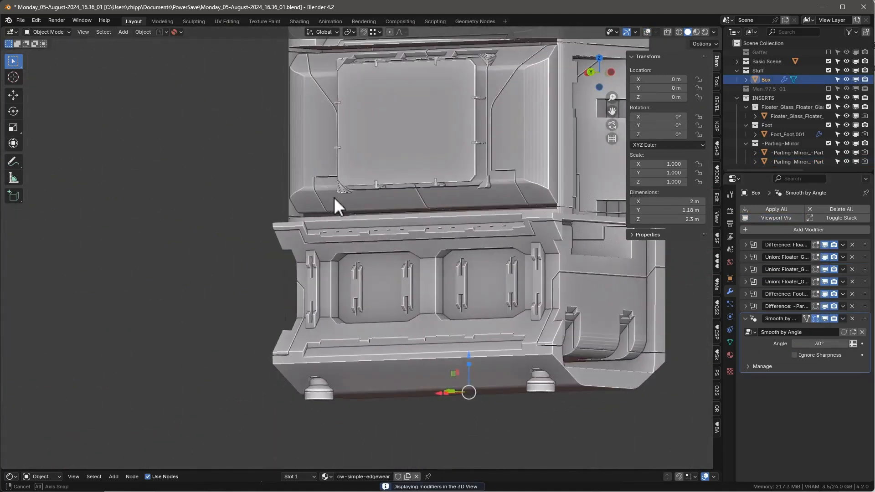
middle_drag(334, 197, 406, 191)
scroll(379, 209, down, 1)
Switch KIT OPS from the shaper KPACK to controls and choose the controls06 INSERT
click(717, 125)
click(678, 166)
scroll(356, 191, up, 3)
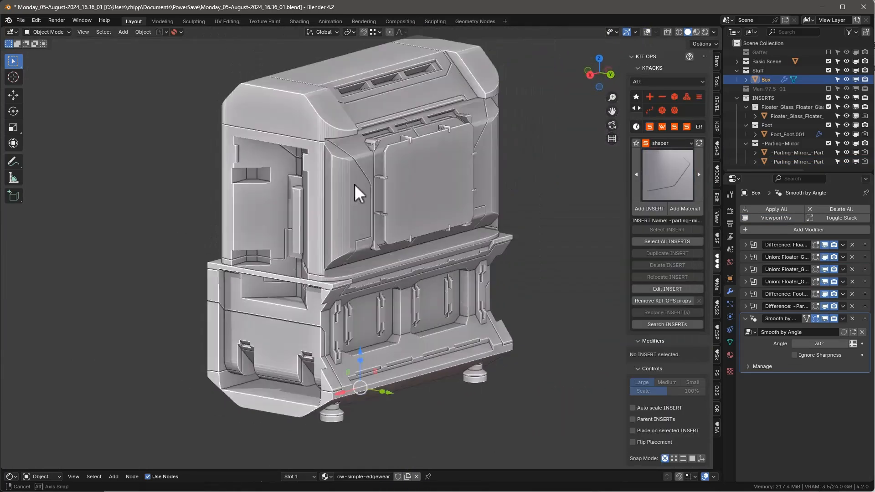
click(661, 144)
click(644, 267)
click(670, 174)
scroll(394, 202, up, 5)
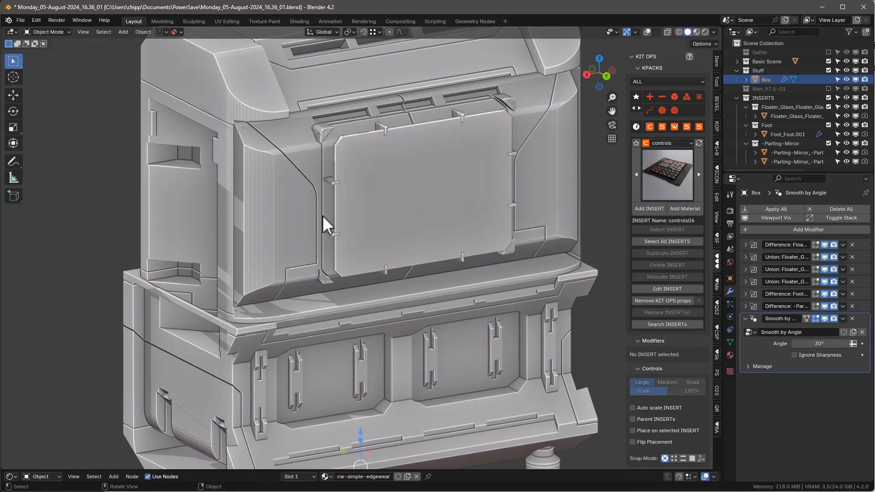
scroll(321, 215, down, 1)
middle_drag(322, 216, 333, 240)
Show the viewport overlays and place a controls06 INSERT on the box face at each side of the glass screen
click(647, 32)
click(649, 208)
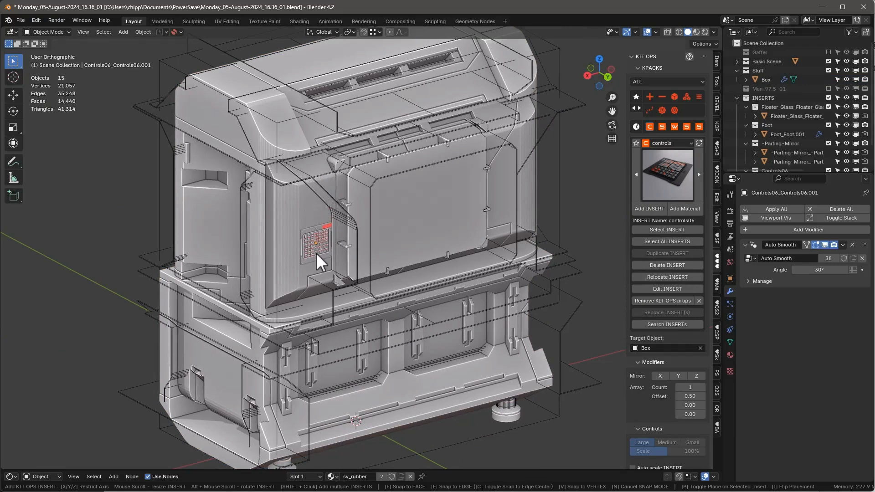
shift+click(318, 256)
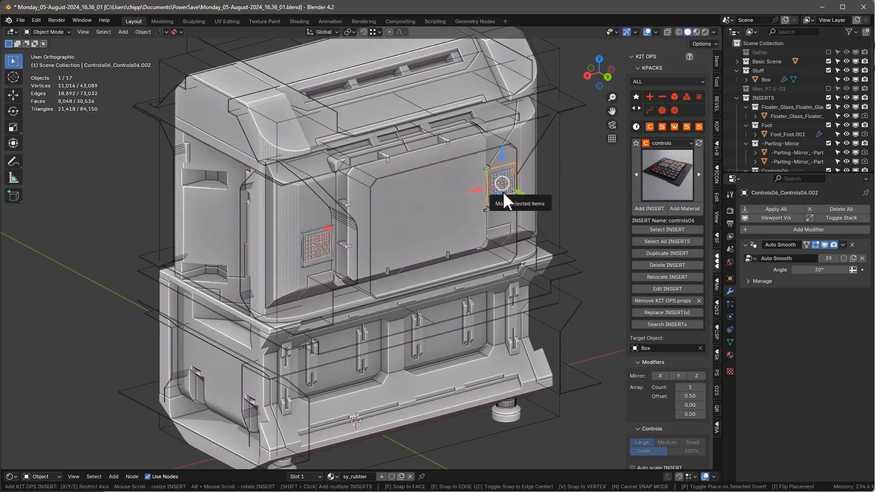
click(503, 193)
mouse_move(480, 220)
middle_down()
mouse_move(475, 231)
mouse_move(483, 224)
middle_up()
Choose the controls05 INSERT and place it on the sloped roof face above the screen
click(667, 179)
click(628, 231)
click(649, 208)
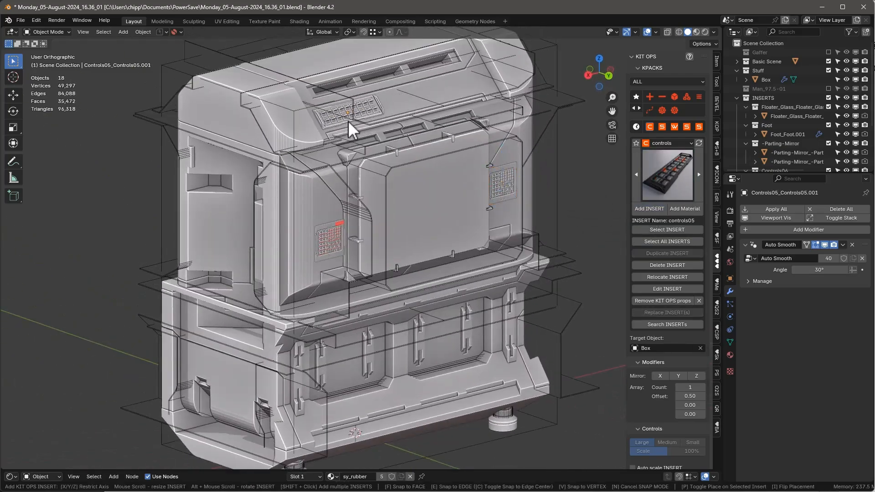
click(349, 121)
Set the array count of the controls05 INSERT to 3
scroll(677, 387, down, 4)
click(702, 314)
drag(690, 323, 695, 323)
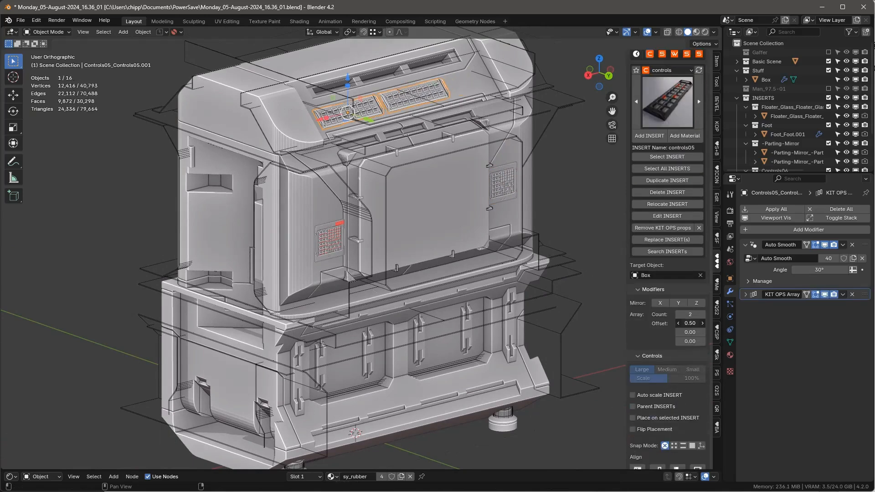
click(702, 314)
Resize and reposition the row of controls05 panels across the roof slope and set its array offset to 0.47
key(s)
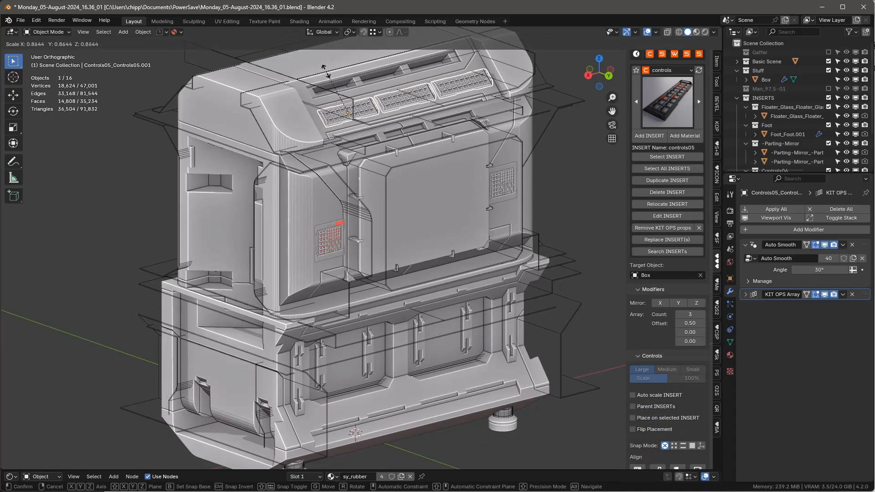
click(323, 67)
middle_drag(417, 89, 293, 100)
key(g)
click(334, 101)
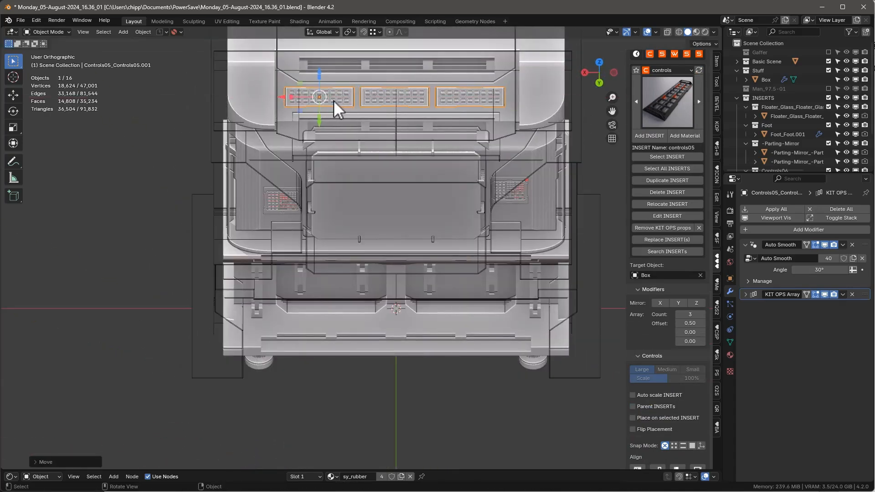
key(s)
click(341, 90)
drag(686, 323, 680, 323)
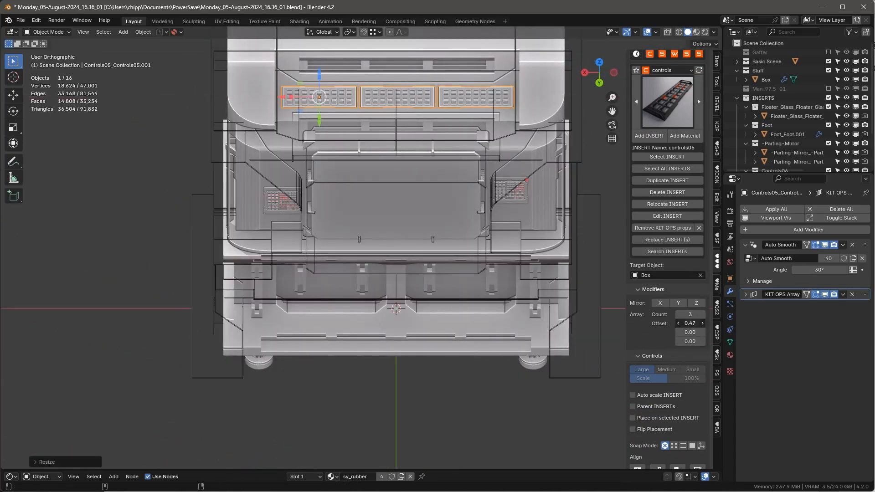
Choose the controls03 INSERT and, with Place on selected INSERT enabled, place it near the upper right corner of the glass screen
middle_drag(513, 256, 615, 180)
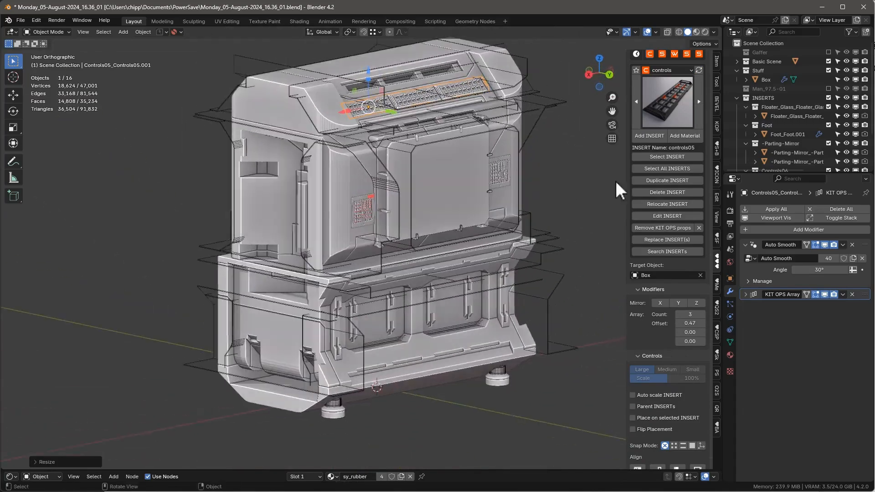
click(635, 109)
click(521, 156)
shift+middle_drag(358, 191, 382, 233)
click(382, 233)
mouse_move(437, 232)
middle_down()
mouse_move(390, 229)
mouse_move(430, 216)
mouse_move(449, 239)
middle_up()
scroll(463, 253, up, 3)
scroll(463, 254, down, 5)
middle_drag(490, 286, 528, 193)
click(502, 198)
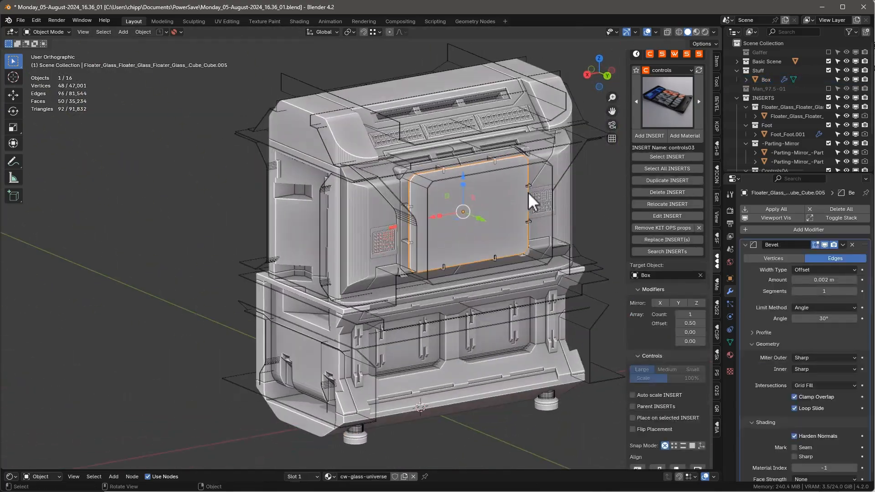
click(634, 418)
click(649, 136)
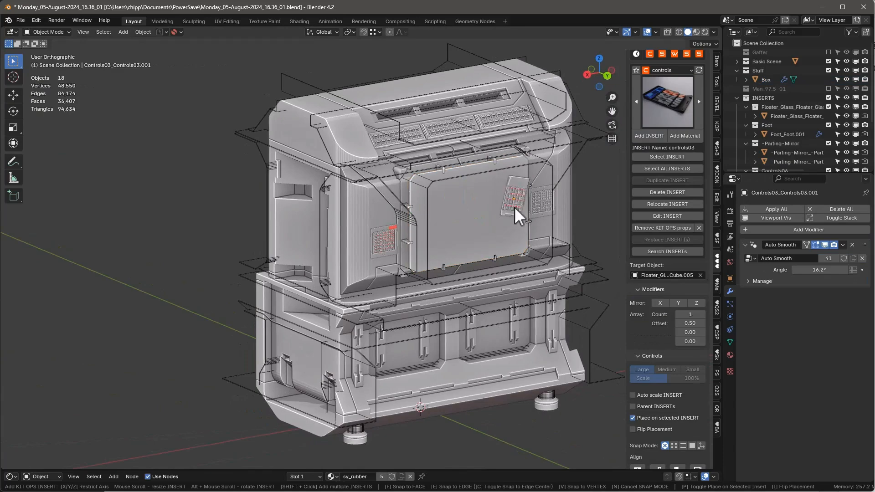
click(516, 205)
Choose the controls01 INSERT, rotate it and place it at the lower left corner of the glass screen
middle_drag(515, 198, 547, 168)
click(674, 100)
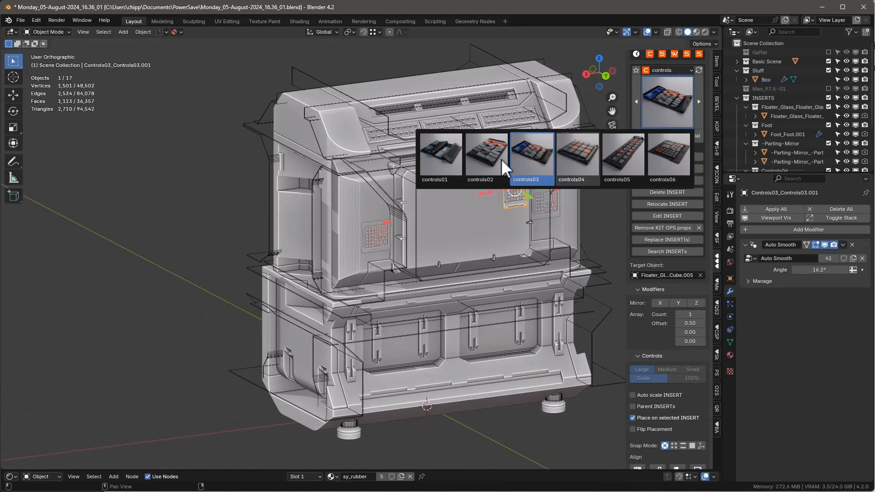
click(441, 157)
scroll(449, 184, down, 2)
scroll(450, 184, up, 2)
shift+middle_drag(453, 210, 456, 165)
click(649, 135)
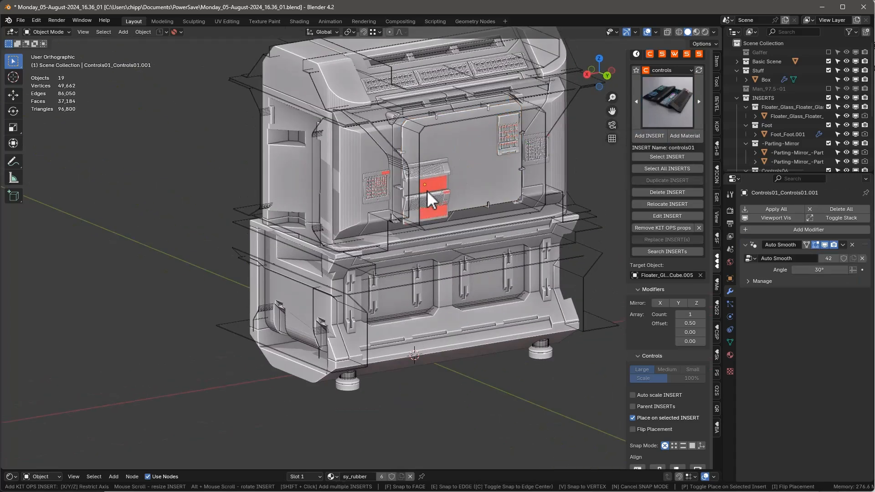
alt+scroll(428, 188, down, 4)
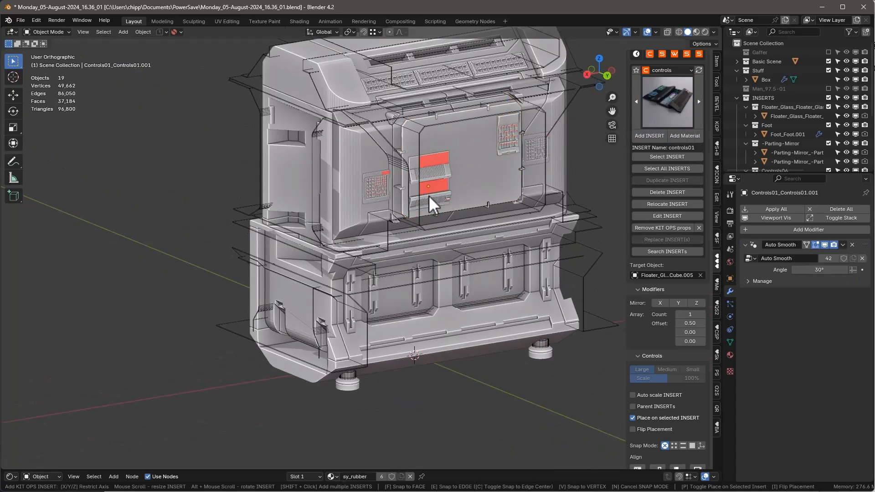
scroll(429, 195, down, 3)
click(425, 204)
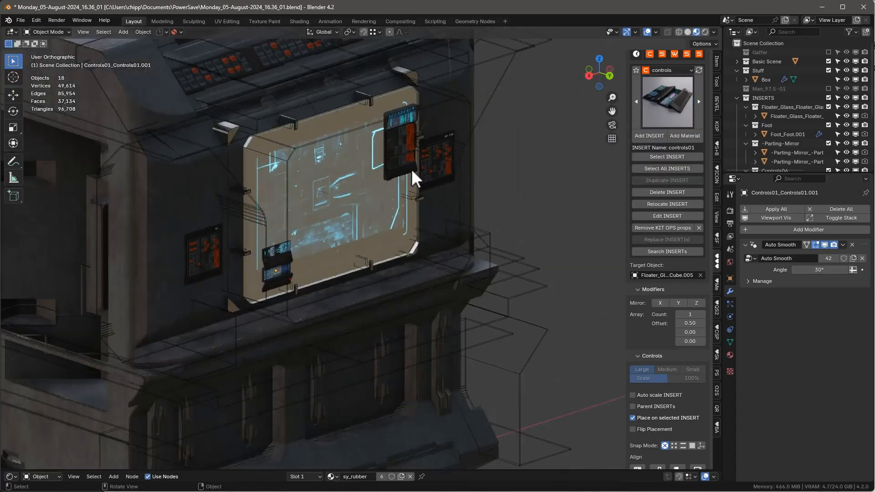
With Place on selected INSERT off, retarget the controls03 panel to Box and relocate it into the recess at the box's side
click(411, 168)
mouse_move(411, 169)
middle_down()
mouse_move(382, 181)
mouse_move(434, 196)
mouse_move(394, 168)
middle_up()
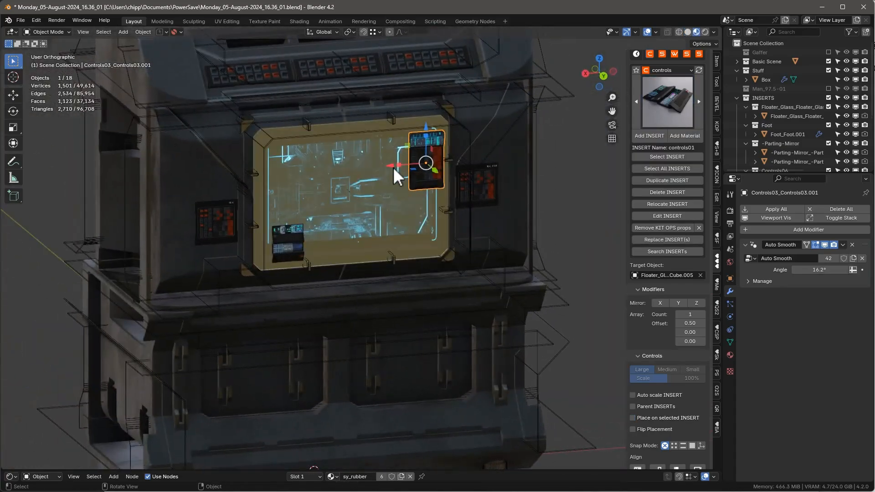
scroll(681, 376, down, 3)
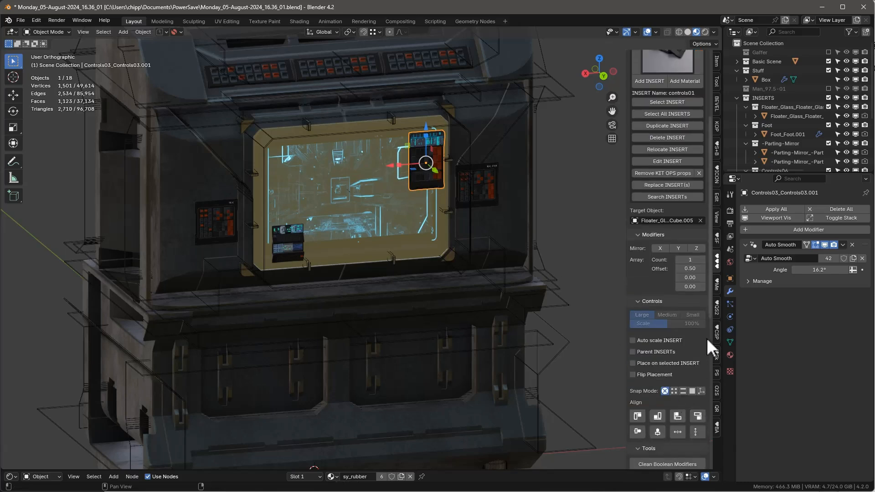
click(513, 161)
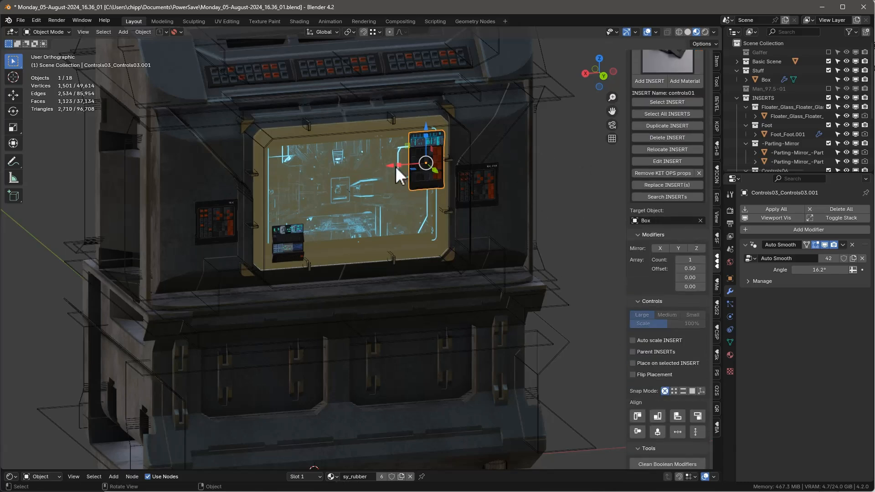
click(673, 150)
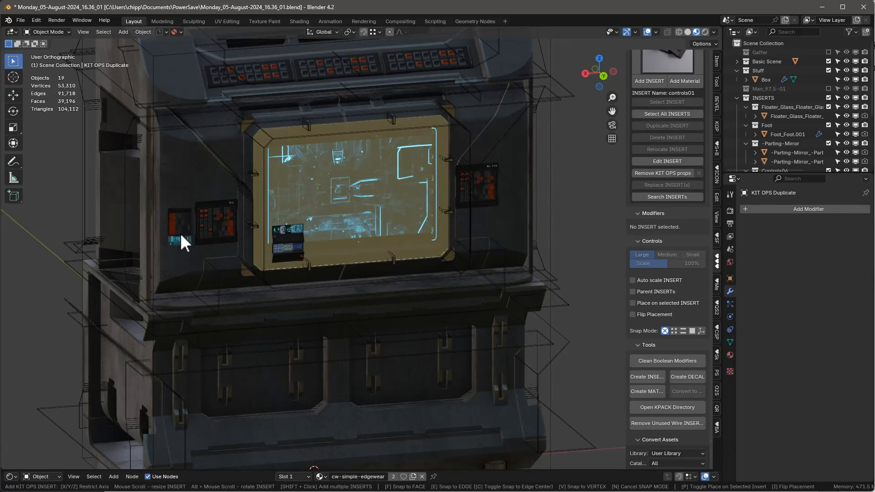
click(119, 229)
Retarget the controls01 panel to Box and relocate it into the right recessed bay of the lower front
click(287, 239)
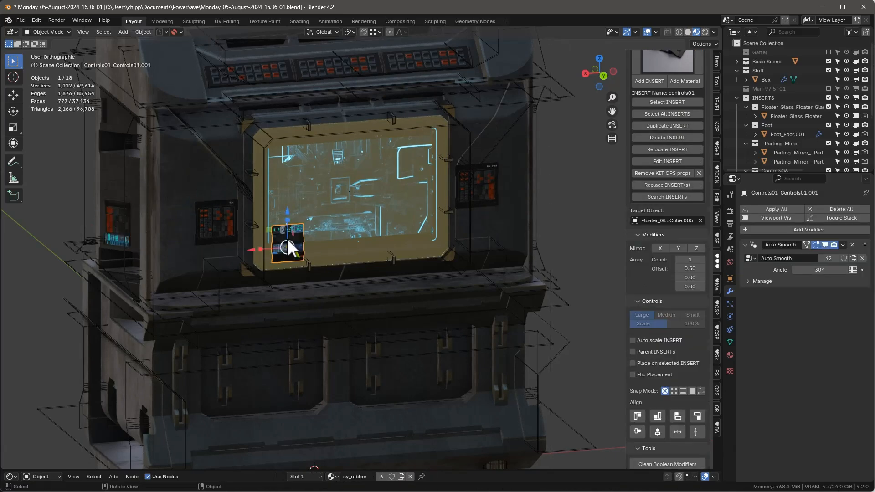
click(700, 220)
click(700, 220)
click(511, 171)
click(667, 150)
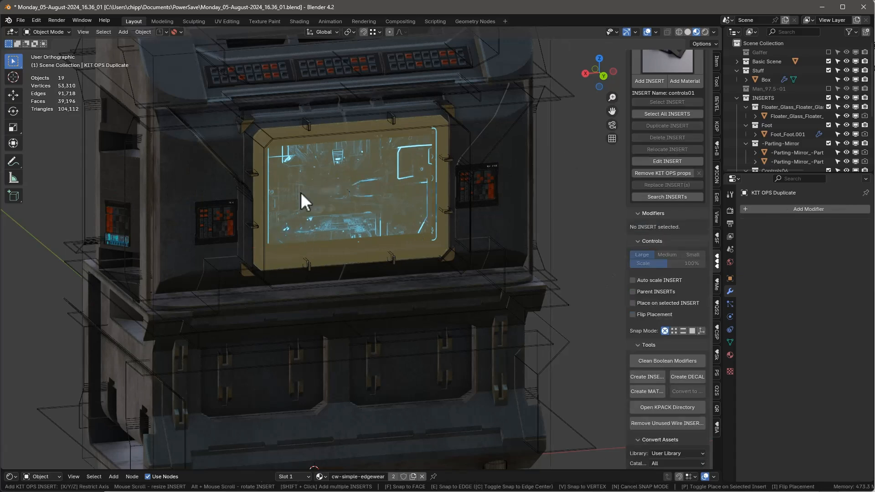
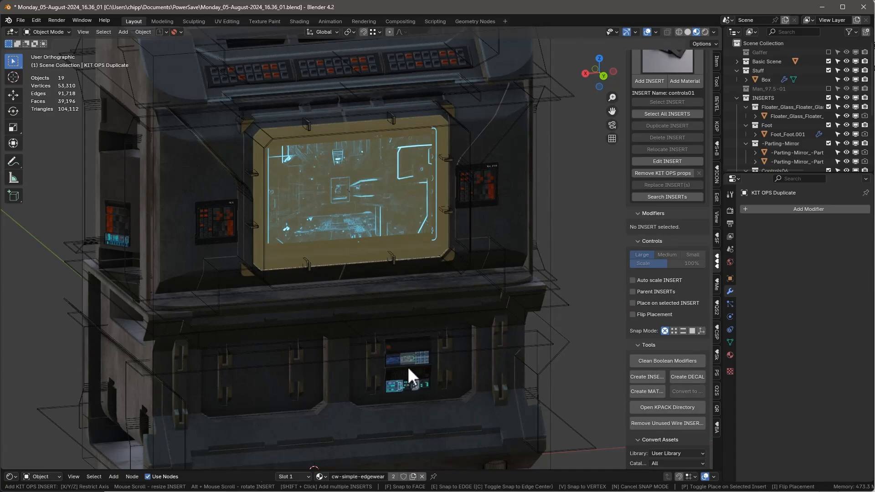
click(407, 366)
Relocate the controls01 panel within its bay, turned upside down, and mirror it on X to the other bay
middle_drag(481, 291, 397, 349)
scroll(398, 349, down, 4)
scroll(396, 350, up, 20)
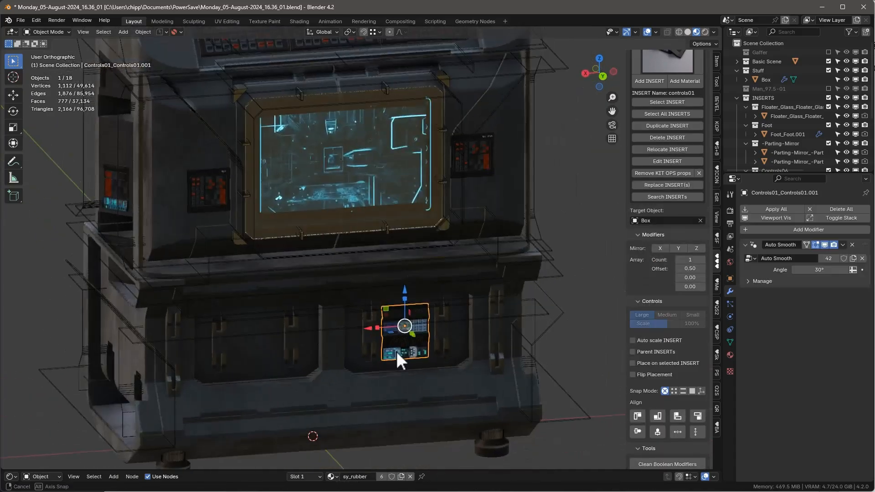
scroll(405, 335, down, 7)
scroll(509, 200, down, 5)
middle_drag(509, 201, 511, 201)
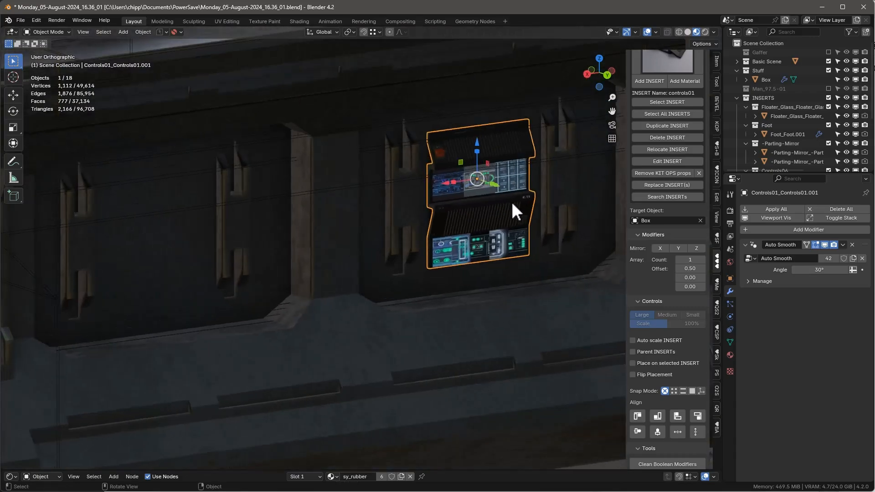
click(660, 149)
alt+scroll(477, 184, up, 4)
click(478, 218)
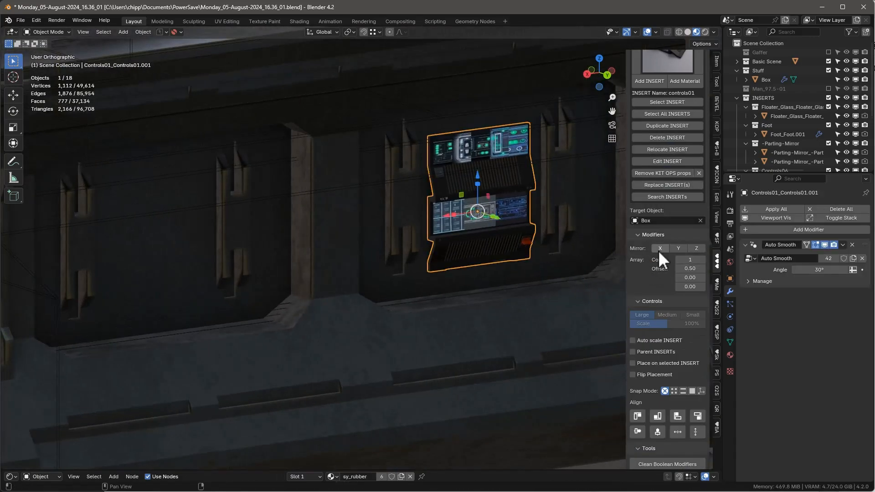
click(660, 249)
scroll(621, 235, down, 4)
Relocate the controls06 panel on the right side of the glass screen to a lower spot on the box face
click(218, 75)
scroll(244, 132, down, 4)
scroll(301, 89, up, 9)
shift+middle_drag(301, 89, 157, 226)
scroll(157, 226, down, 4)
scroll(530, 150, up, 3)
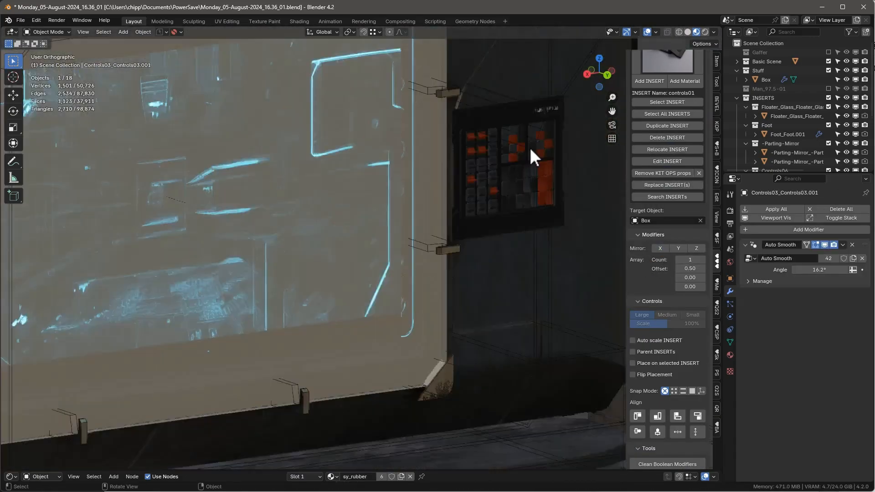
scroll(531, 148, down, 4)
scroll(544, 151, up, 4)
shift+middle_drag(545, 150, 443, 198)
click(445, 248)
shift+middle_drag(326, 133, 225, 269)
click(660, 150)
click(425, 337)
Move the controls06 panel left of the glass screen upward along Z and slightly outward along X
scroll(426, 337, down, 5)
scroll(225, 270, up, 5)
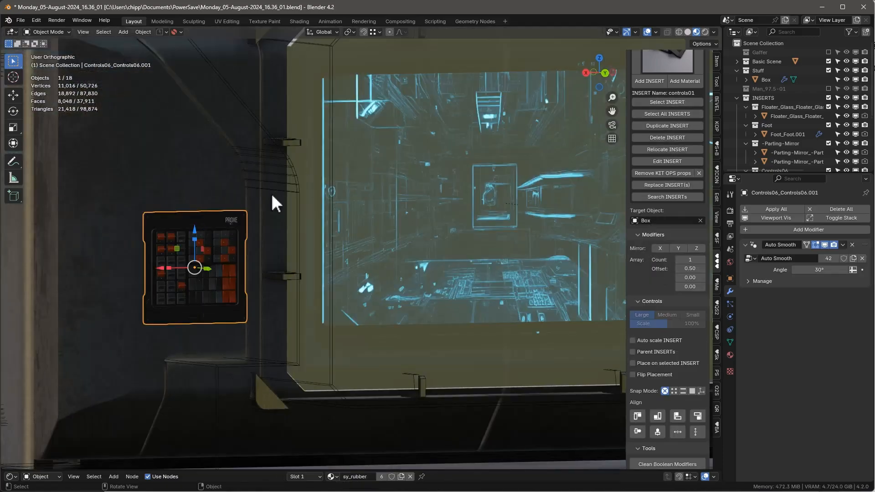
drag(195, 228, 185, 197)
drag(160, 243, 152, 242)
Select the box, open the decals KPACK and place decal-01 on the face below the left controls06 panel
click(218, 159)
scroll(219, 160, down, 5)
middle_drag(219, 160, 241, 185)
scroll(668, 137, up, 4)
click(668, 126)
click(647, 257)
scroll(480, 142, down, 3)
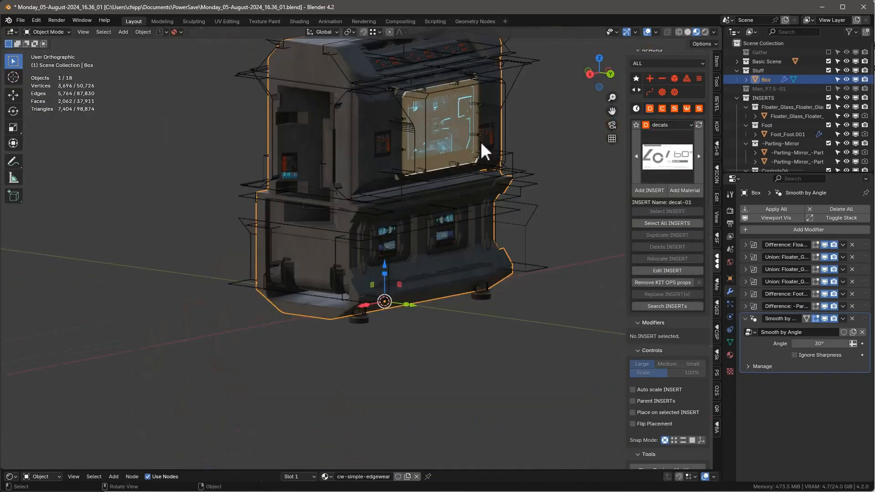
scroll(358, 116, up, 4)
middle_drag(373, 133, 411, 146)
click(666, 157)
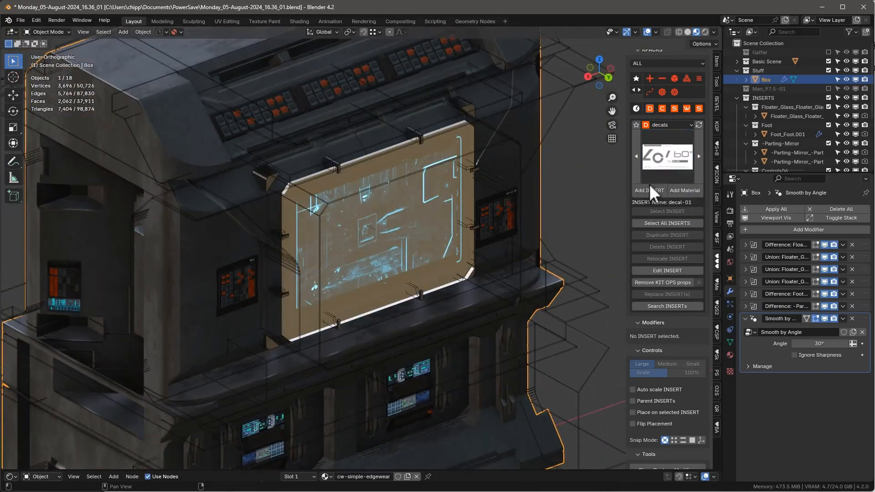
click(656, 190)
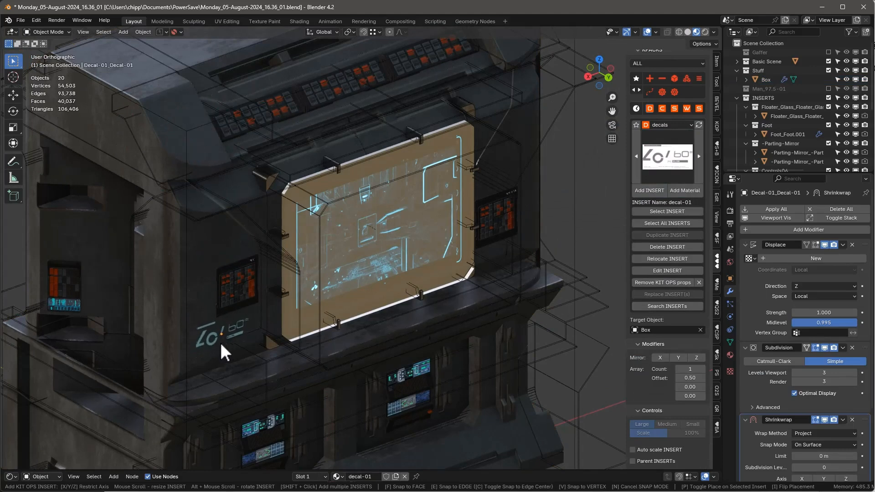
click(220, 343)
Place a second decal-01 near the top of the box's side face, above the recess
middle_drag(436, 131, 414, 105)
scroll(415, 105, down, 4)
middle_drag(310, 142, 414, 170)
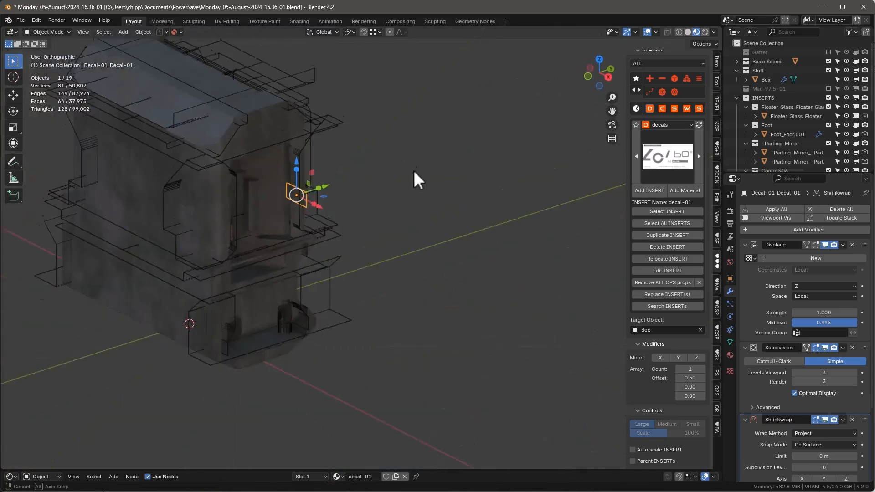
scroll(414, 171, up, 4)
click(233, 205)
scroll(232, 205, down, 6)
Choose decal-06 and place it beside the glass screen's upper right corner and on the lower front between the two bays
middle_drag(319, 196, 545, 180)
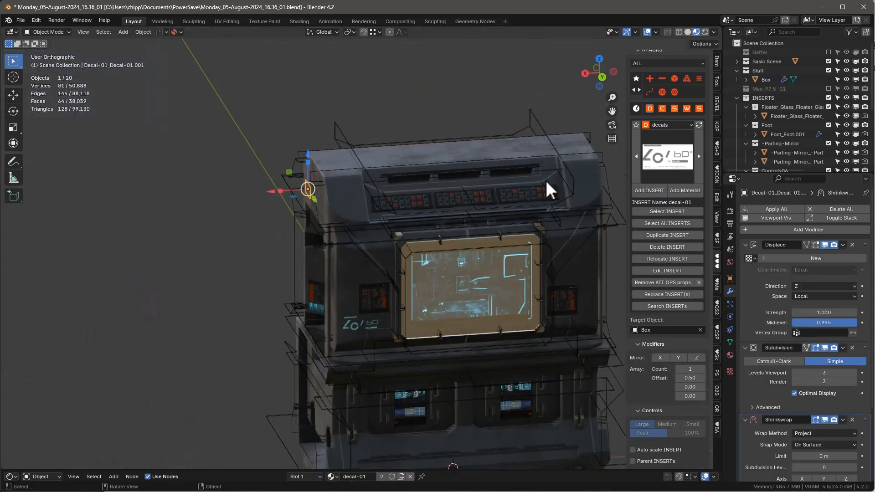
click(667, 160)
click(638, 210)
scroll(401, 128, up, 3)
mouse_move(456, 150)
middle_down()
mouse_move(401, 129)
mouse_move(357, 125)
mouse_move(450, 139)
middle_up()
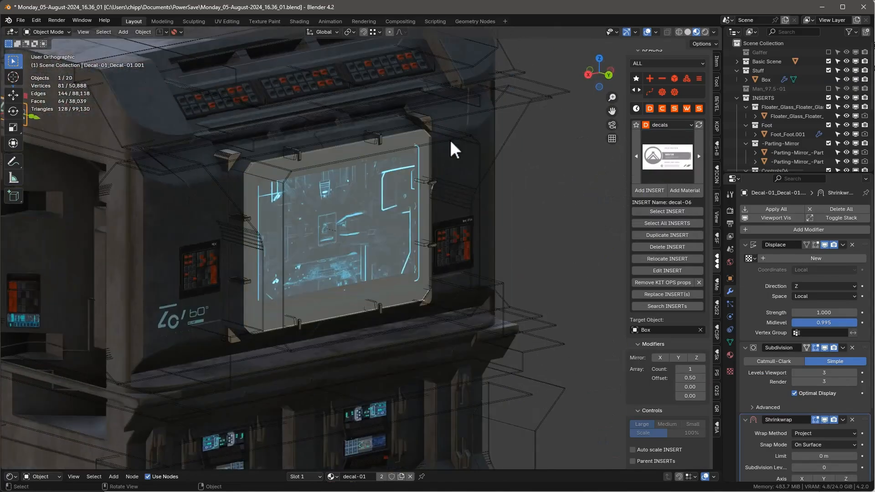
click(449, 140)
click(642, 189)
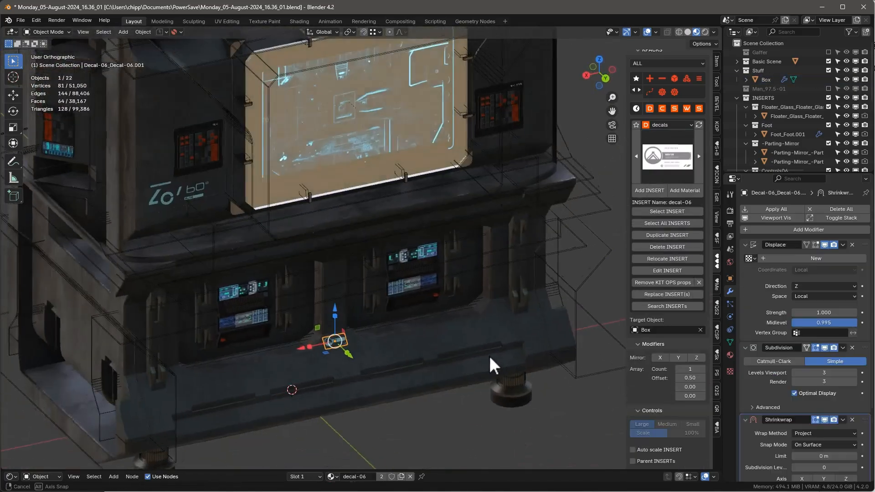
Choose decal-05 and place it at the right end of the box's sloped lower front
click(664, 151)
click(617, 214)
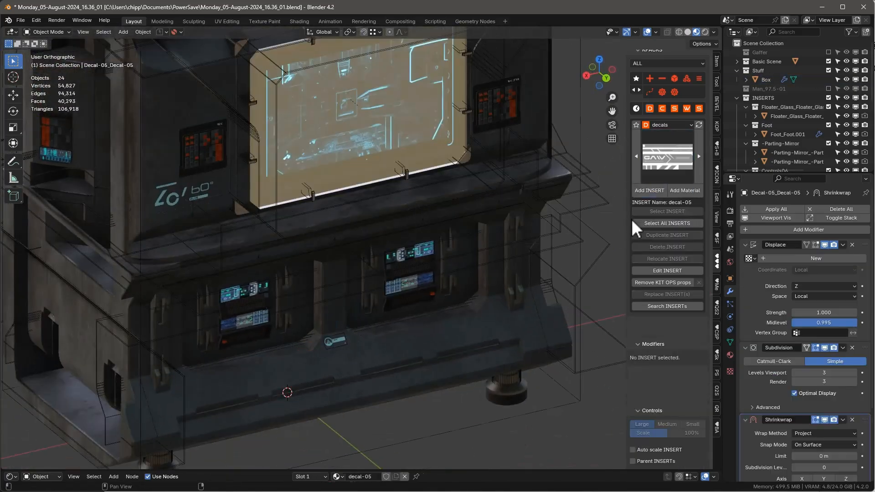
click(650, 190)
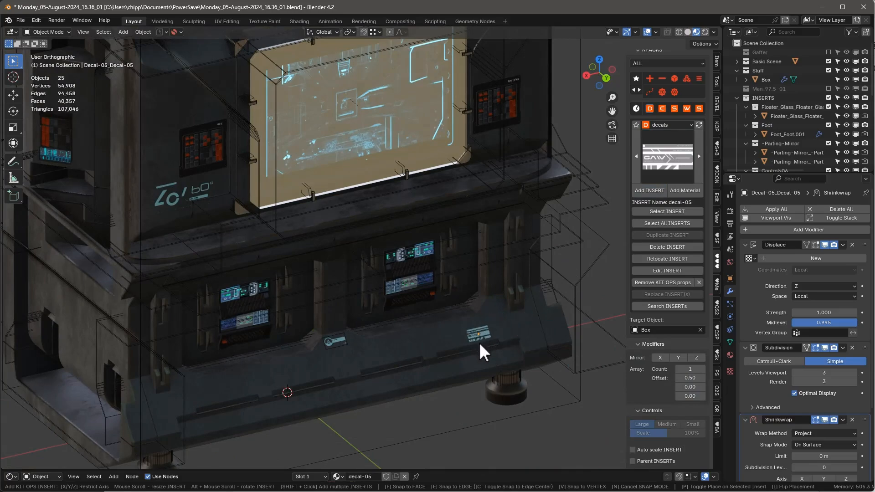
click(557, 340)
scroll(510, 292, down, 5)
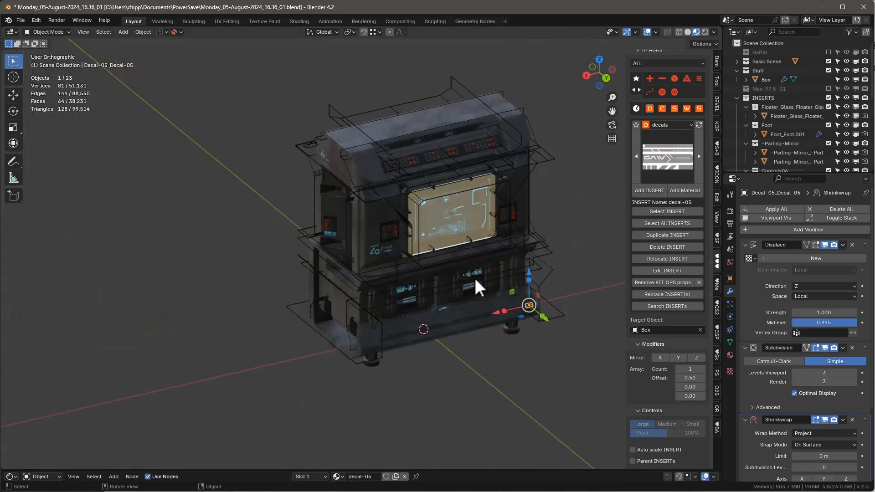
Look through the favourite DM-Widgets KPACKs and return to the recently used decals KPACK
middle_drag(475, 278, 427, 245)
scroll(411, 171, up, 2)
middle_drag(406, 164, 299, 156)
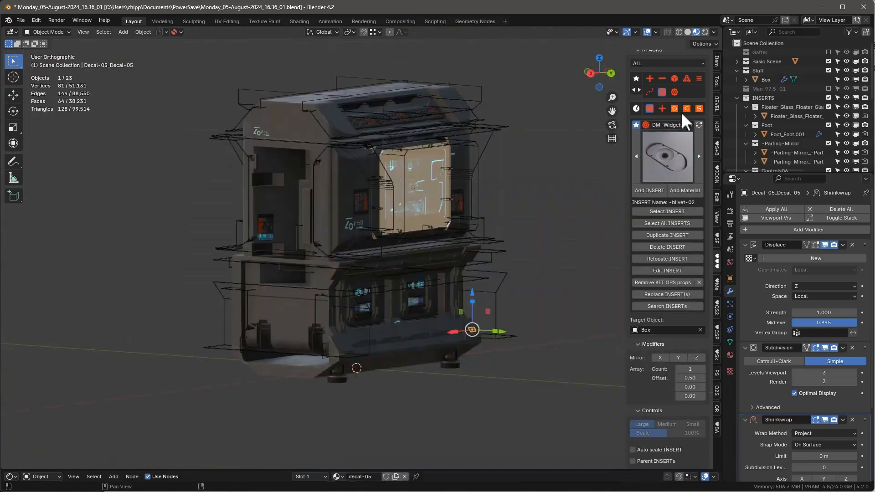
click(679, 147)
click(682, 146)
middle_drag(425, 193, 345, 184)
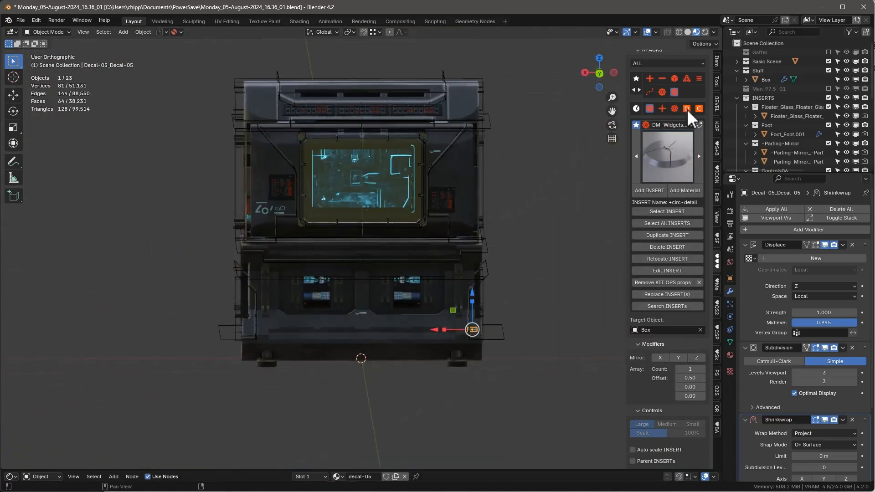
click(688, 109)
Choose the cw-flat-cable INSERT from the widgets KPACK and place it inside the upper recess on the box's side
click(672, 124)
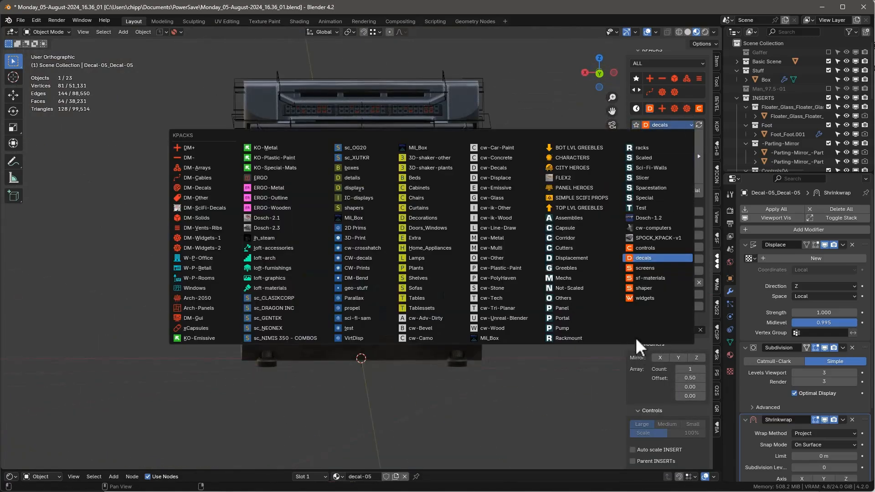
click(658, 297)
click(670, 156)
click(575, 209)
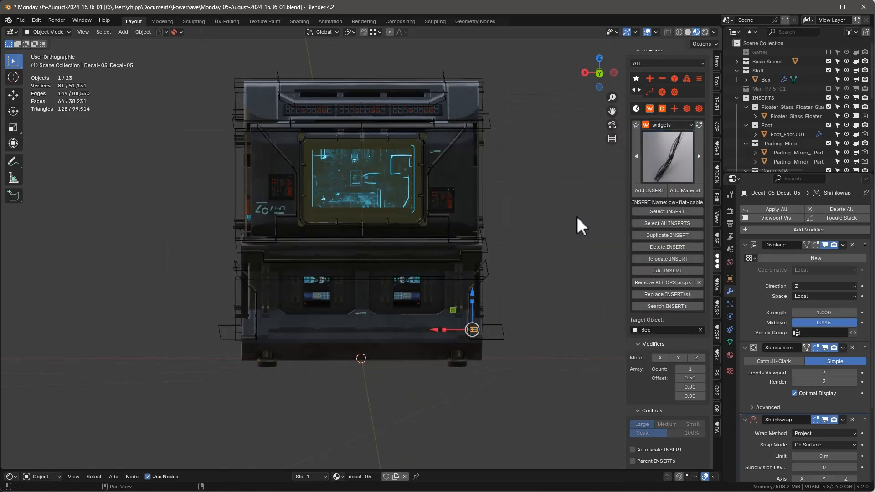
middle_drag(578, 225, 545, 182)
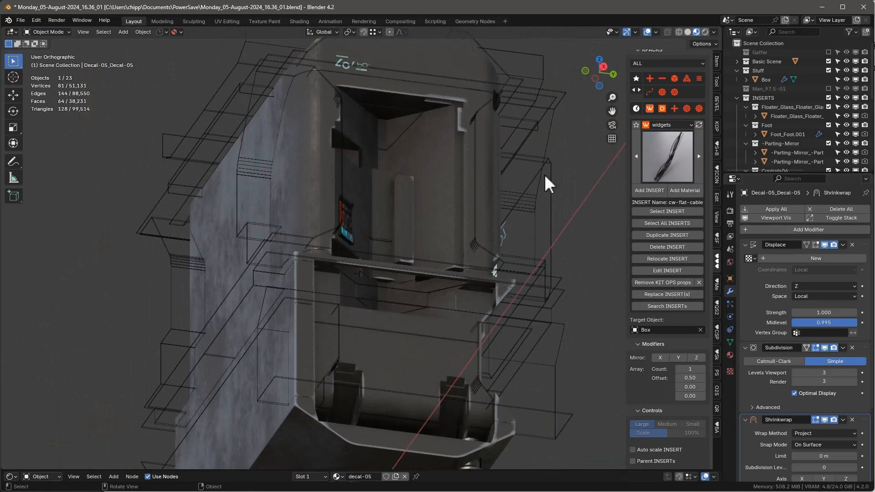
click(651, 191)
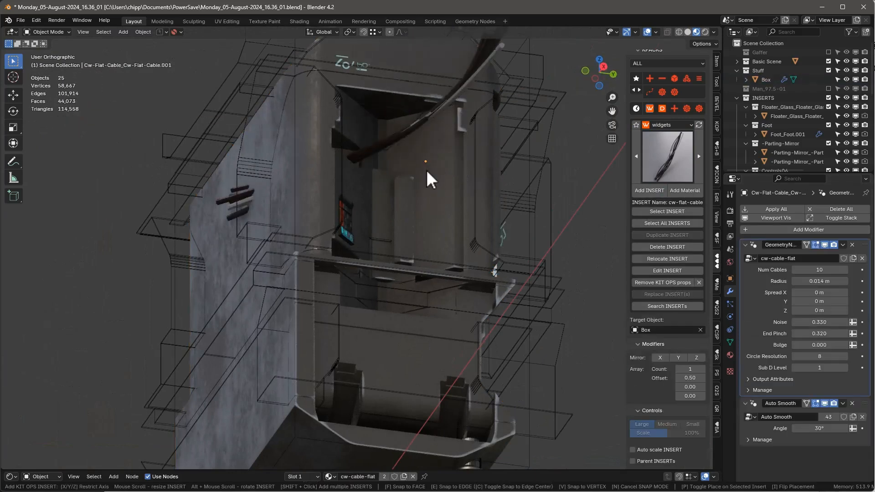
click(406, 101)
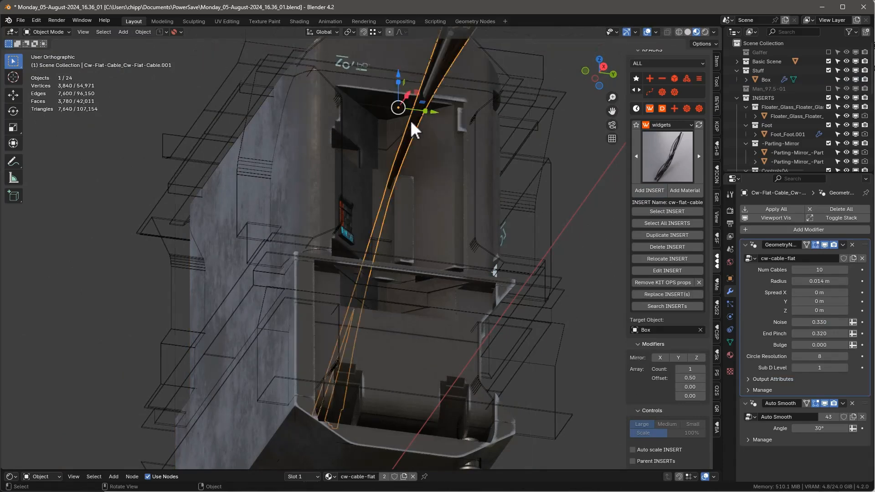
Open the cable's path for editing in a wireframe front view and move all its points along X toward the box's side
scroll(428, 123, down, 4)
mouse_move(428, 123)
middle_down()
mouse_move(521, 165)
mouse_move(486, 124)
middle_up()
scroll(486, 124, up, 4)
key(Tab)
key(z)
click(290, 185)
scroll(399, 154, down, 2)
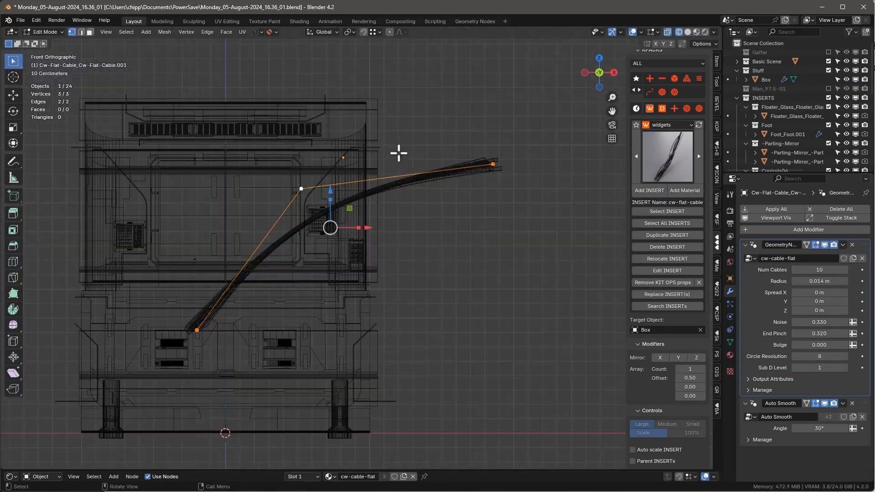
drag(370, 232, 497, 233)
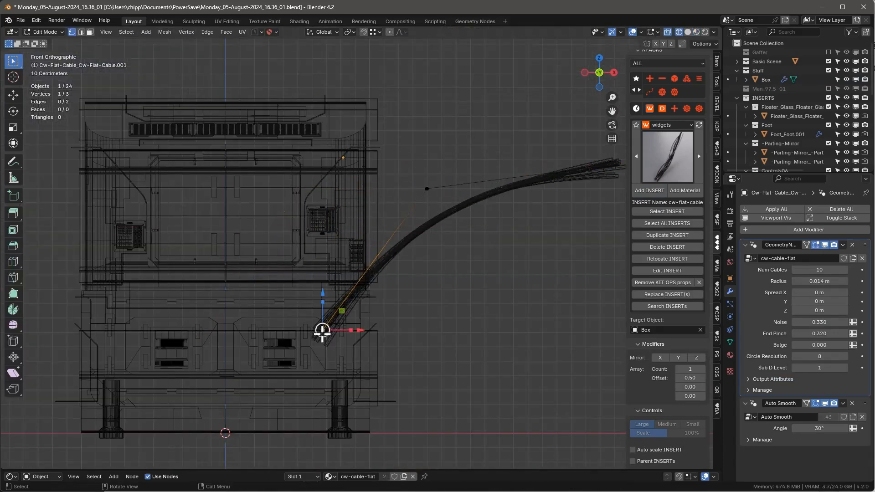
Raise the cable's lower end point to the top of the box's side and pull its middle point down alongside the box
drag(322, 333, 338, 160)
scroll(331, 186, down, 4)
click(377, 187)
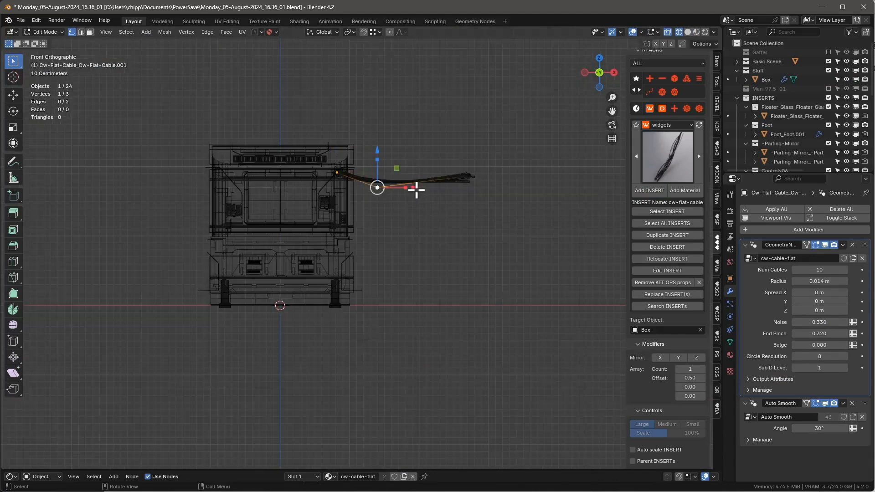
key(g)
click(367, 232)
Shift the whole cable path along Y toward the screen side of the upper recess
key(KP_3)
scroll(383, 178, up, 7)
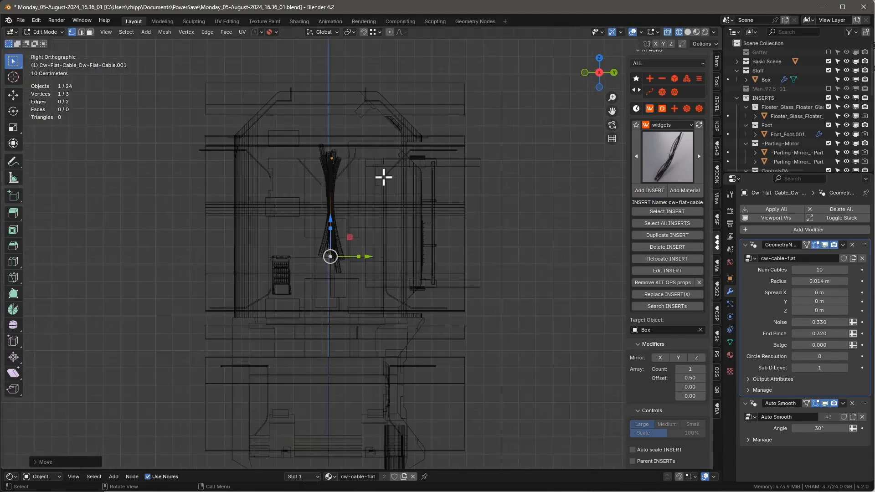
key(a)
drag(351, 210, 407, 210)
key(shift+z)
middle_drag(407, 210, 483, 222)
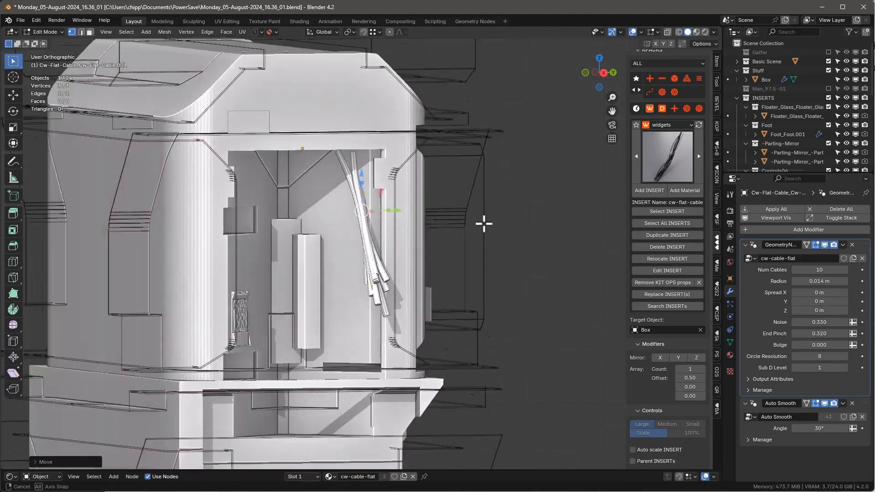
Extend the cable path with extruded points down the upper recess toward its floor
key(KP_3)
key(alt+z)
scroll(374, 211, up, 2)
scroll(396, 210, down, 3)
key(alt+z)
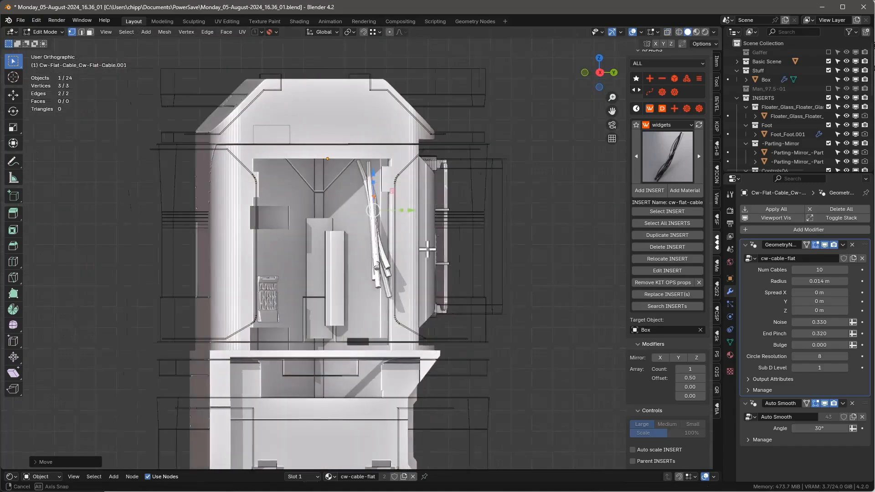
mouse_move(403, 259)
middle_down()
mouse_move(504, 247)
mouse_move(438, 185)
mouse_move(397, 189)
mouse_move(410, 215)
mouse_move(401, 250)
mouse_move(430, 238)
mouse_move(390, 216)
middle_up()
scroll(391, 217, up, 1)
key(Tab)
scroll(391, 216, up, 1)
key(Tab)
key(alt+z)
click(397, 233)
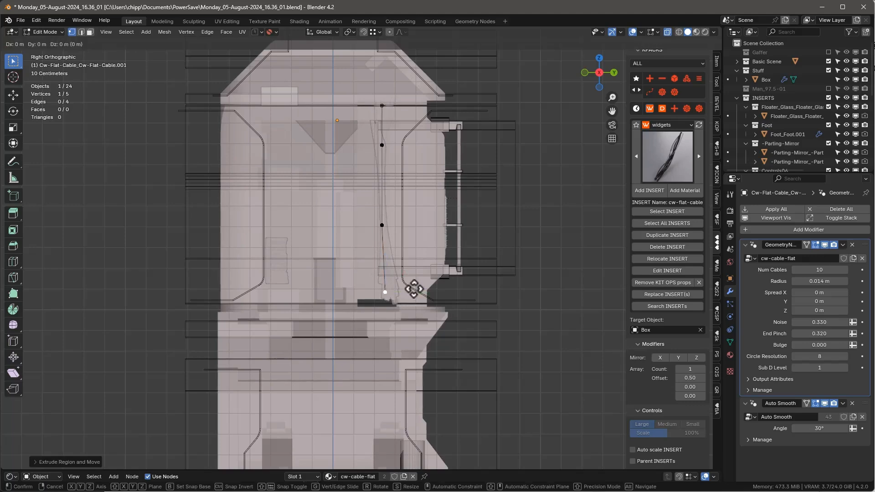
Move the cable's end point along X into the box and extrude the path inward and down through the shelf
scroll(362, 288, up, 2)
scroll(362, 288, down, 1)
key(alt+z)
mouse_move(356, 267)
middle_down()
mouse_move(401, 280)
mouse_move(456, 268)
middle_up()
key(g)
key(x)
click(357, 297)
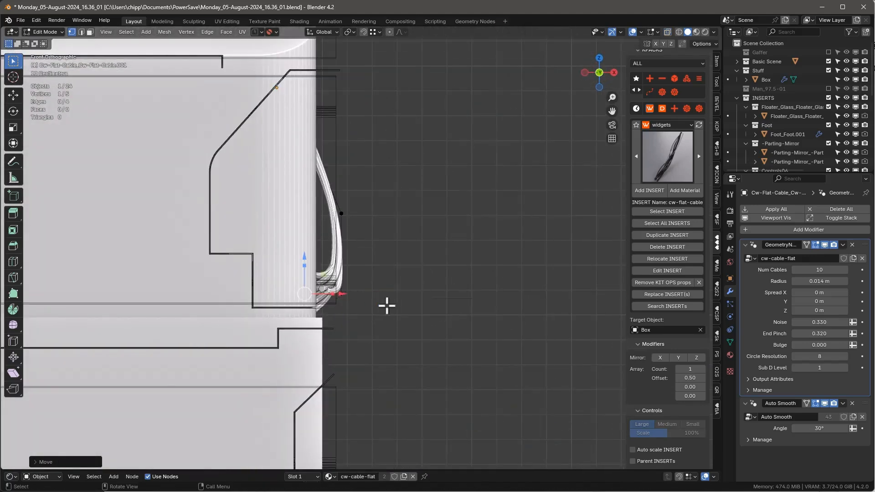
middle_drag(387, 305, 297, 269)
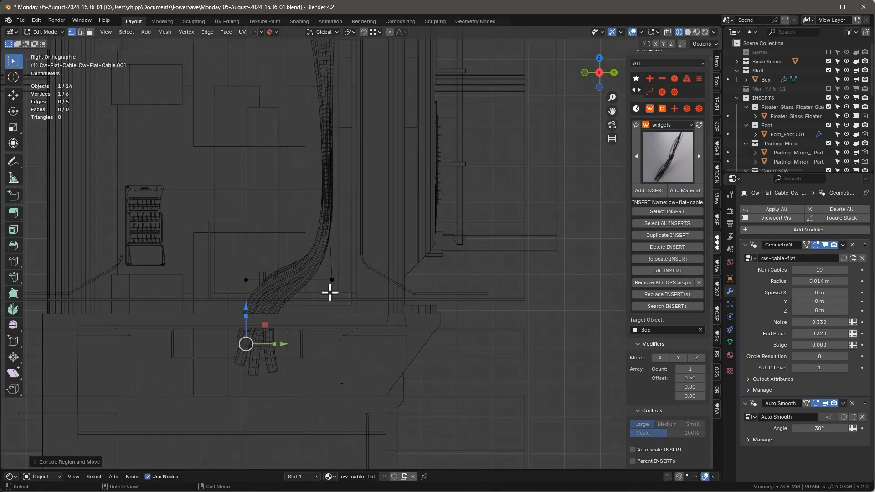
Extrude the cable's end further down through the lower recess to the base of the box
middle_drag(330, 292, 343, 217)
middle_drag(375, 250, 314, 287)
scroll(300, 298, up, 3)
key(shift+z)
click(293, 293)
key(alt+z)
key(alt+z)
mouse_move(365, 274)
middle_down()
mouse_move(348, 336)
mouse_move(321, 277)
middle_up()
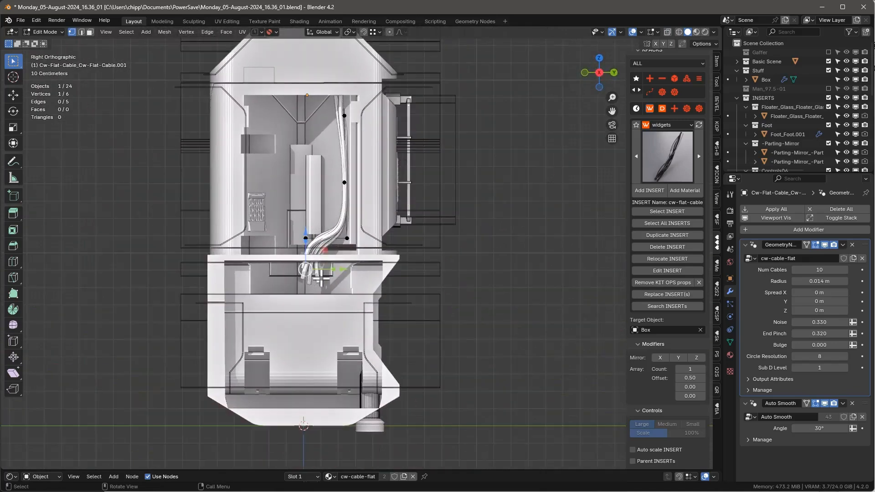
click(375, 295)
key(e)
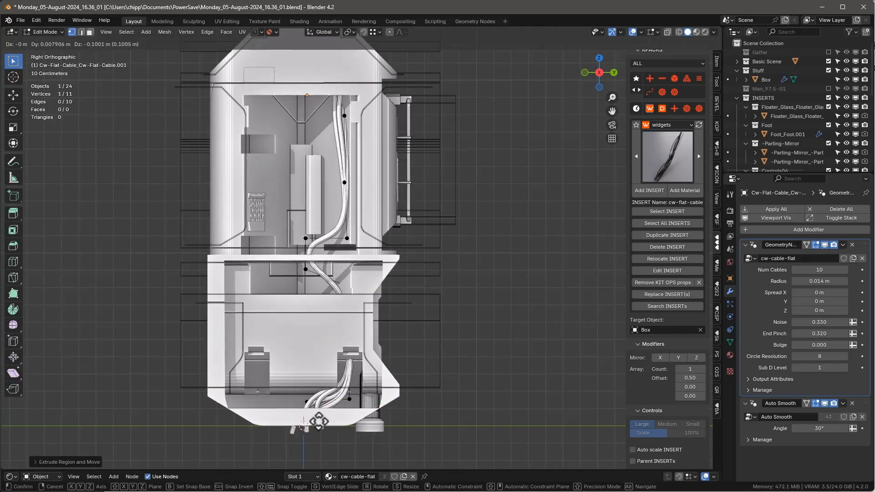
Move the cable's two points in the lower recess about 0.13 m outward along X and raise the upper one
scroll(331, 370, up, 2)
middle_drag(319, 357, 373, 368)
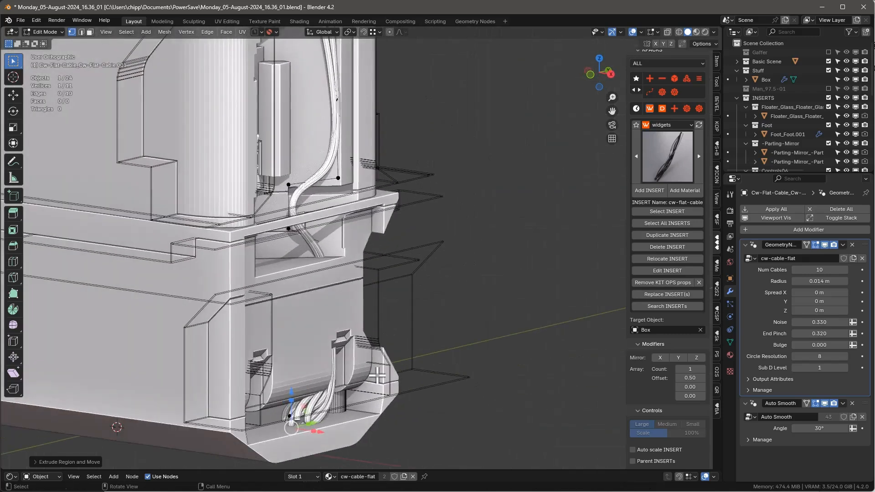
key(alt+z)
key(alt+z)
key(g)
key(x)
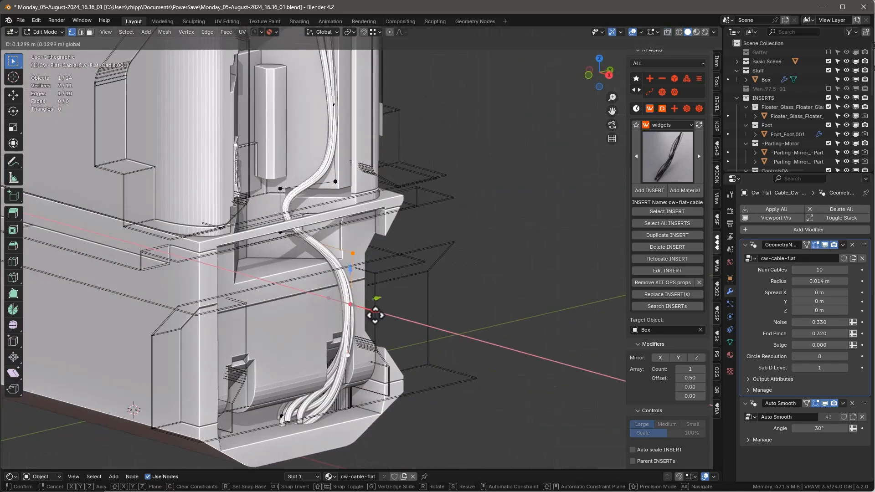
click(372, 313)
click(350, 252)
drag(349, 219, 349, 197)
Lower the cable's point above the base bend and push its end point down into the box's base
middle_drag(408, 386, 353, 369)
click(355, 409)
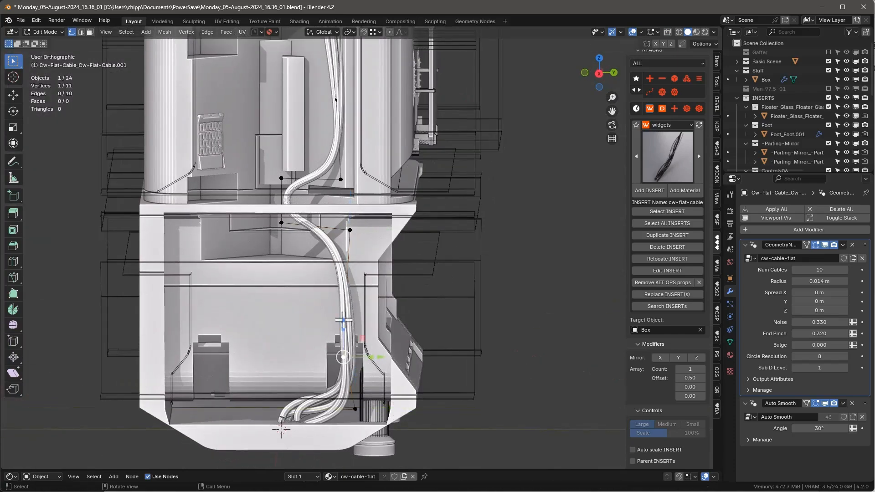
drag(343, 320, 318, 316)
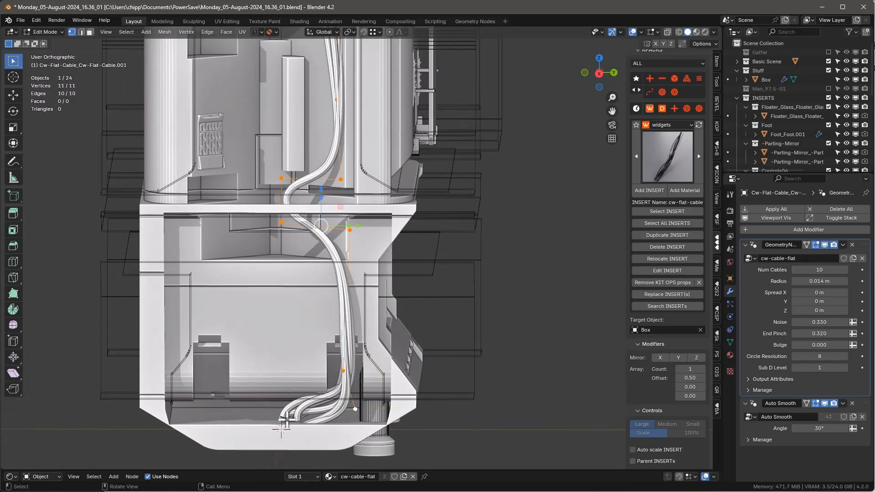
key(alt+z)
click(286, 428)
drag(286, 393, 286, 402)
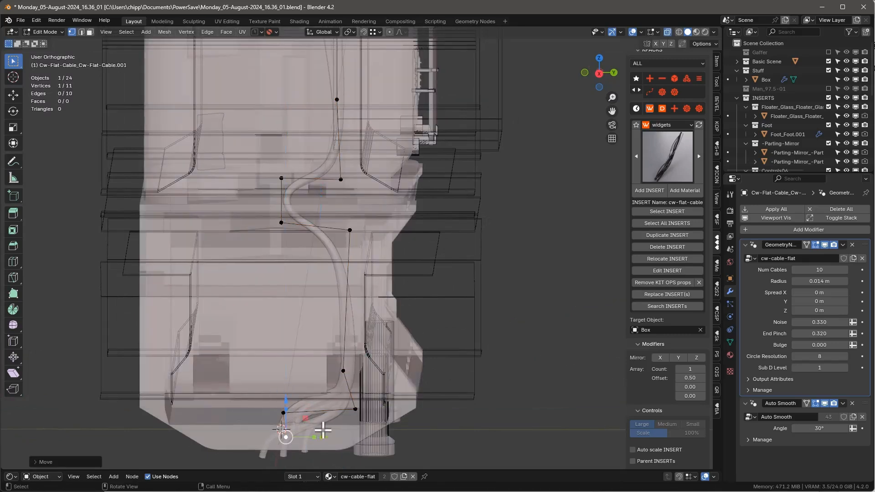
mouse_move(323, 433)
mouse_down()
mouse_move(285, 430)
mouse_move(310, 437)
mouse_up()
click(283, 413)
key(alt+z)
Set the flat cable's End Pinch to 0.100 and its Bulge to 0.066
middle_drag(330, 392, 362, 422)
scroll(364, 412, down, 3)
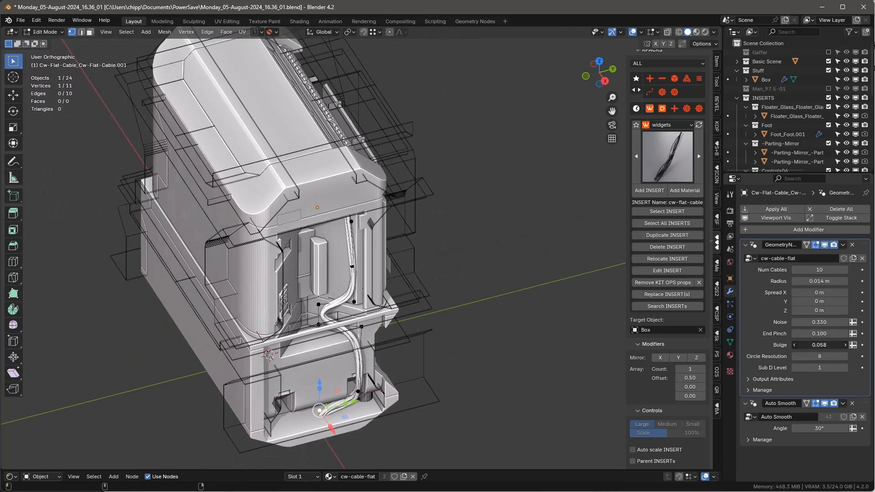
drag(819, 345, 824, 345)
Raise the cable's top end point behind the upper edge of the recess and finish editing the path
key(KP_3)
scroll(348, 207, up, 5)
scroll(371, 260, down, 4)
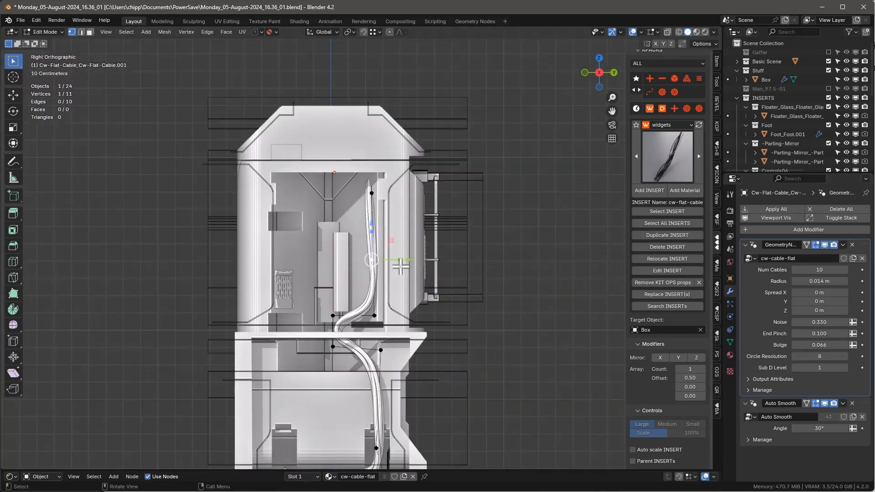
drag(400, 268, 387, 208)
drag(376, 156, 375, 134)
scroll(381, 153, down, 2)
middle_drag(367, 314, 401, 330)
key(KP_3)
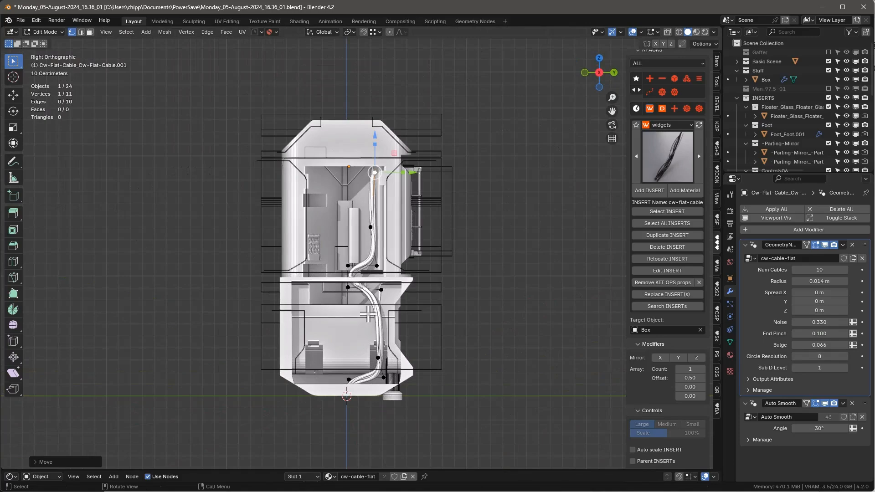
key(Tab)
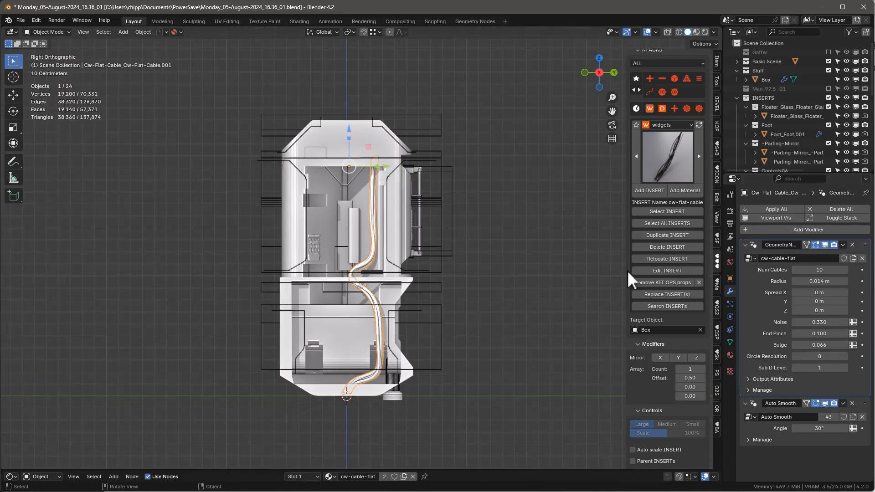
Mirror the cable INSERT across Y and adjust the path point next to the shelf
middle_drag(425, 287, 404, 235)
scroll(371, 258, up, 3)
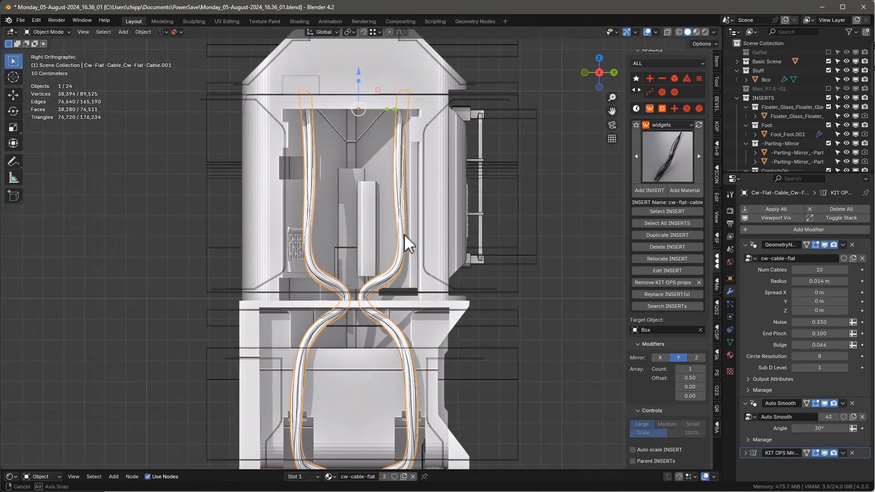
key(Tab)
drag(413, 251, 453, 301)
middle_drag(454, 302, 417, 314)
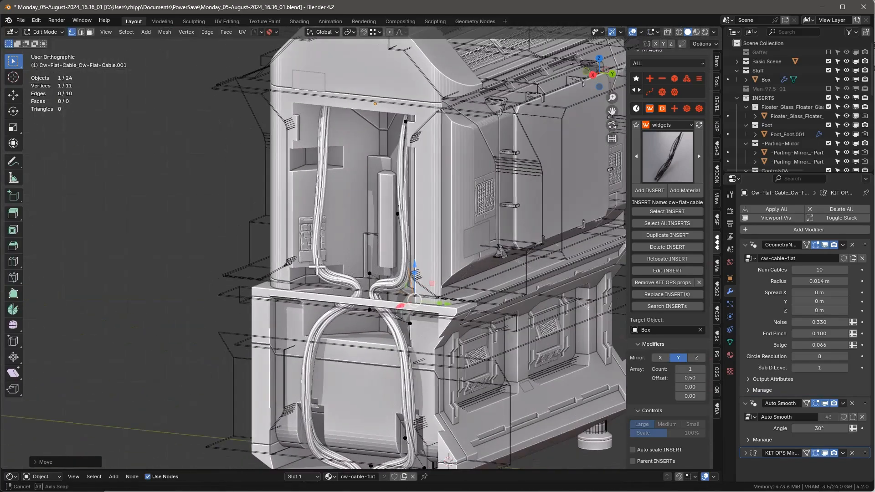
key(Tab)
Duplicate the recess's control panel INSERT onto the back wall of the upper recess and onto the lower recess's wall
click(302, 238)
click(666, 234)
click(335, 251)
scroll(342, 241, down, 3)
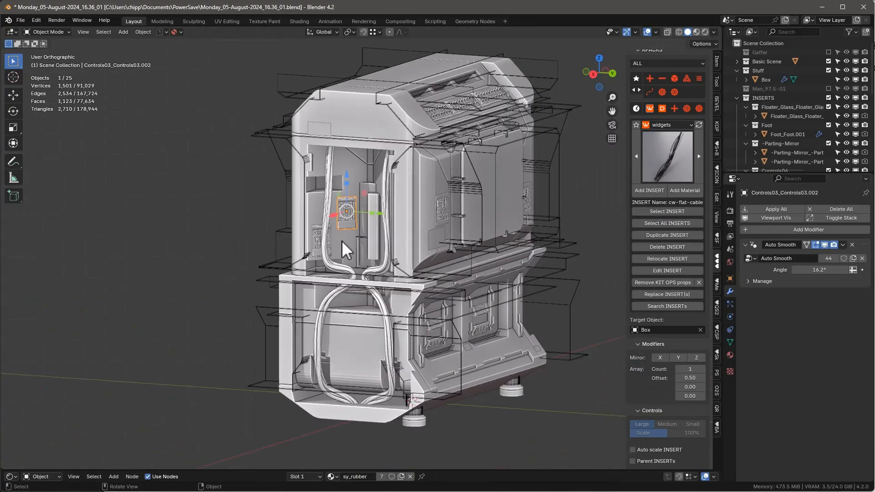
click(658, 235)
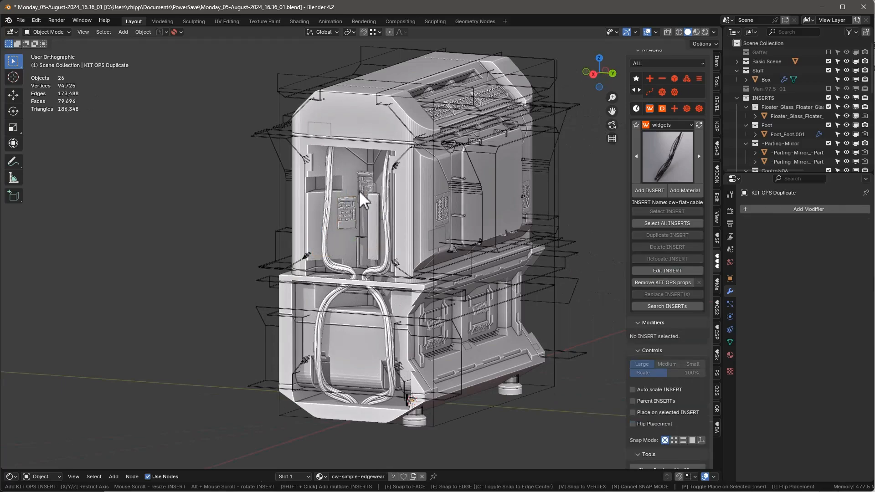
click(358, 358)
Check the side in material preview, then set the flat cable's Radius to 0.005 m and Num Cables to 14
middle_drag(367, 279, 393, 274)
scroll(393, 274, down, 3)
scroll(393, 275, up, 4)
key(z)
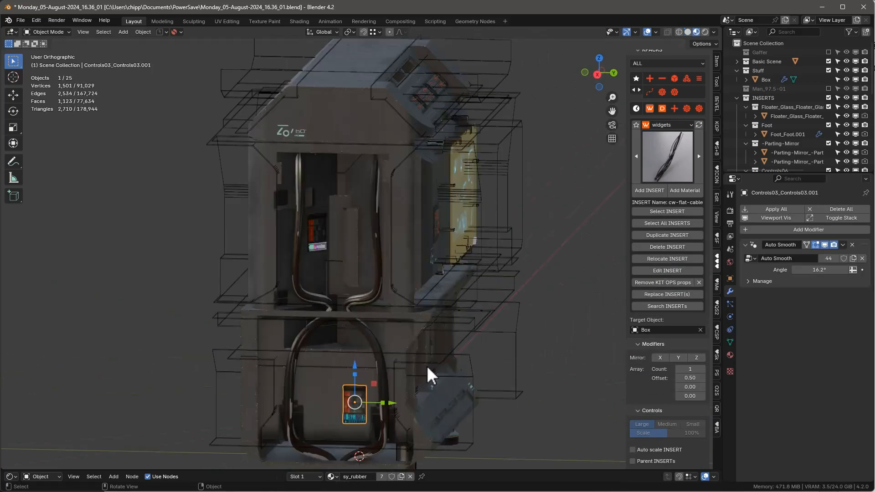
shift+middle_drag(426, 182, 444, 269)
middle_drag(465, 269, 427, 264)
scroll(427, 264, down, 2)
shift+middle_drag(367, 387, 305, 274)
click(306, 274)
scroll(305, 274, up, 4)
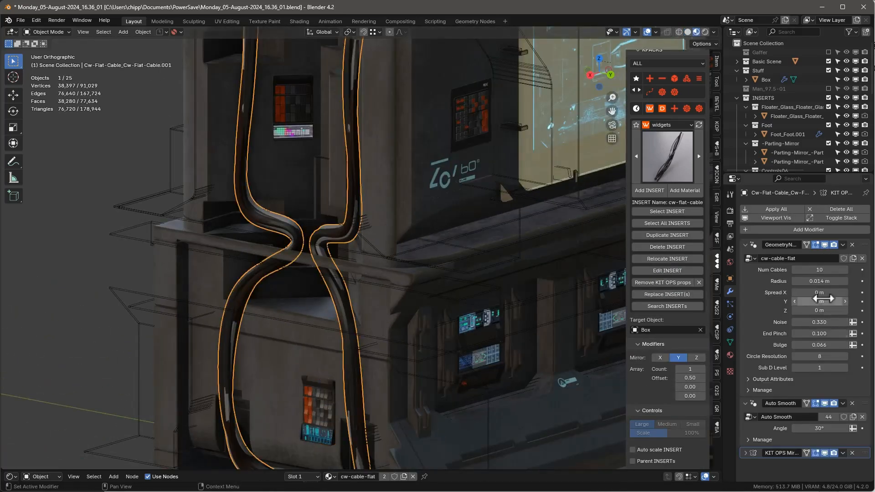
drag(819, 281, 798, 281)
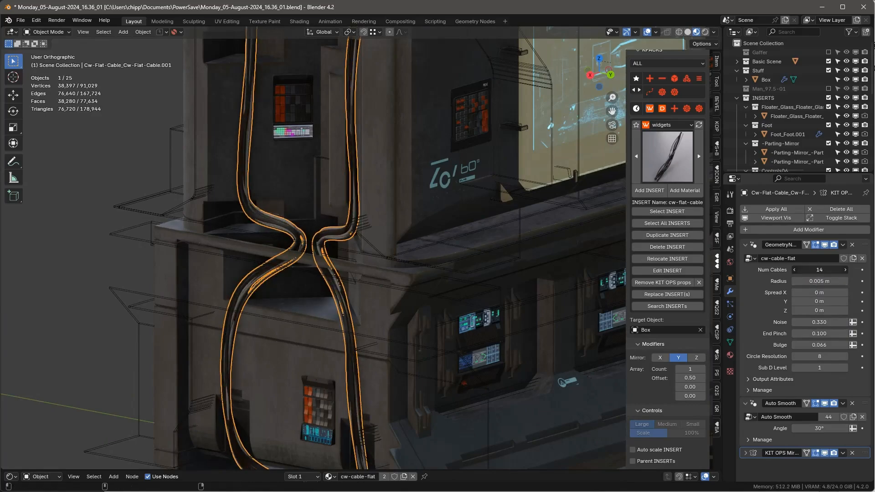
Reopen the cable path in X-ray side view and move its point just below the shelf along Y toward the centre
scroll(309, 261, up, 4)
middle_drag(360, 257, 416, 268)
scroll(588, 257, down, 5)
shift+middle_drag(588, 256, 395, 208)
scroll(327, 216, down, 2)
middle_drag(292, 213, 365, 233)
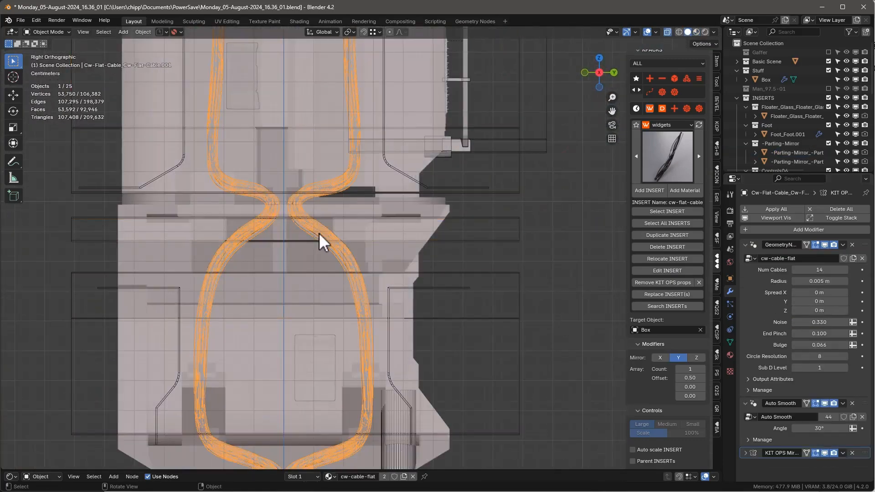
key(Tab)
scroll(319, 233, down, 3)
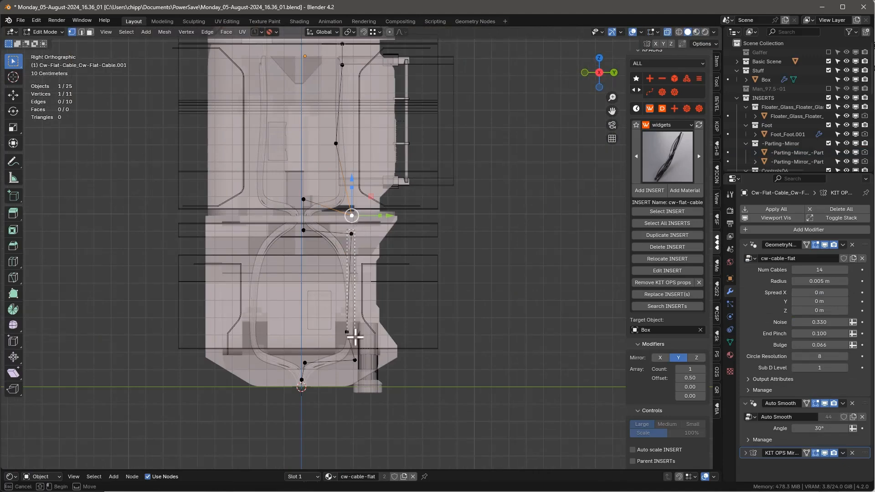
drag(355, 337, 355, 337)
key(g)
key(y)
click(341, 254)
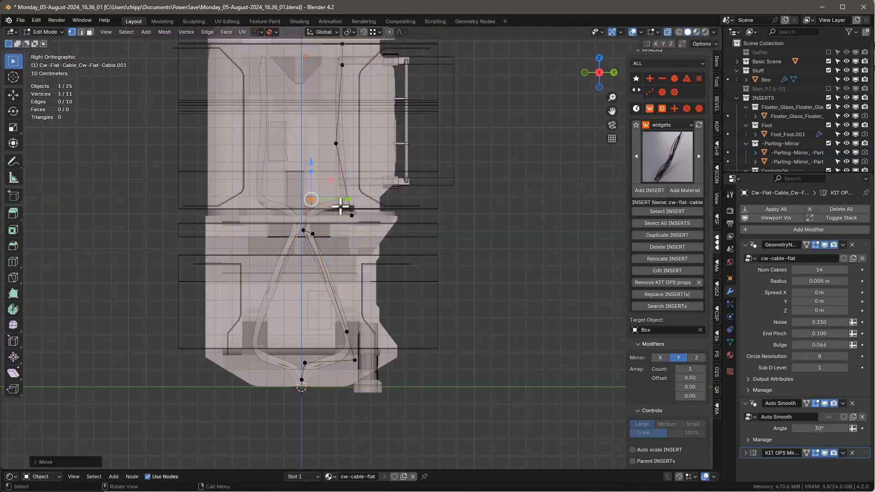
Lower the flat cable's path point under the shelf and move the two lower path points inward along Y
click(313, 234)
drag(313, 195, 312, 213)
drag(339, 327, 363, 366)
drag(386, 346, 351, 340)
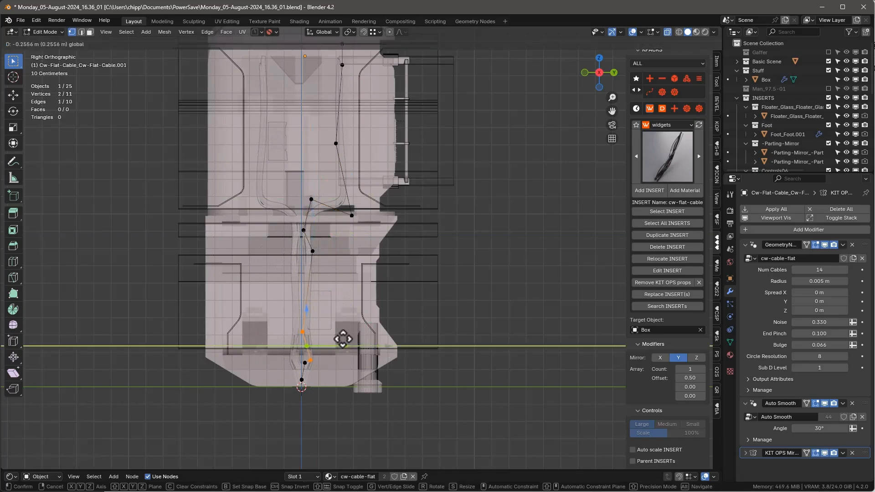
click(343, 339)
middle_drag(343, 339, 330, 231)
scroll(304, 181, up, 2)
middle_drag(330, 230, 421, 252)
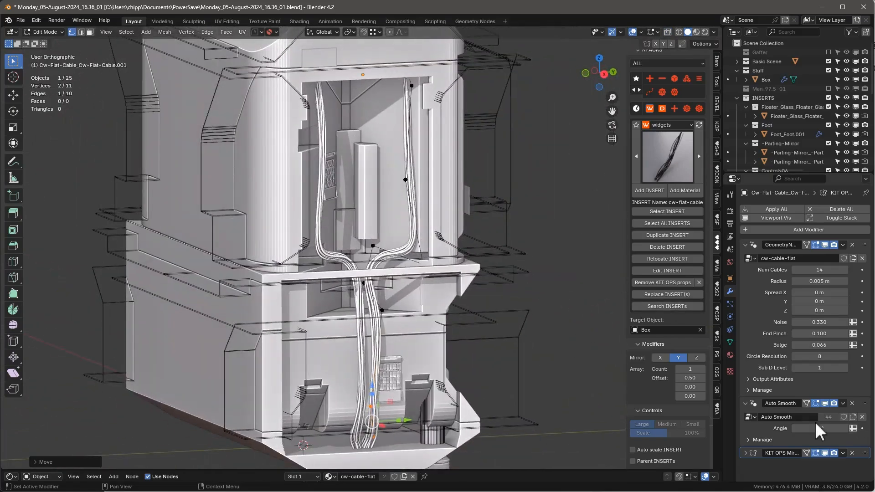
Finish editing the flat cable's path and remove its KIT OPS mirror modifier
key(Tab)
click(853, 453)
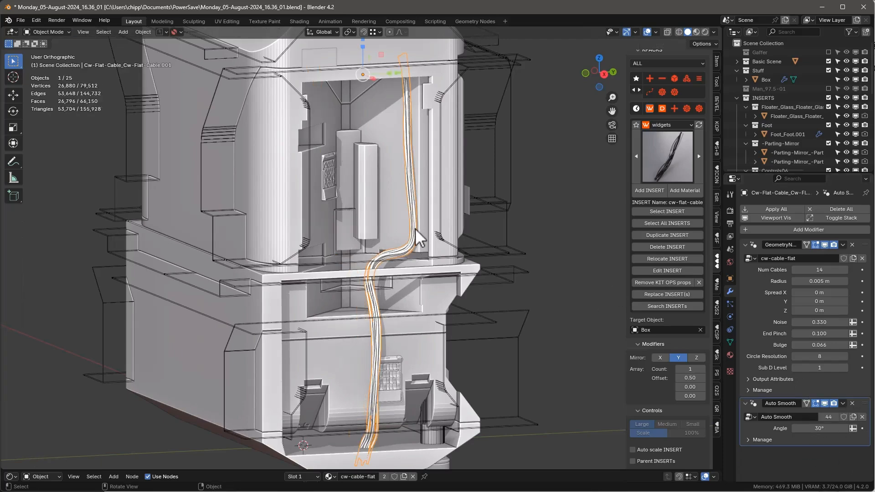
click(852, 453)
Add the cw-droopy-cables INSERT from the widgets pack to the back of the box at the lower panels
middle_drag(452, 227, 337, 182)
click(671, 165)
click(531, 210)
scroll(398, 244, up, 2)
click(649, 190)
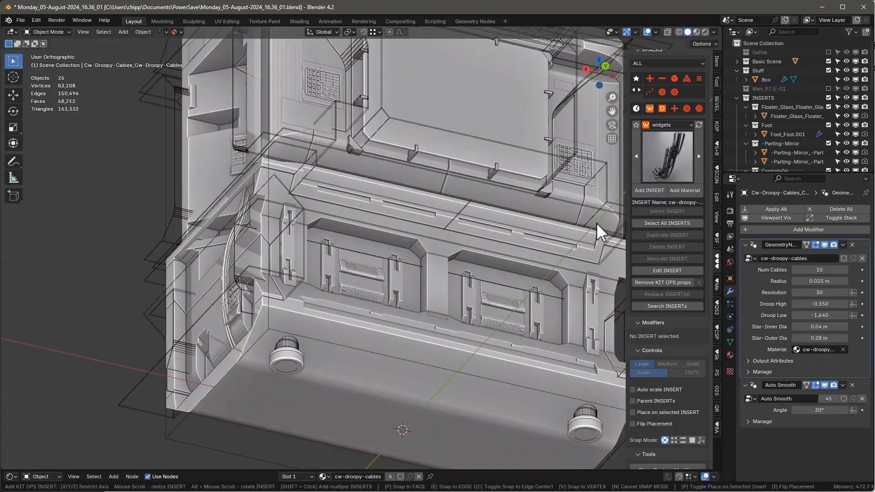
click(377, 244)
Rotate the droopy cables in back view and move them down over the box's lower section
scroll(420, 227, down, 4)
middle_drag(412, 216, 381, 192)
key(r)
click(547, 287)
scroll(398, 114, up, 3)
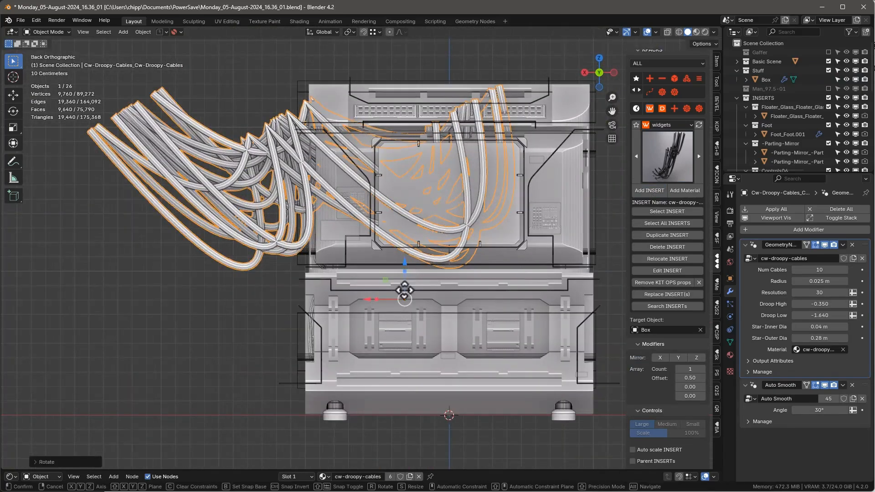
drag(404, 289, 404, 491)
key(Tab)
shift+middle_drag(393, 266, 367, 229)
scroll(427, 259, down, 4)
key(Tab)
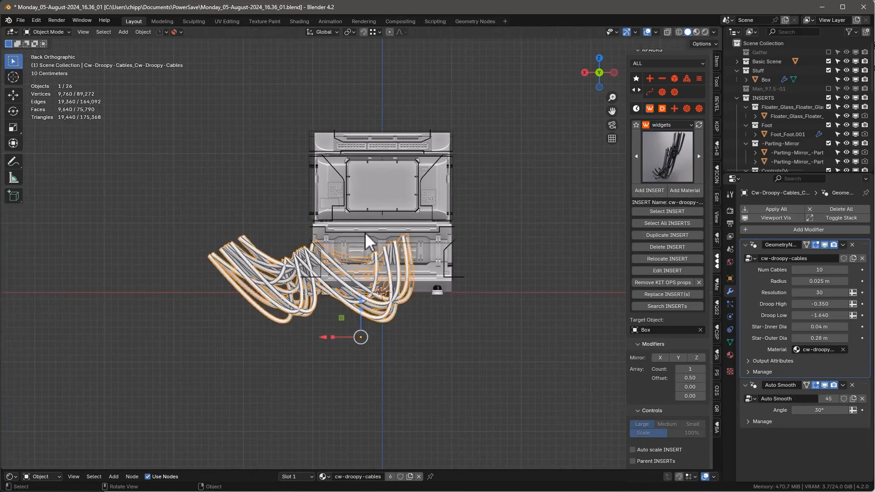
Set the droopy cables' Radius to 0.01 m, Num Cables to 3 and Star-Outer Dia to 0.055 m
scroll(368, 240, up, 5)
drag(821, 281, 802, 281)
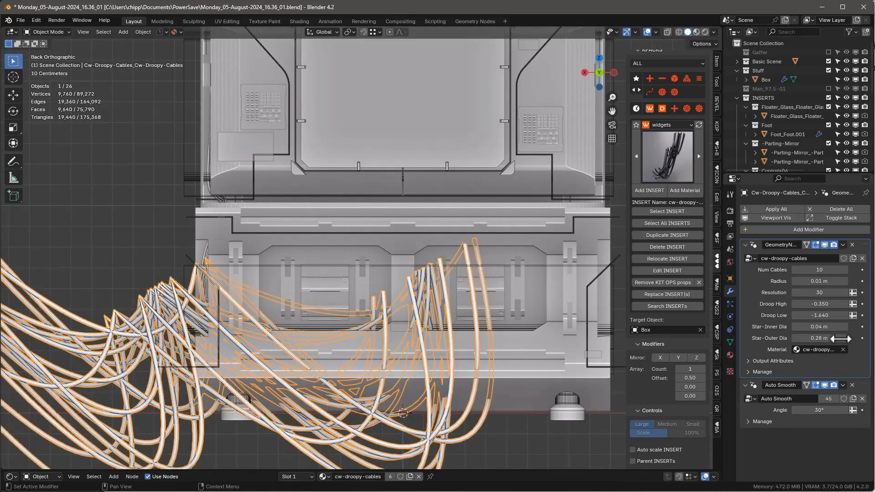
scroll(453, 259, down, 2)
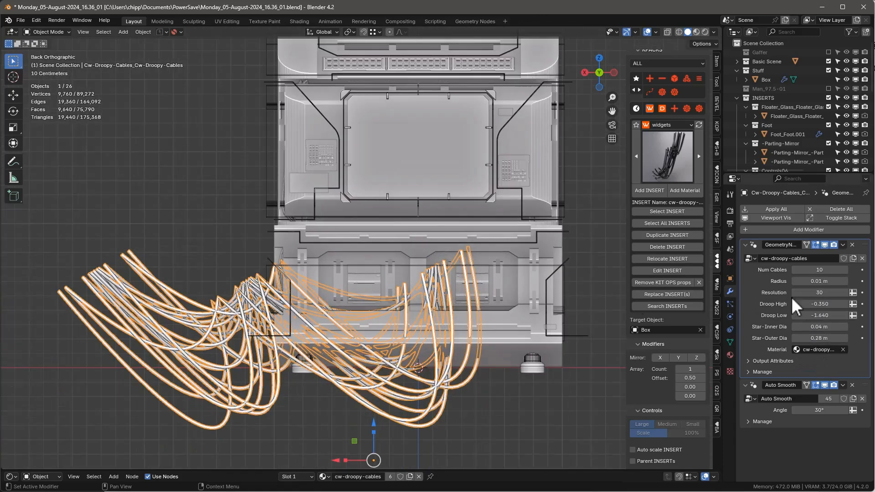
text(3)
key(Return)
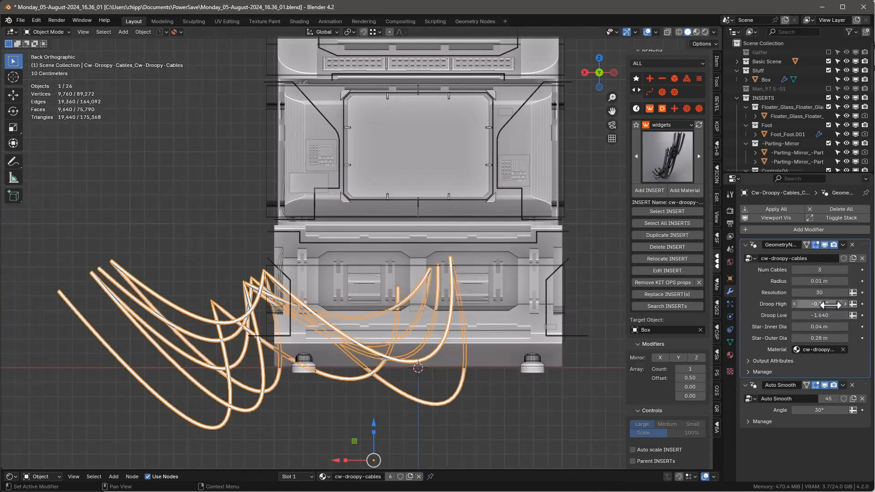
drag(829, 338, 811, 339)
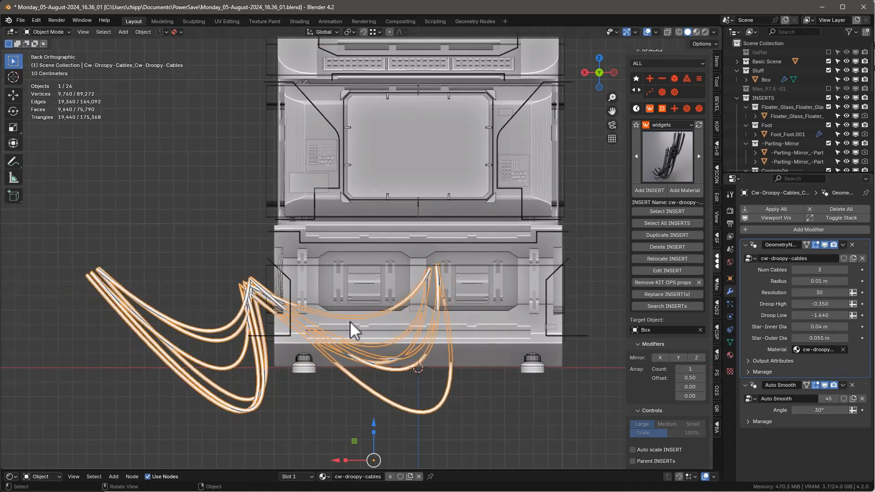
Open the droopy cable path for editing, adjust its end point and shift the whole path toward the box's back
key(Tab)
drag(446, 260, 503, 244)
middle_drag(504, 246, 580, 274)
drag(553, 251, 546, 267)
key(a)
middle_drag(546, 267, 437, 268)
shift+middle_drag(606, 269, 452, 239)
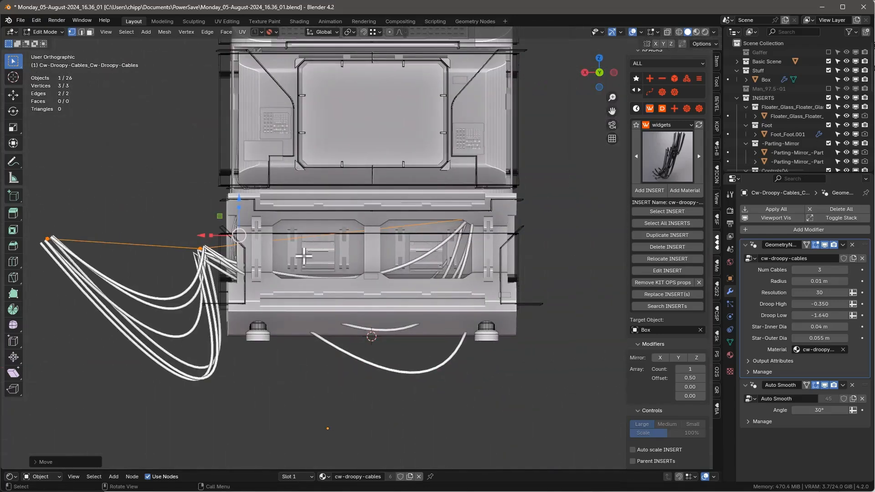
Bring the middle and far path points over the lower panels in X-ray view, and extrude a fourth point along X
drag(200, 248, 400, 224)
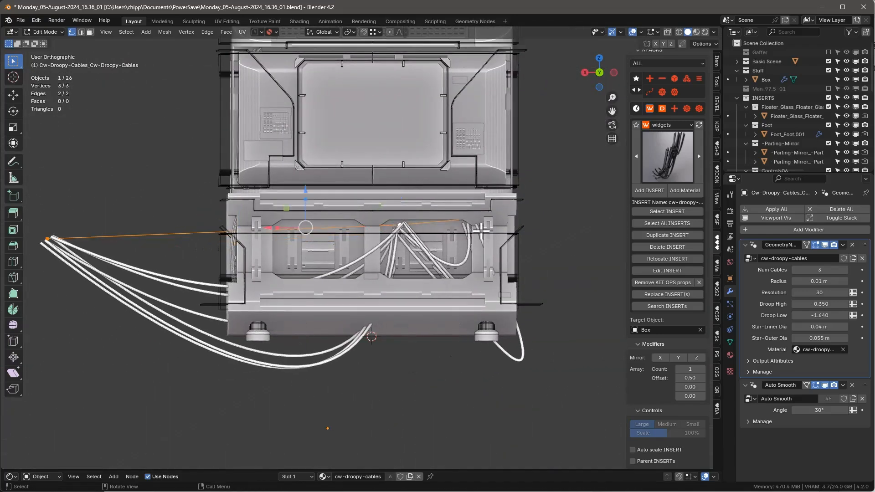
key(alt+z)
click(470, 220)
drag(49, 238, 355, 225)
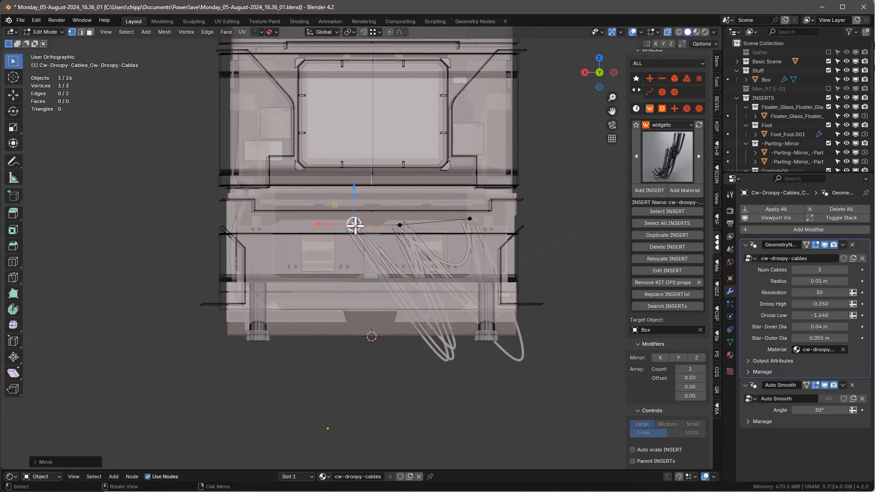
key(e)
key(x)
click(277, 241)
Check the path from the side and set the droopy cables' Y rotation to -360°, with the path open for editing
alt+middle_drag(365, 242, 484, 240)
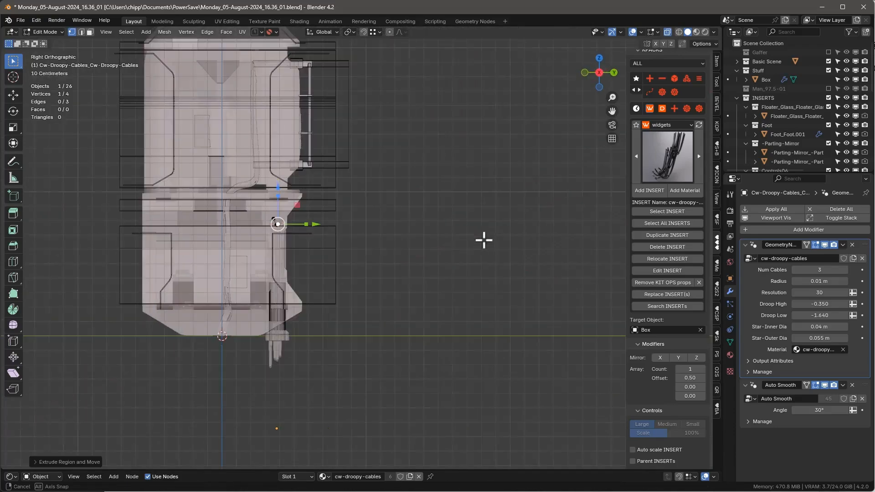
scroll(243, 203, up, 4)
middle_drag(402, 296, 379, 260)
click(717, 61)
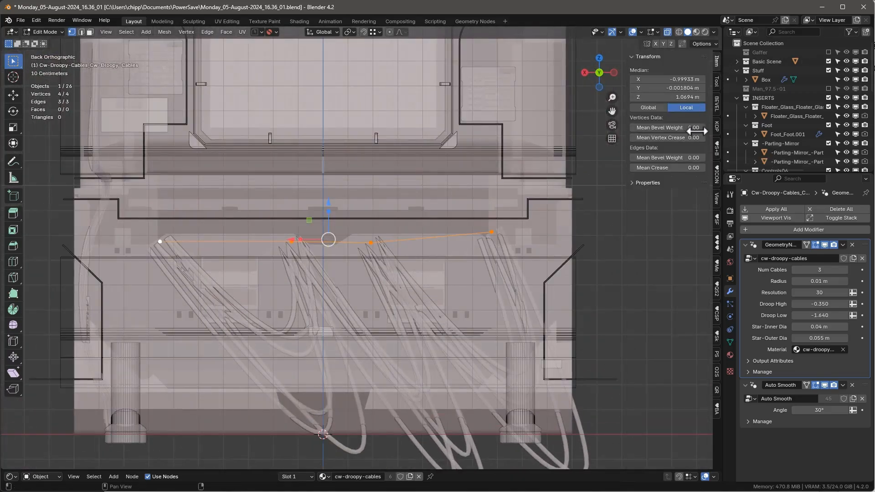
key(Tab)
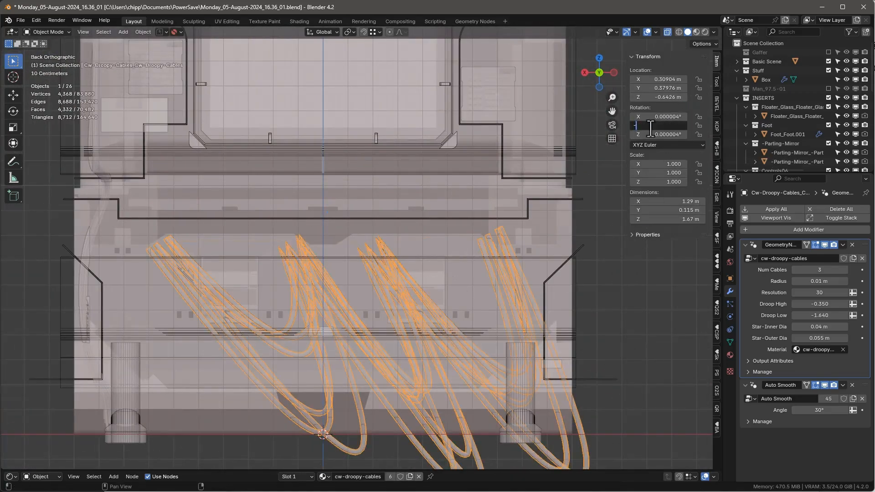
scroll(545, 228, down, 3)
key(Tab)
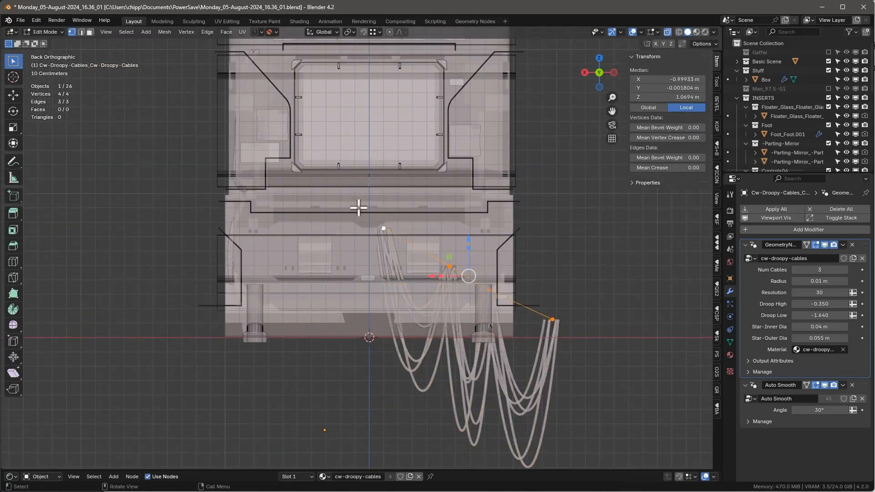
Level all path points by scaling Z to 0 and move the path up behind the lower recesses' upper edge
key(s)
key(z)
key(0)
key(Return)
key(g)
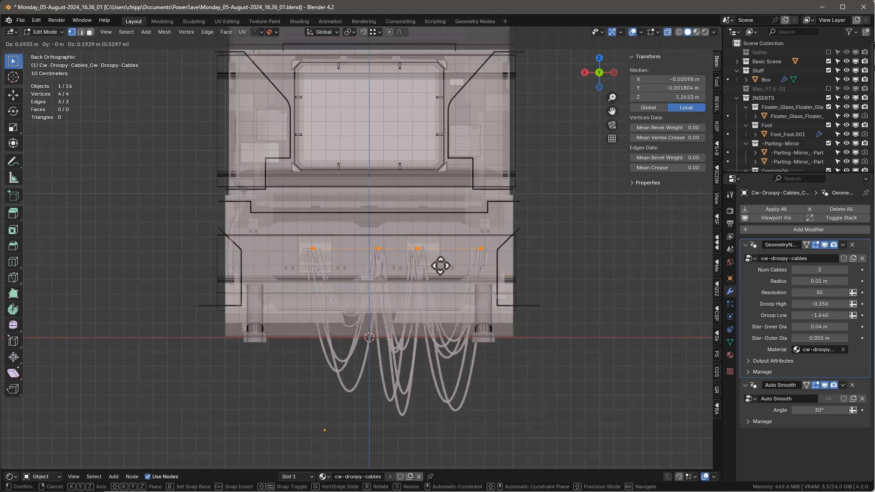
click(428, 250)
key(alt+z)
scroll(413, 255, up, 4)
key(g)
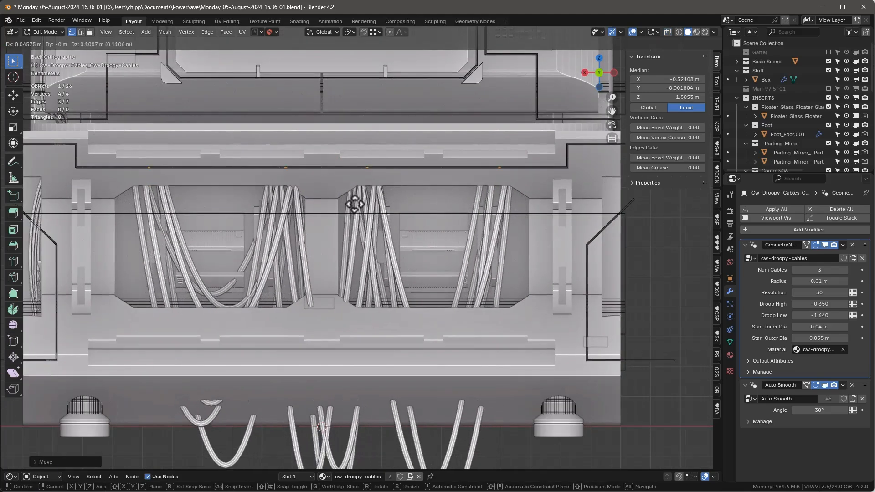
click(353, 206)
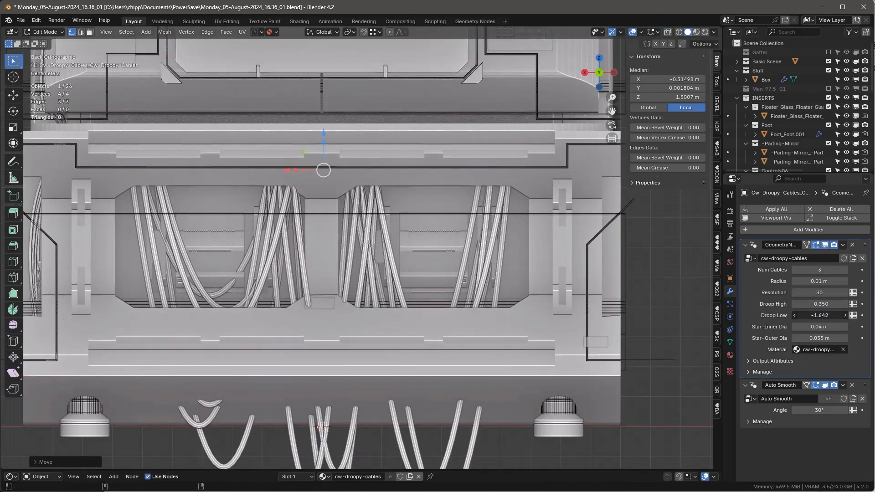
Set the droopy cables' Droop Low to -0.624, Radius to 0.005 m and Num Cables to 6
drag(819, 316, 838, 316)
scroll(321, 314, down, 2)
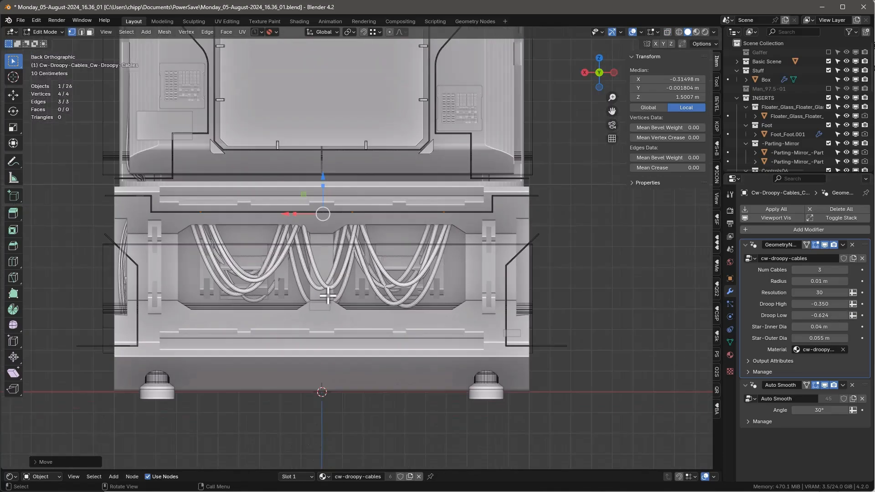
drag(825, 279, 817, 280)
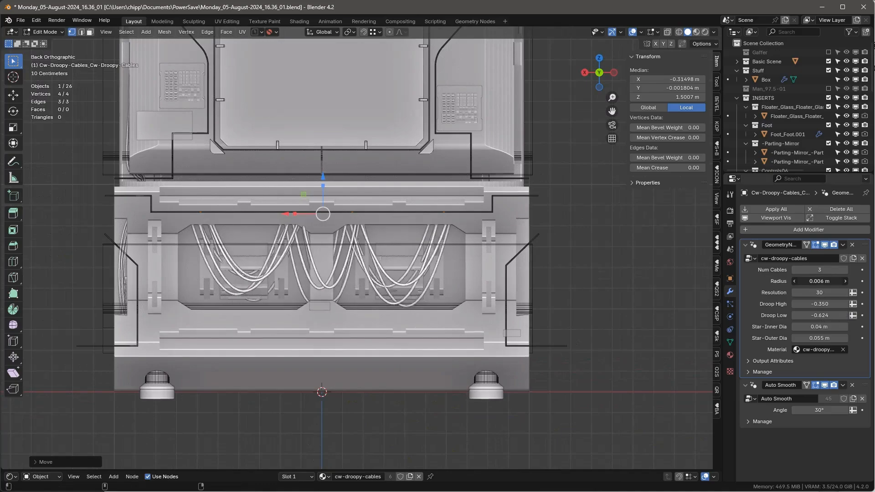
click(846, 270)
click(847, 269)
click(846, 269)
Finish editing the cable path, then save a new PowerSave version of the file and show it in material preview
middle_drag(525, 313, 563, 321)
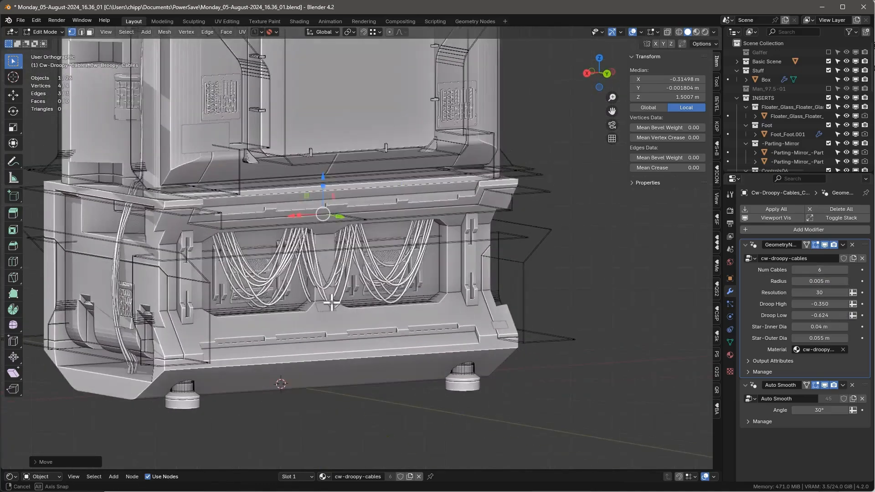
scroll(292, 258, up, 1)
shift+middle_drag(292, 258, 301, 337)
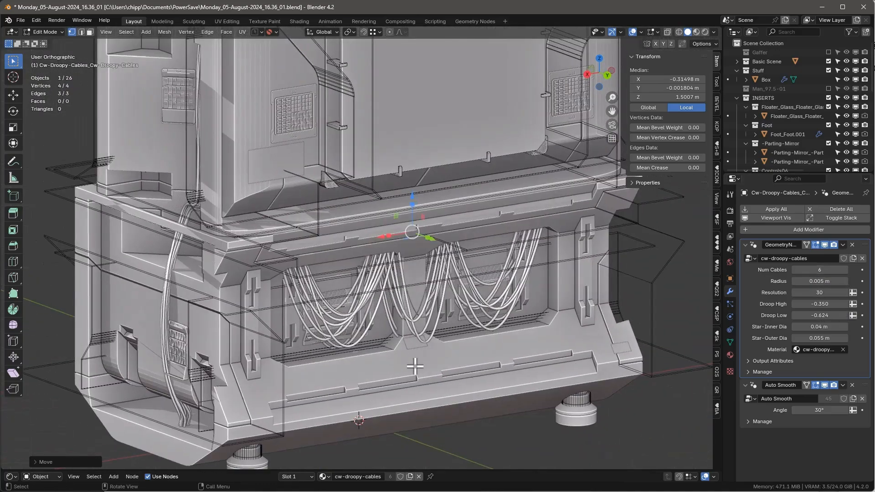
key(Tab)
click(163, 33)
click(160, 50)
key(z)
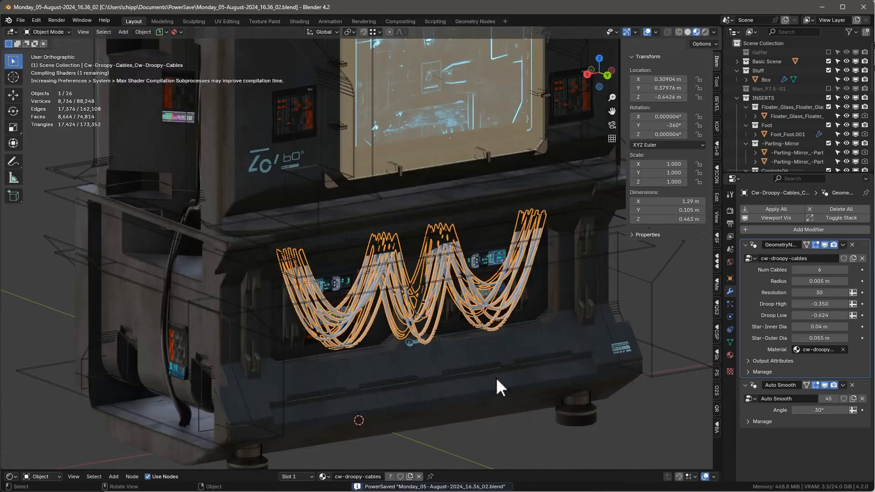
Reselect the droopy cables in material preview and set their Droop Low to -0.577
key(alt+a)
scroll(485, 288, up, 1)
mouse_move(485, 288)
middle_down()
mouse_move(448, 297)
mouse_move(461, 303)
middle_up()
click(515, 311)
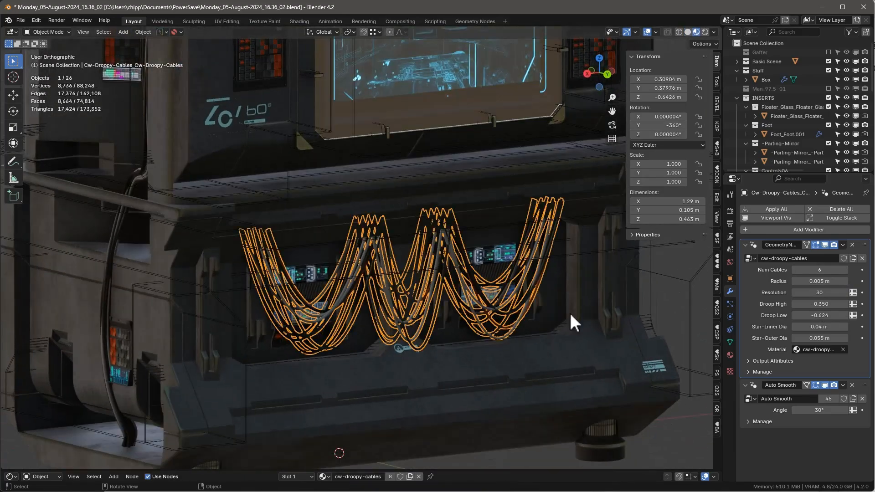
drag(834, 315, 846, 316)
Select the box and place the decal-03 INSERT from the decals pack on the lower side wall beside the control panel
alt+middle_drag(588, 319, 547, 333)
scroll(507, 325, down, 5)
click(556, 283)
scroll(501, 251, up, 2)
middle_drag(324, 241, 456, 242)
click(456, 241)
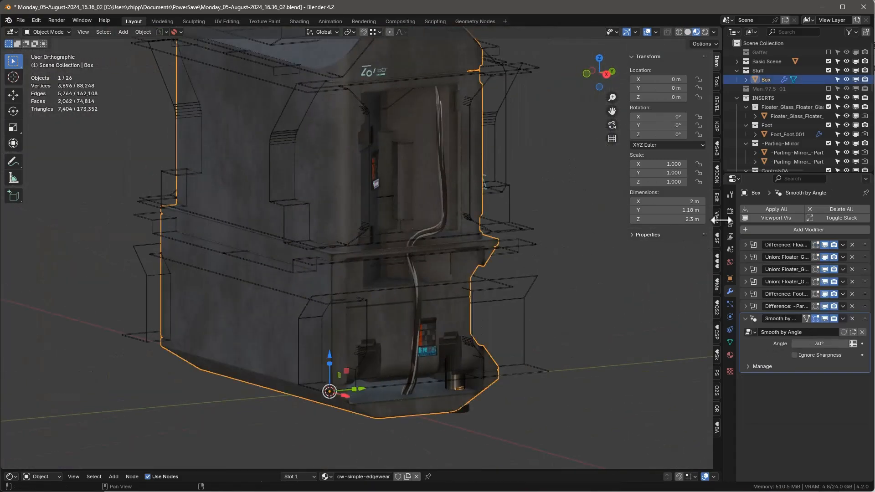
click(717, 261)
click(664, 144)
click(652, 276)
click(666, 176)
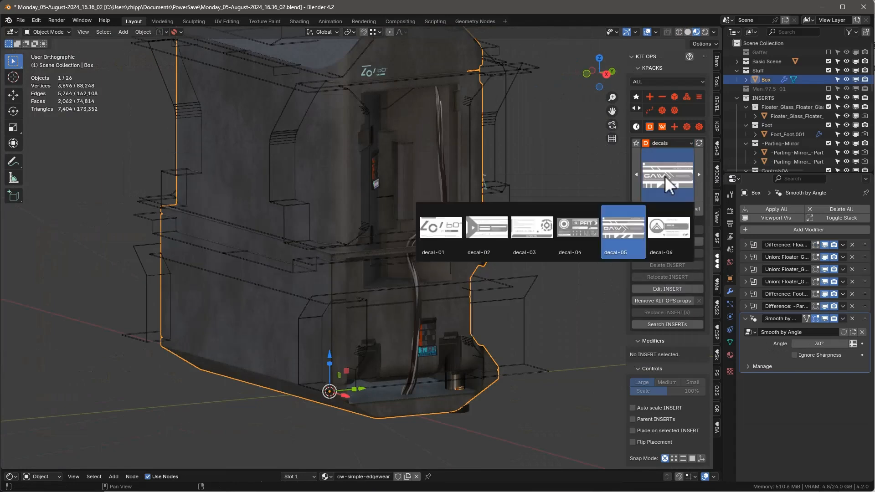
click(532, 228)
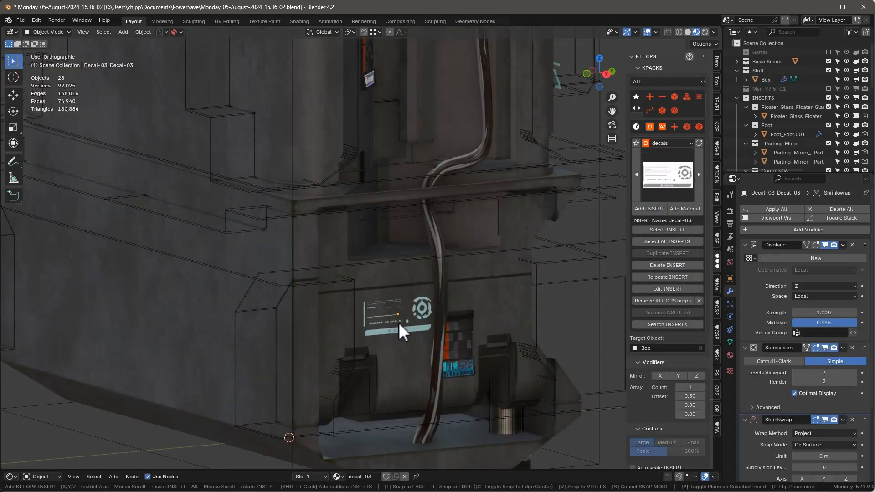
scroll(395, 324, down, 3)
click(392, 326)
Select the decal-01 above the side recess, centre it along Y and raise it toward the top of the box
scroll(406, 269, down, 4)
middle_drag(415, 258, 398, 255)
click(365, 83)
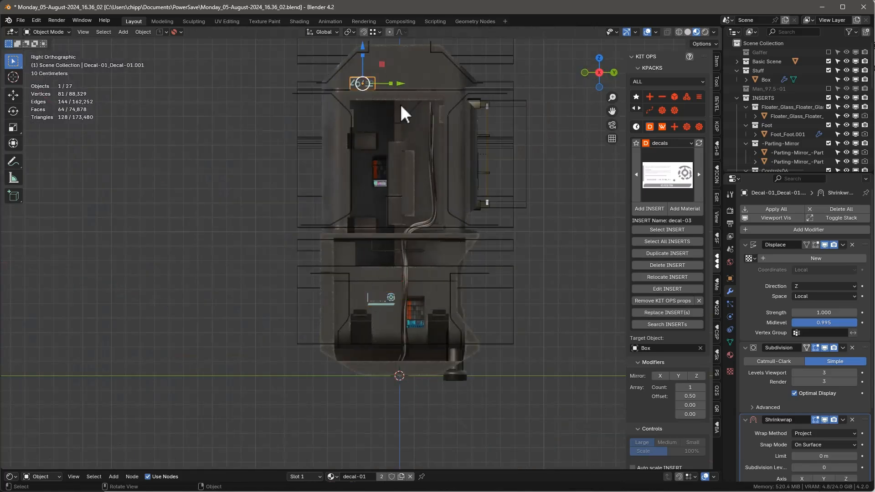
drag(402, 84, 439, 85)
shift+middle_drag(440, 86, 437, 162)
drag(395, 122, 394, 96)
drag(430, 132, 432, 132)
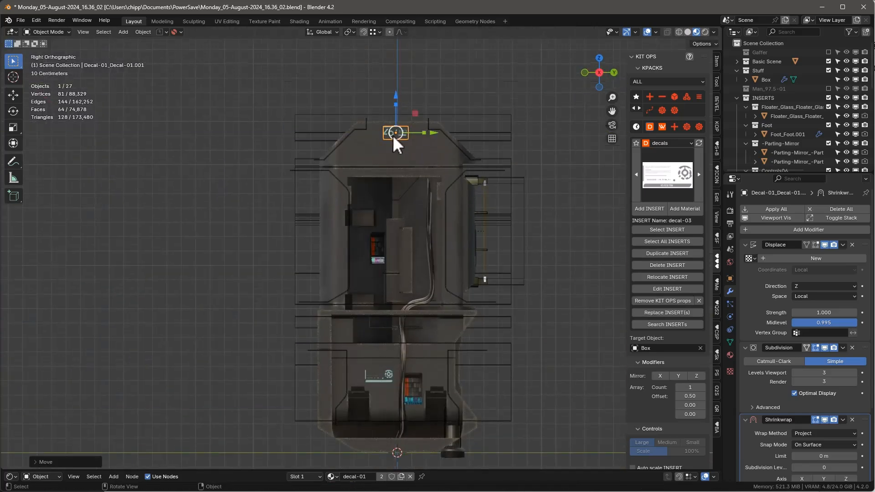
middle_drag(393, 135, 447, 239)
Select the droopy cables and enlarge the shader editor to show their material's Color Ramp node up close
scroll(413, 373, up, 5)
click(405, 355)
middle_drag(406, 355, 354, 308)
click(374, 310)
scroll(433, 314, down, 5)
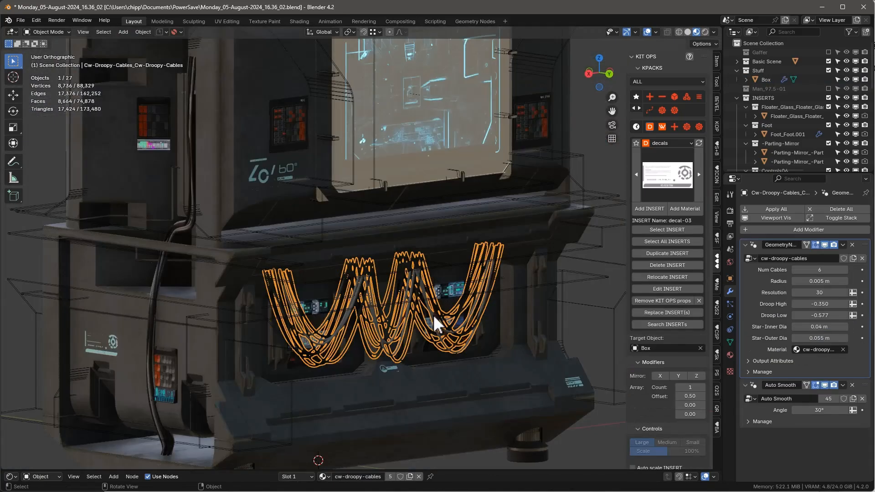
drag(379, 469, 346, 270)
scroll(321, 370, up, 12)
Darken the cable material's Color Ramp, with the stop at position 0.214 at Value 0.058
click(360, 441)
drag(403, 313, 403, 330)
click(314, 413)
click(340, 439)
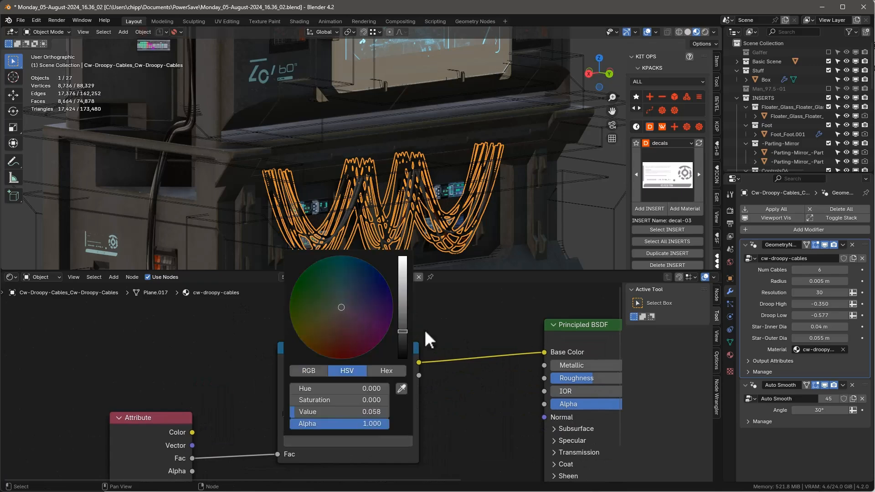
Hide the overlays to judge the cables, raise the Principled BSDF Roughness to 1.000 and show the overlays again
click(646, 31)
mouse_move(405, 199)
middle_down()
mouse_move(434, 194)
mouse_move(400, 207)
middle_up()
scroll(435, 193, up, 1)
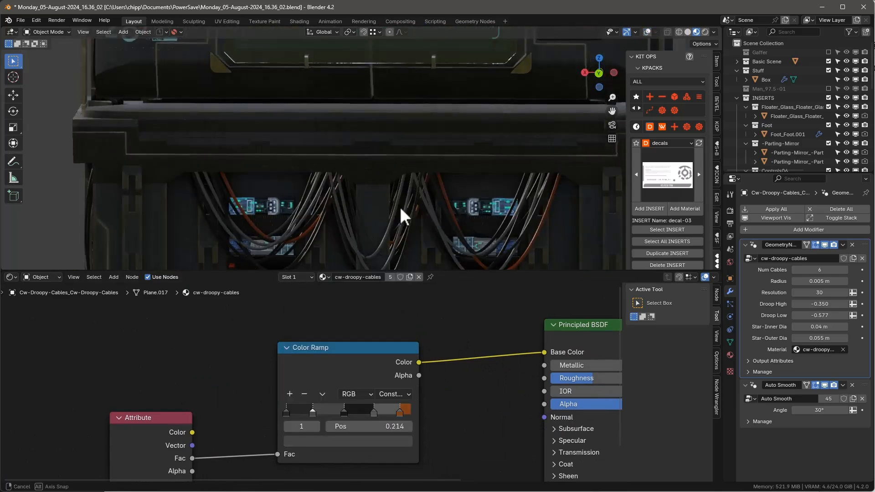
scroll(474, 346, down, 4)
middle_drag(474, 346, 278, 316)
mouse_move(351, 196)
middle_down()
mouse_move(405, 179)
mouse_move(328, 199)
mouse_move(408, 184)
mouse_move(361, 196)
middle_up()
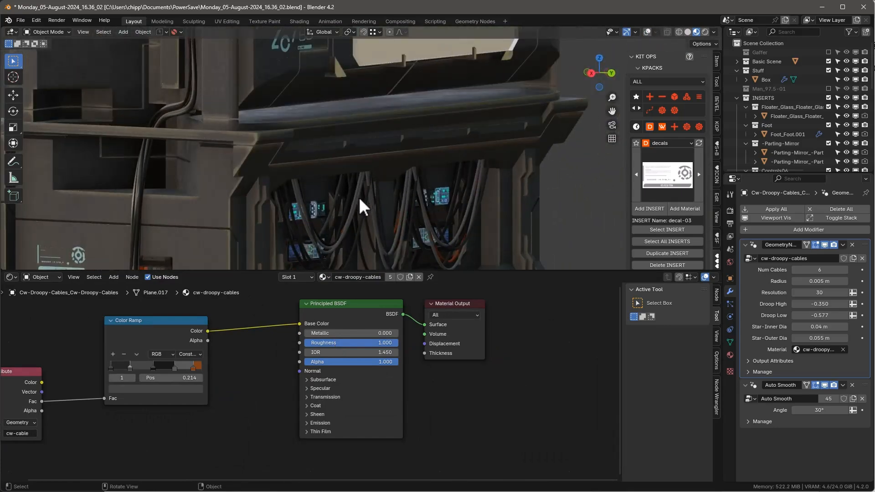
click(647, 32)
Try another Radius on the droopy cables and undo it, then set Star-Outer Dia to 0.03 m
middle_drag(451, 212, 357, 163)
scroll(357, 162, up, 2)
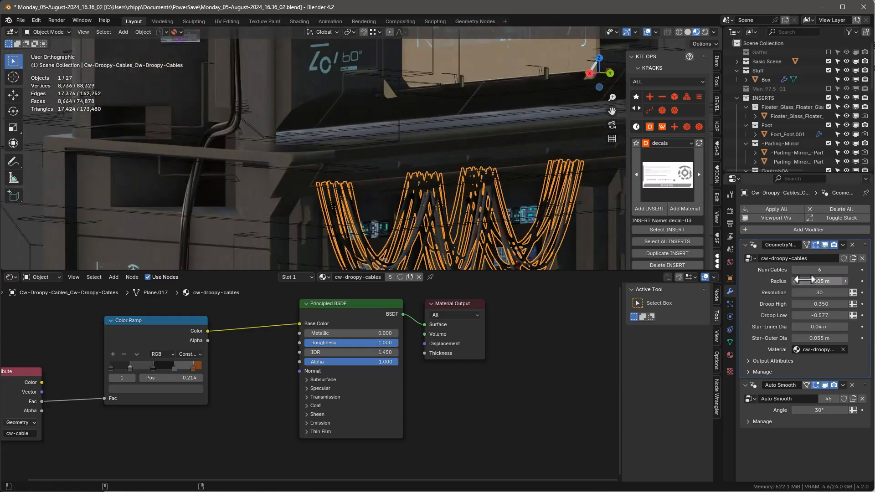
mouse_move(811, 281)
mouse_down()
mouse_move(794, 281)
mouse_move(816, 281)
mouse_up()
key(ctrl+z)
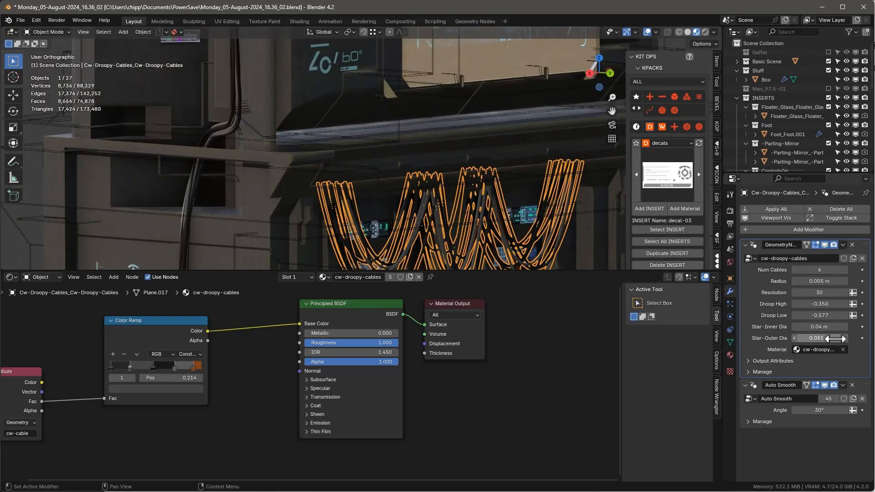
drag(816, 338, 808, 339)
drag(808, 339, 800, 338)
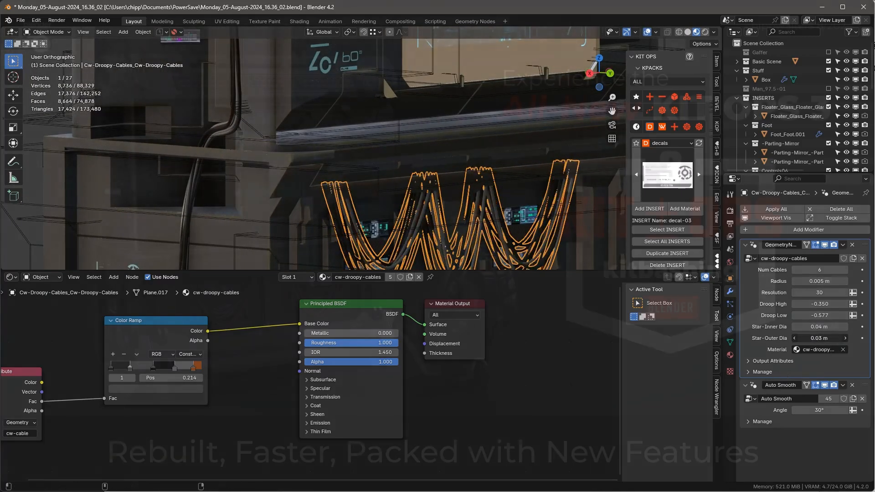